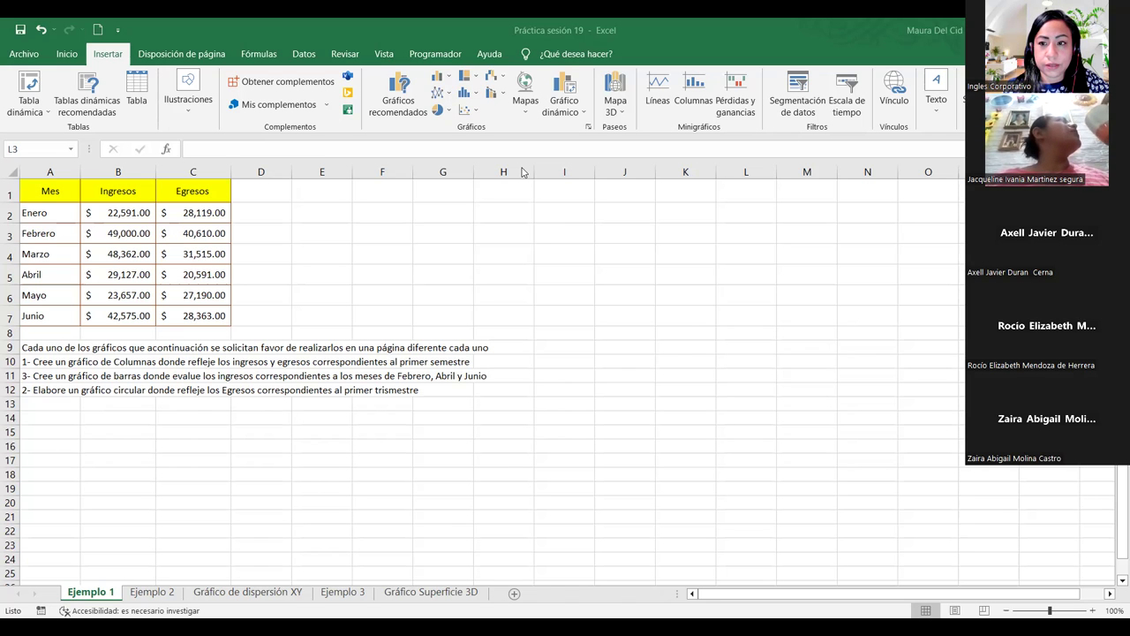
Select the monthly Ingresos and Egresos table in A1:C7, including its header row.
left_click(202, 280)
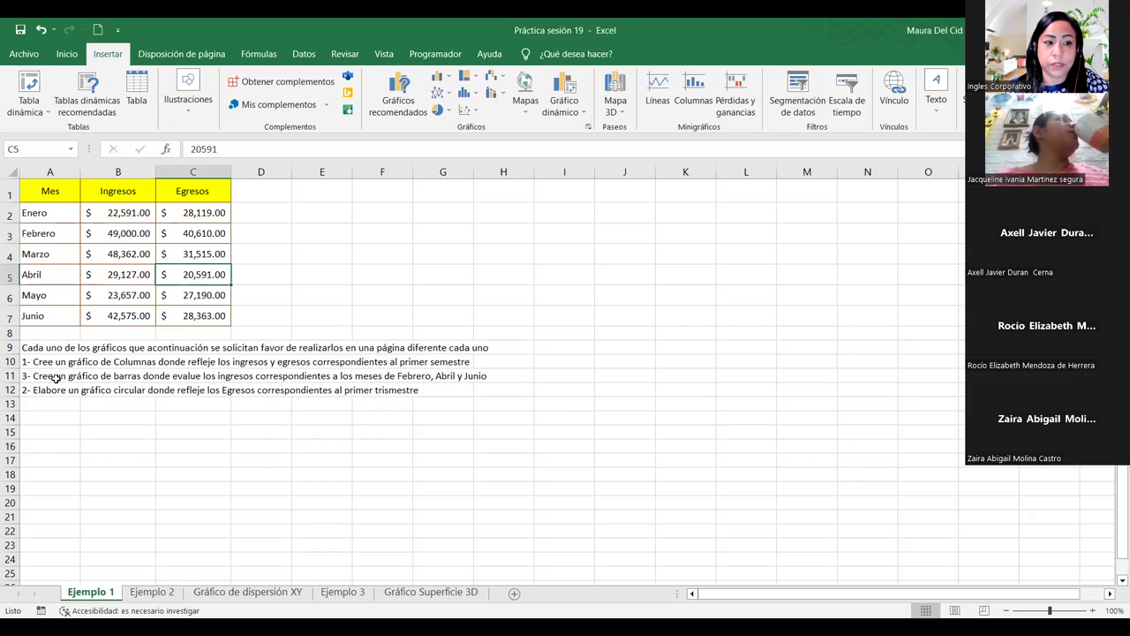
left_click(41, 346)
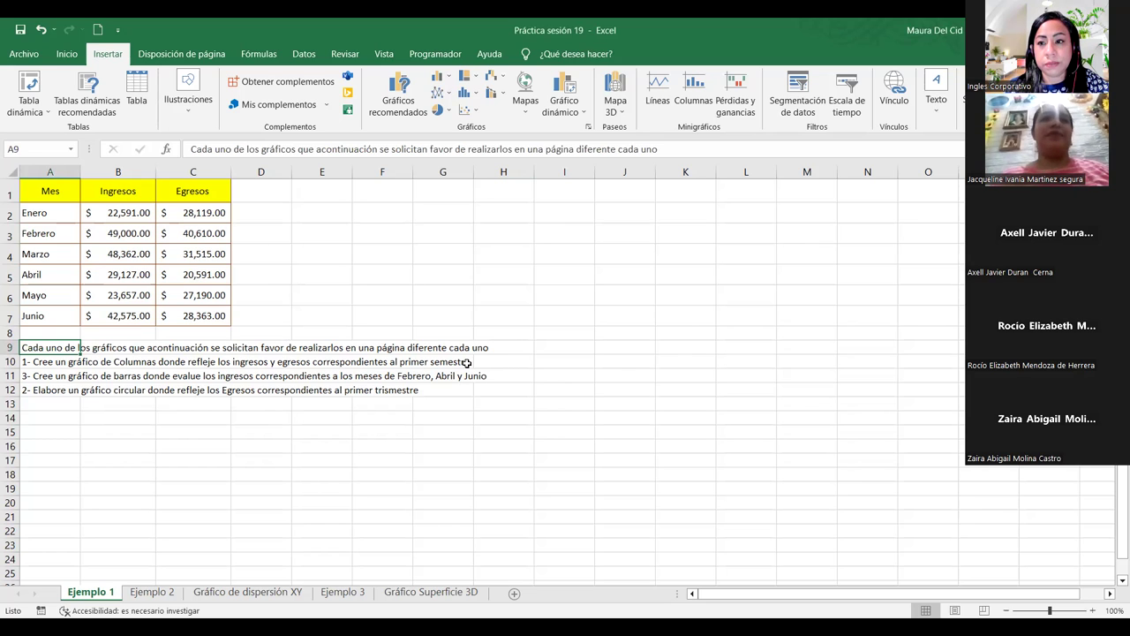
left_click(51, 191)
left_click_drag(50, 190, 213, 320)
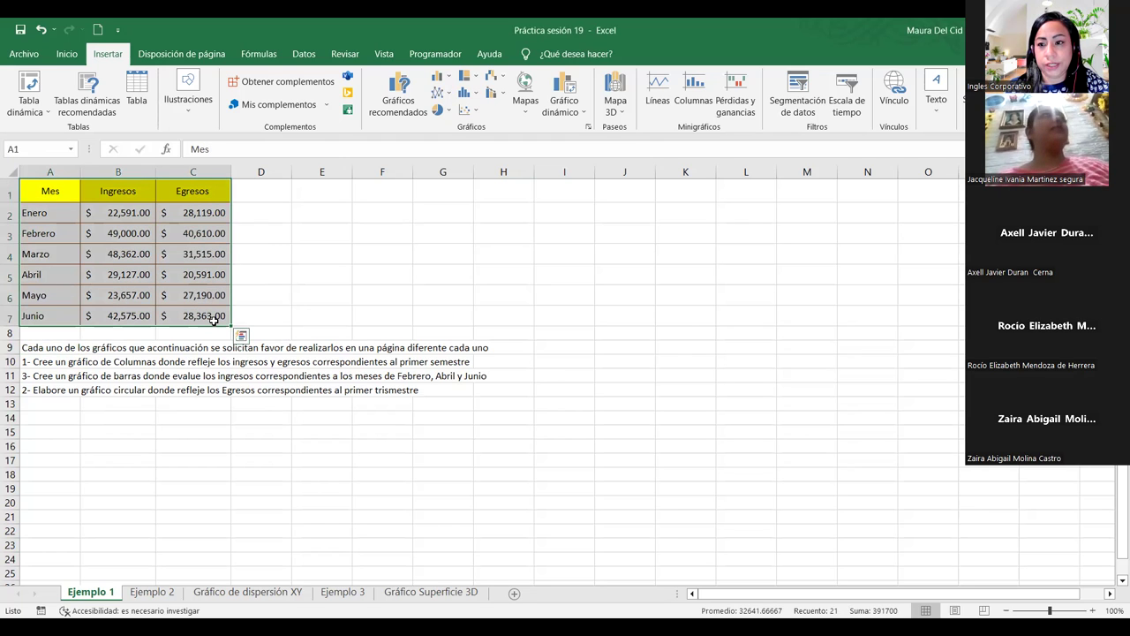
left_click_drag(29, 189, 168, 315)
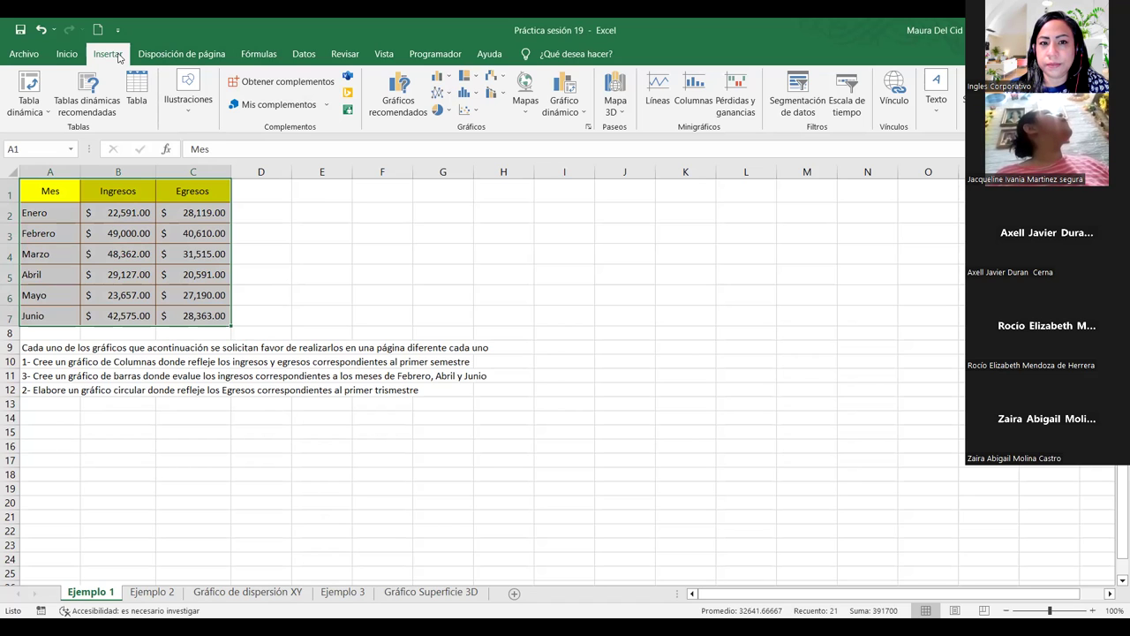
Examine the available chart types: column and bar, line and area, scatter and bubble, hierarchy, and waterfall, stock, surface or radar.
left_click(447, 81)
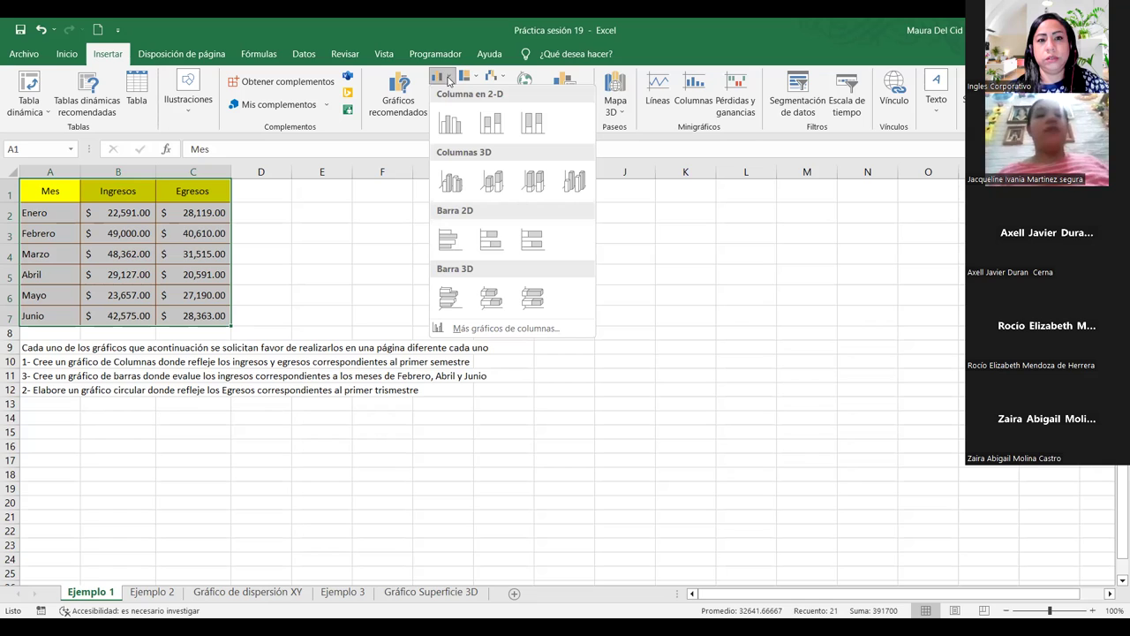
left_click(108, 58)
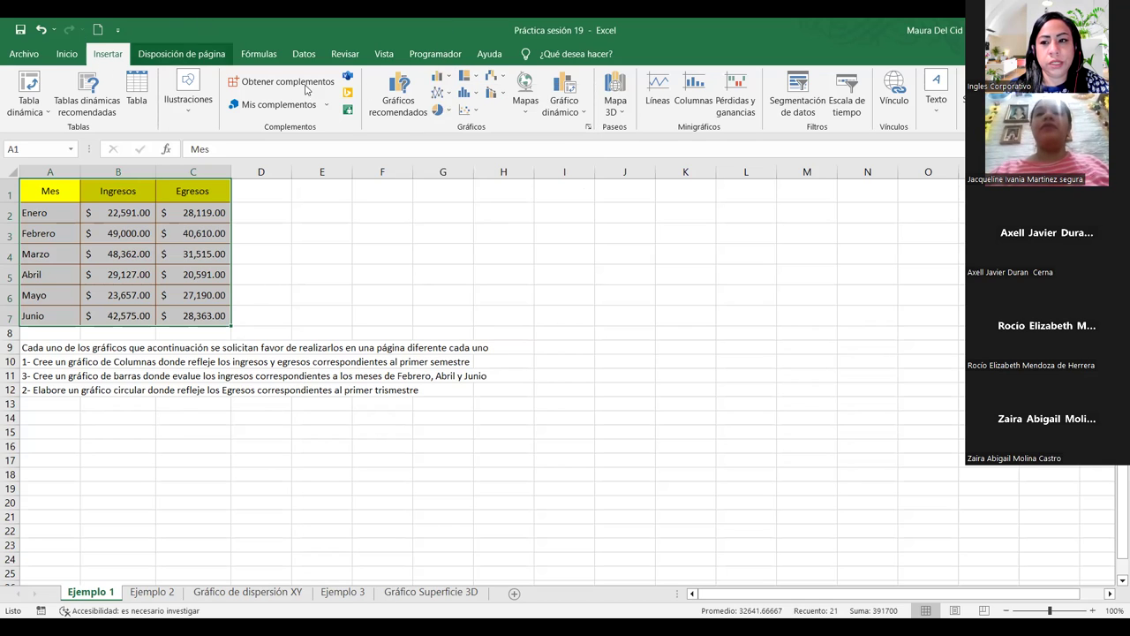
left_click(448, 79)
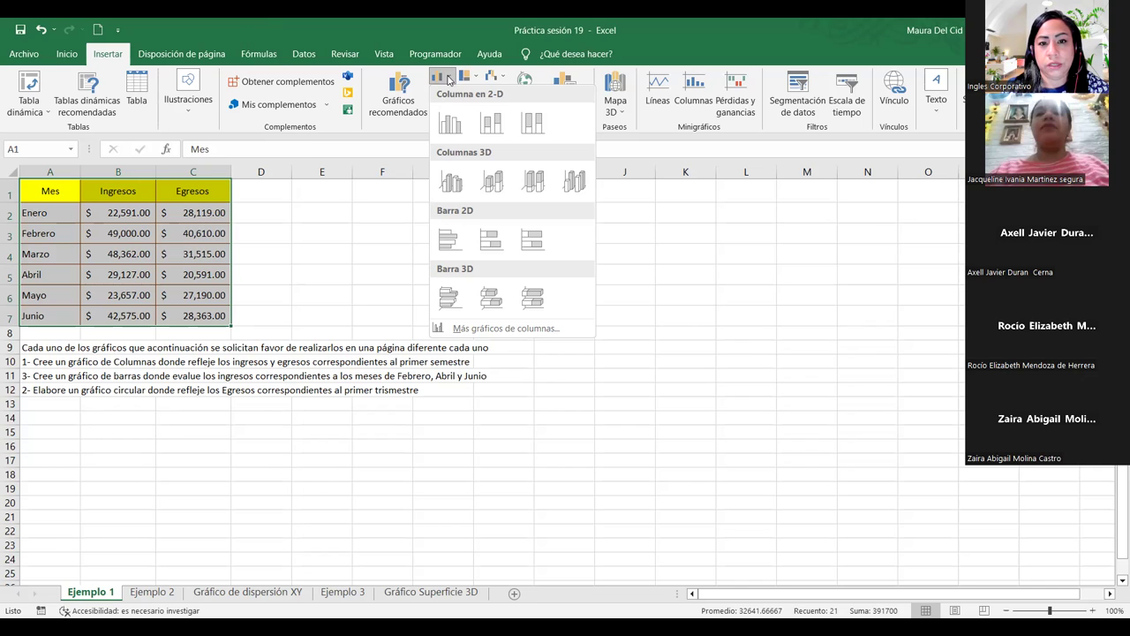
left_click(454, 78)
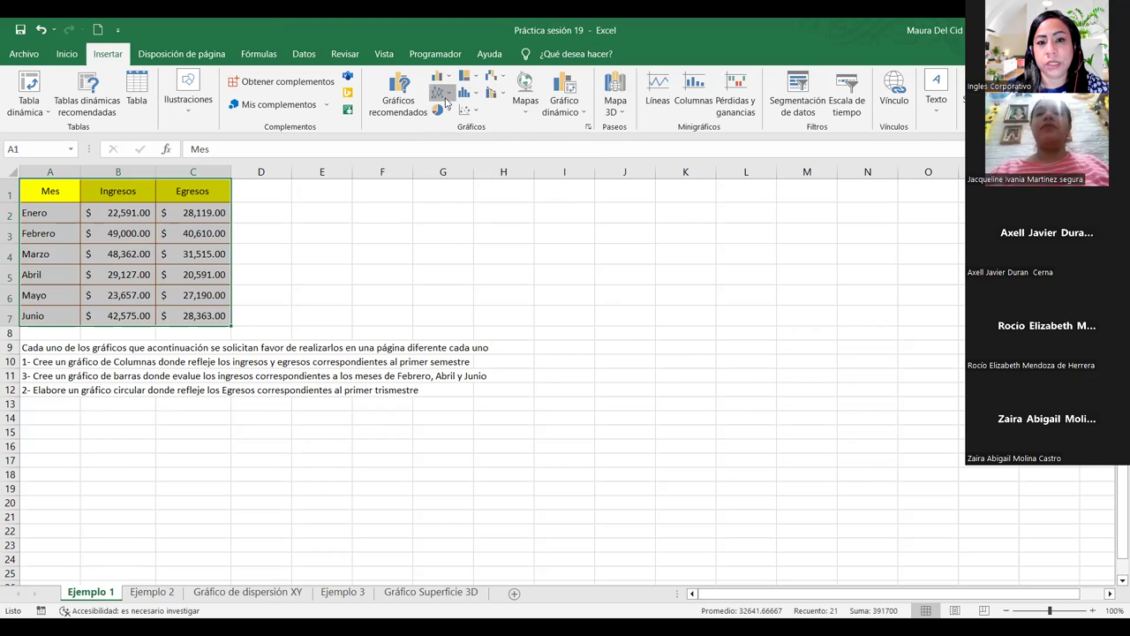
left_click(444, 94)
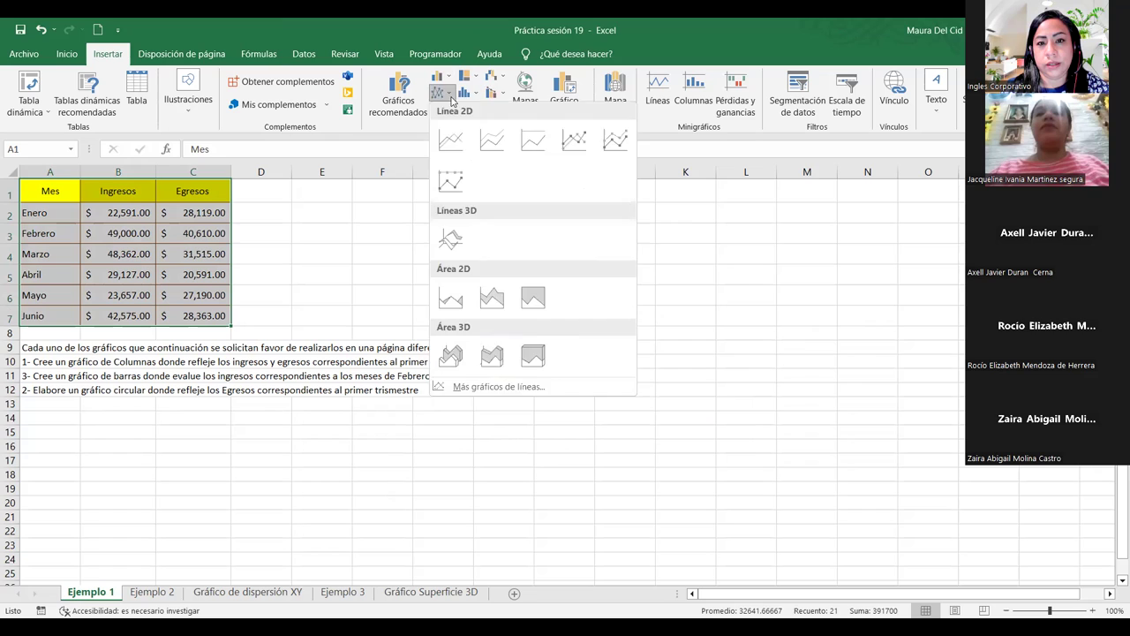
left_click(451, 99)
left_click(472, 110)
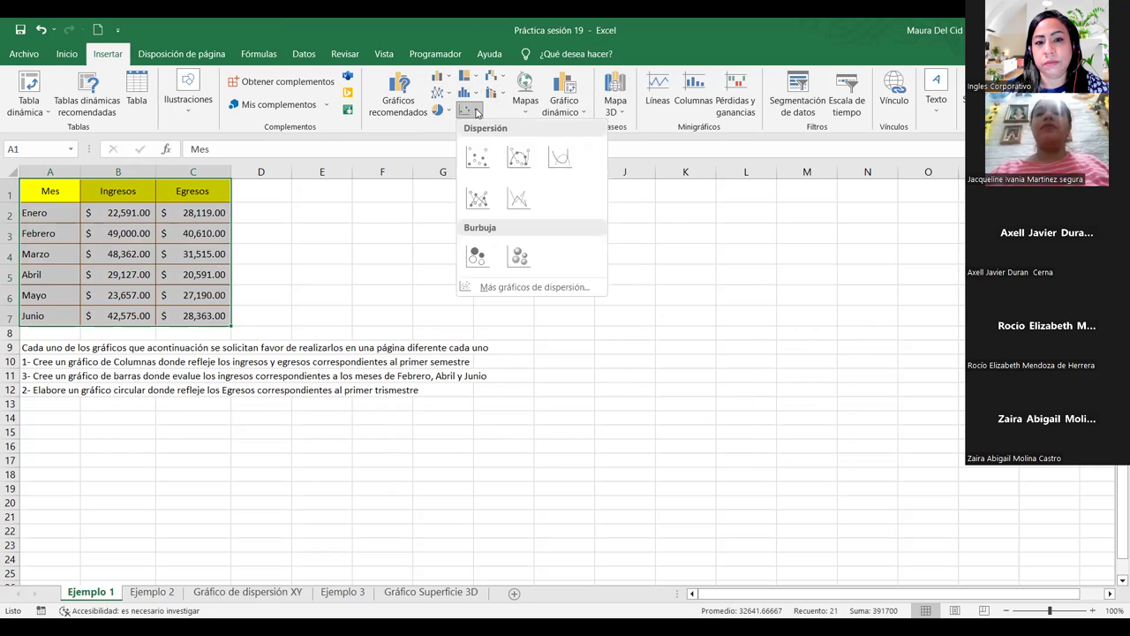
left_click(465, 77)
left_click(466, 77)
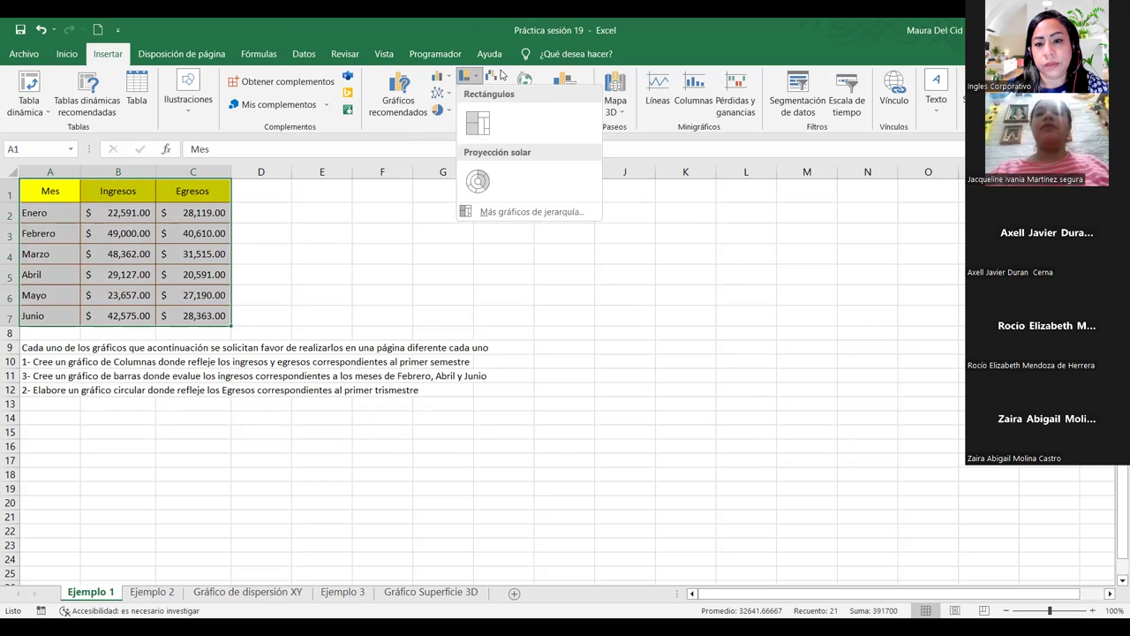
left_click(500, 76)
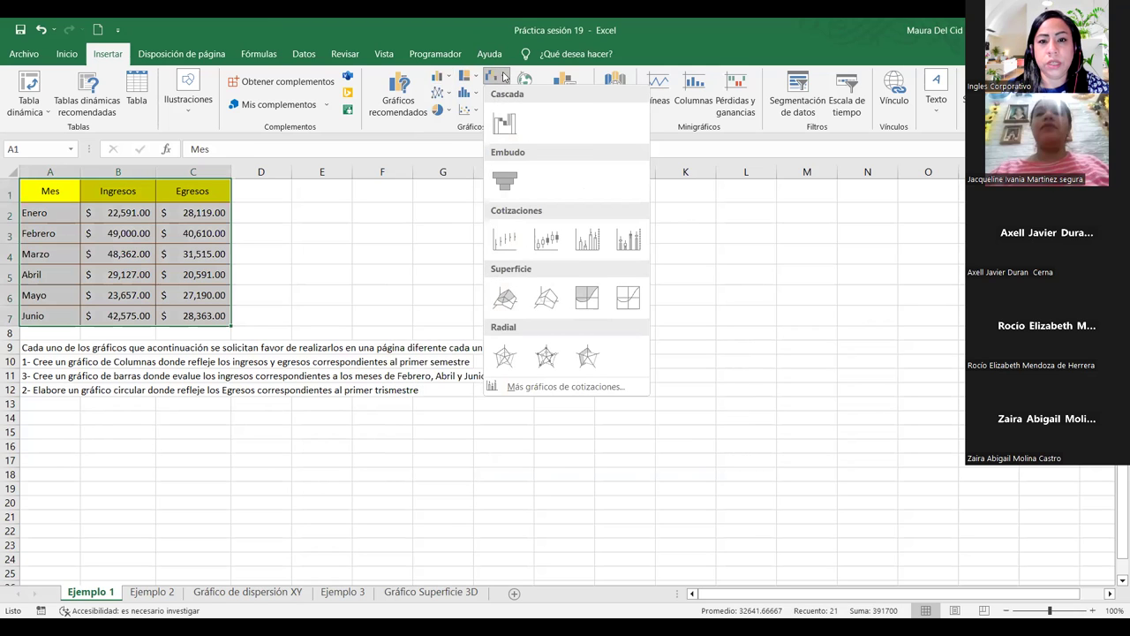
left_click(503, 76)
left_click(450, 78)
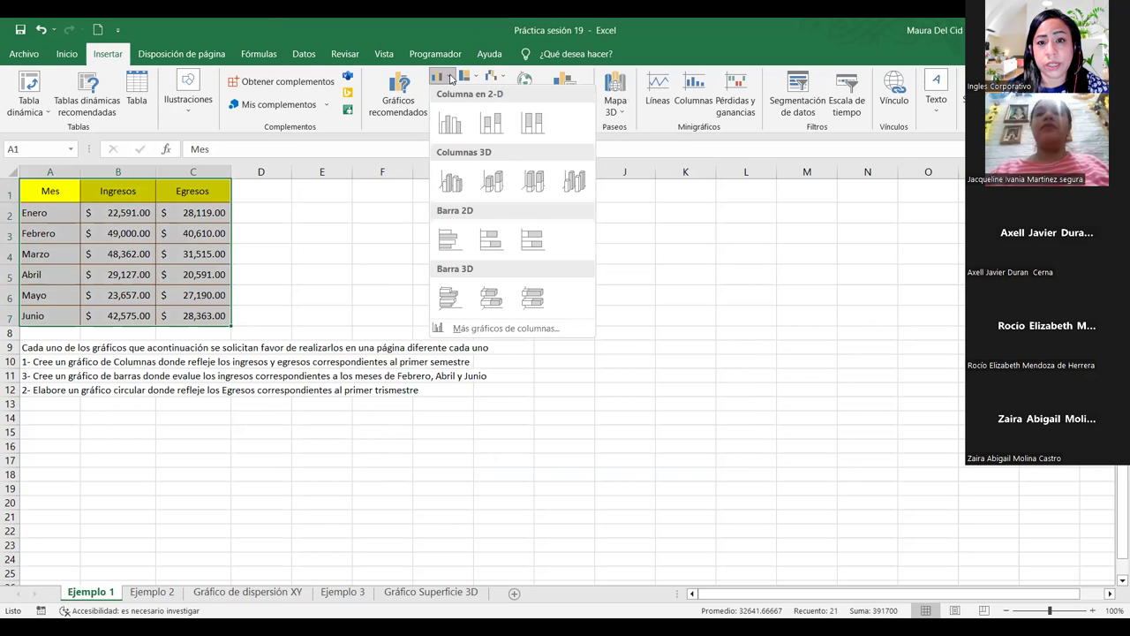
left_click(451, 79)
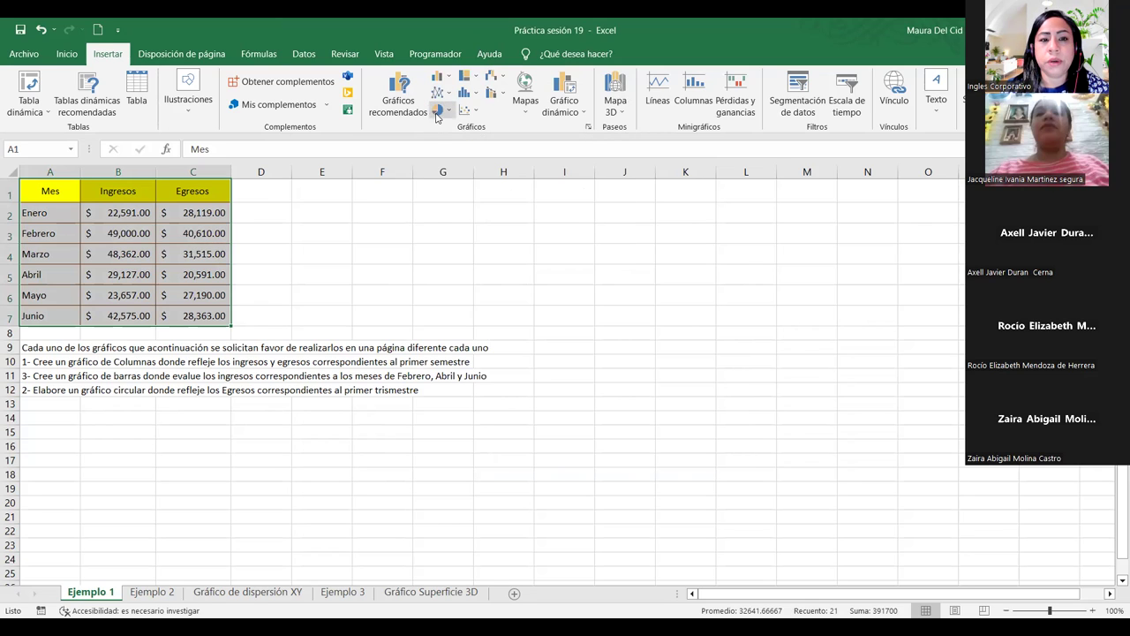
Insert a 2-D clustered column chart of the table and enlarge it beside the data, from column H, to about 12.5 by 20.7 cm.
left_click(448, 77)
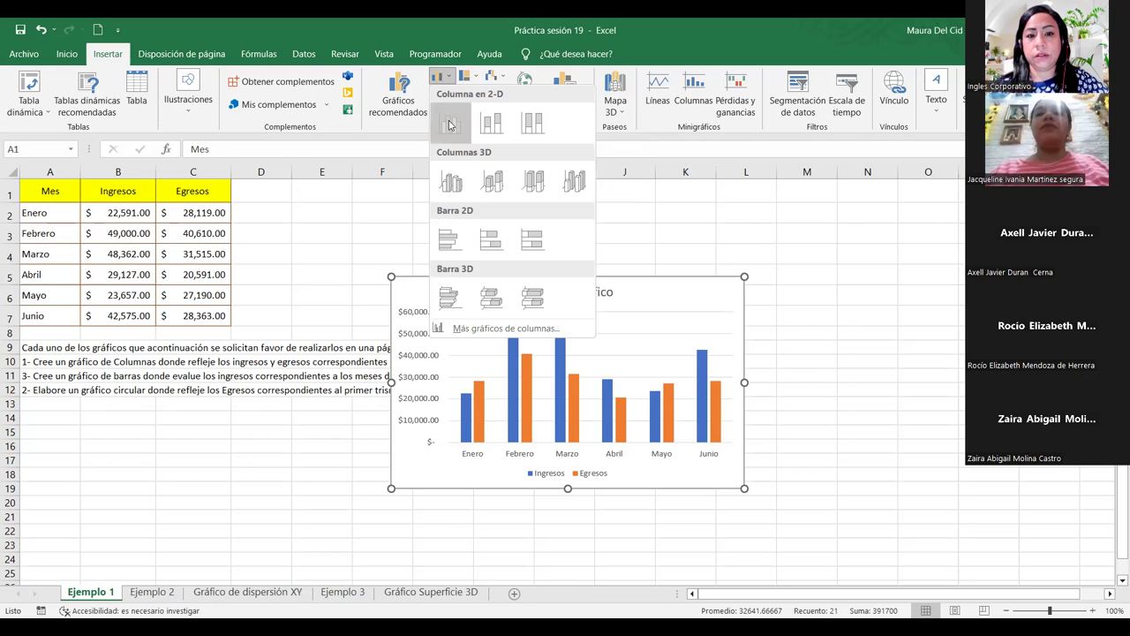
left_click(450, 125)
left_click_drag(458, 299, 574, 206)
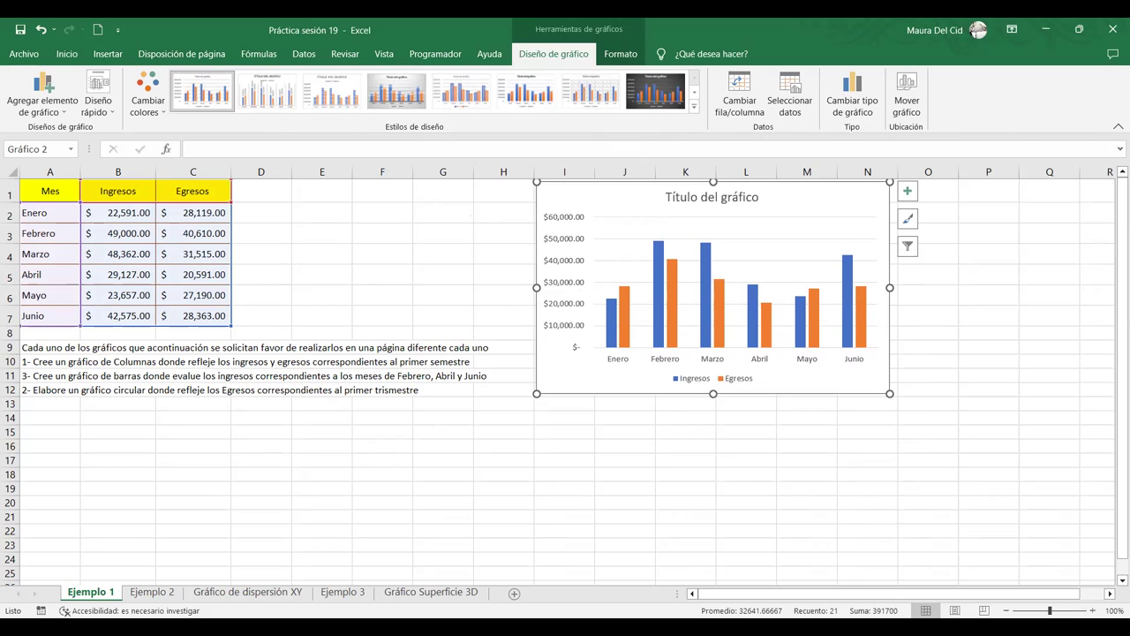
left_click_drag(599, 189, 562, 185)
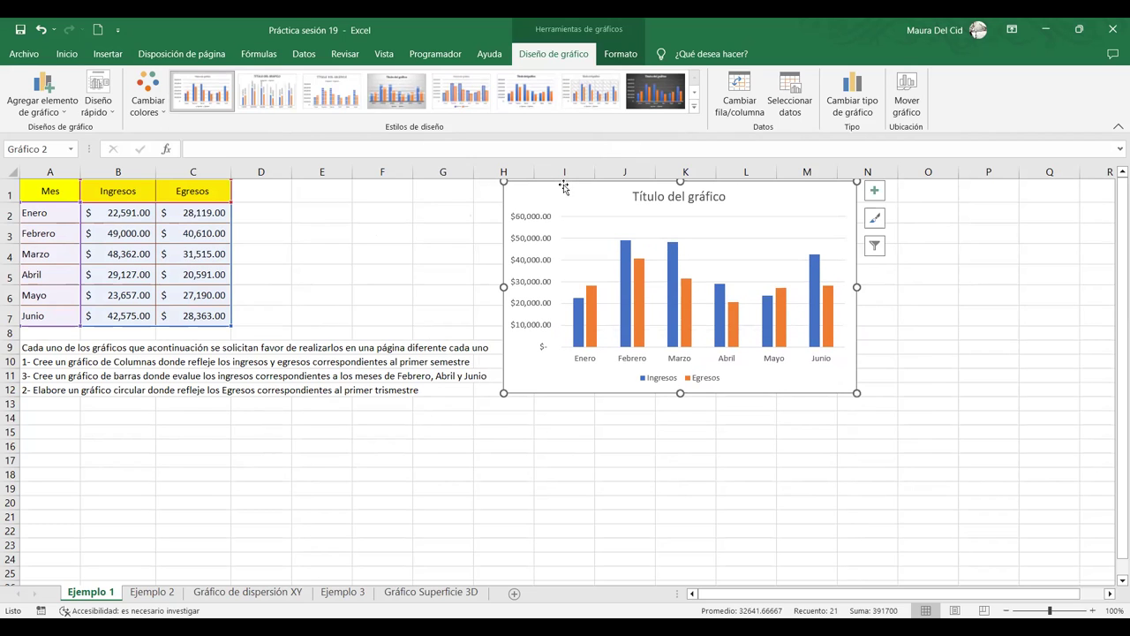
left_click_drag(865, 391, 1079, 527)
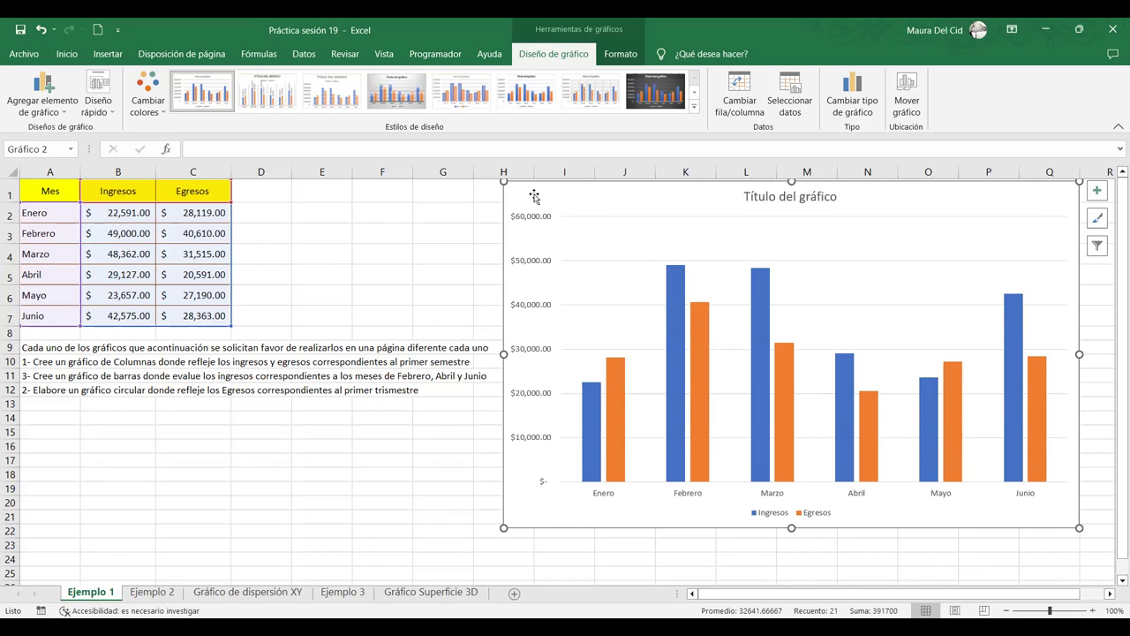
double_click(759, 197)
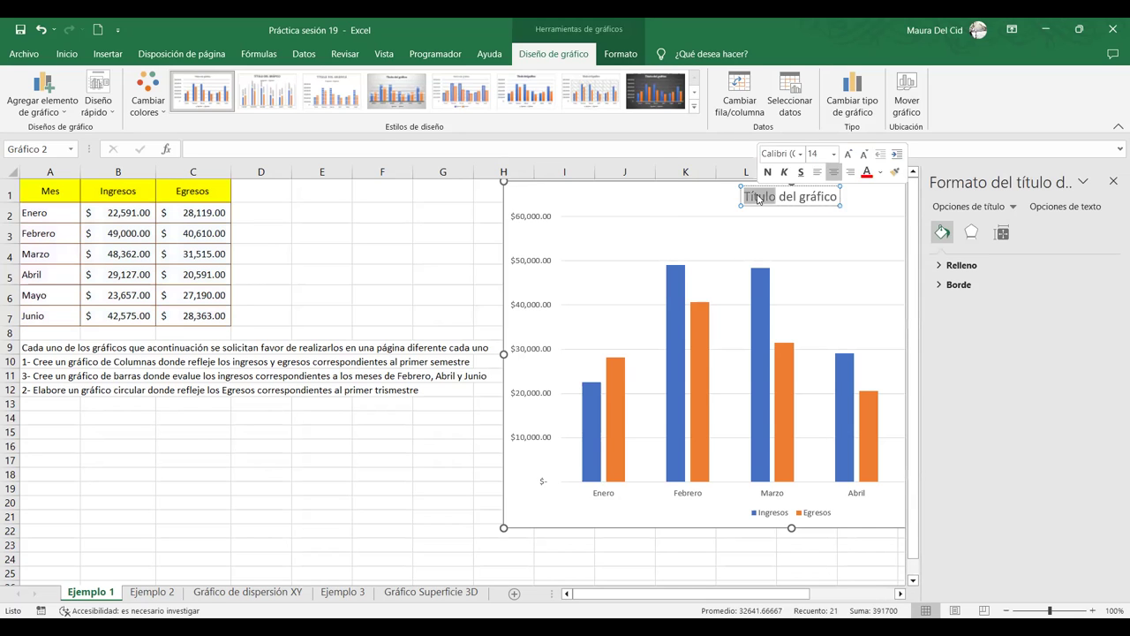
left_click(1113, 181)
left_click(646, 195)
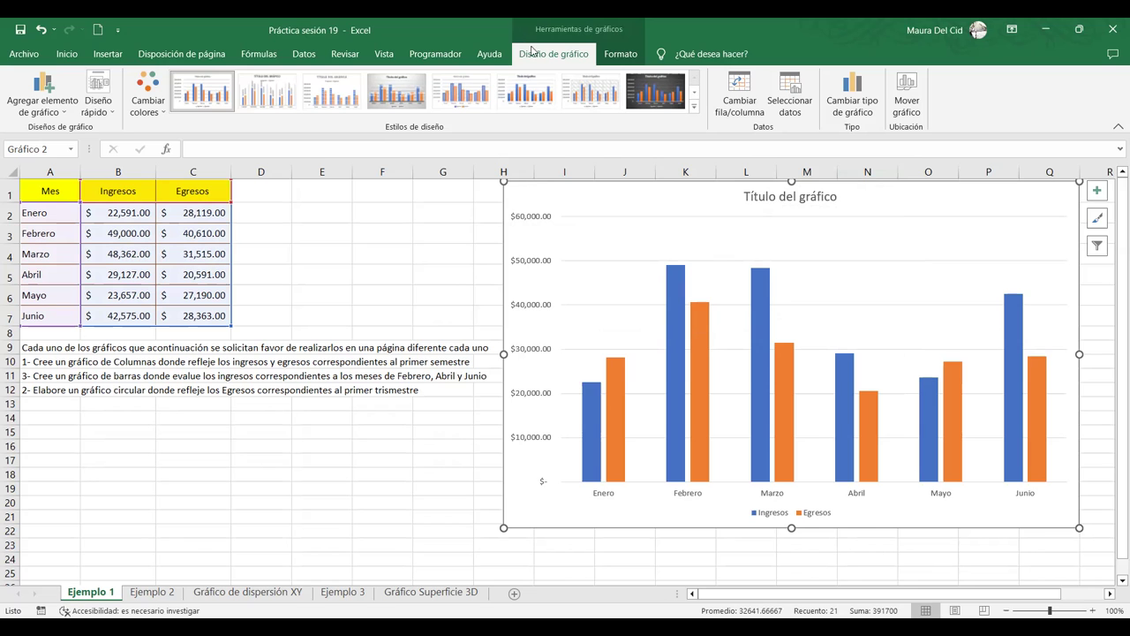
Examine the chart's design options: chart elements, quick layouts, colour schemes and chart styles.
left_click(618, 53)
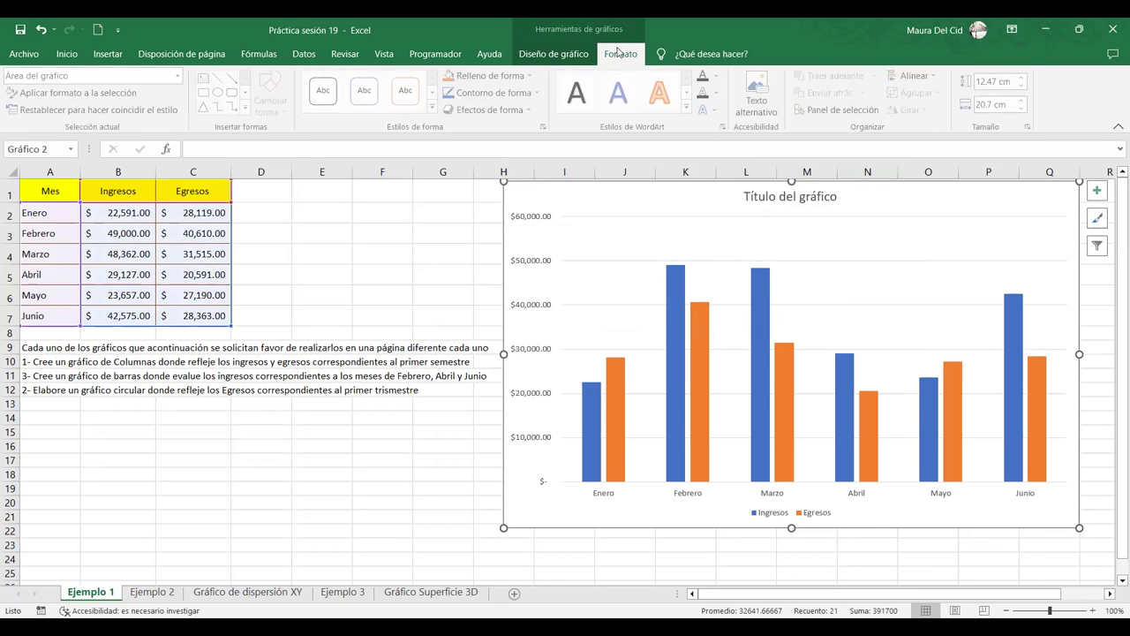
left_click(556, 53)
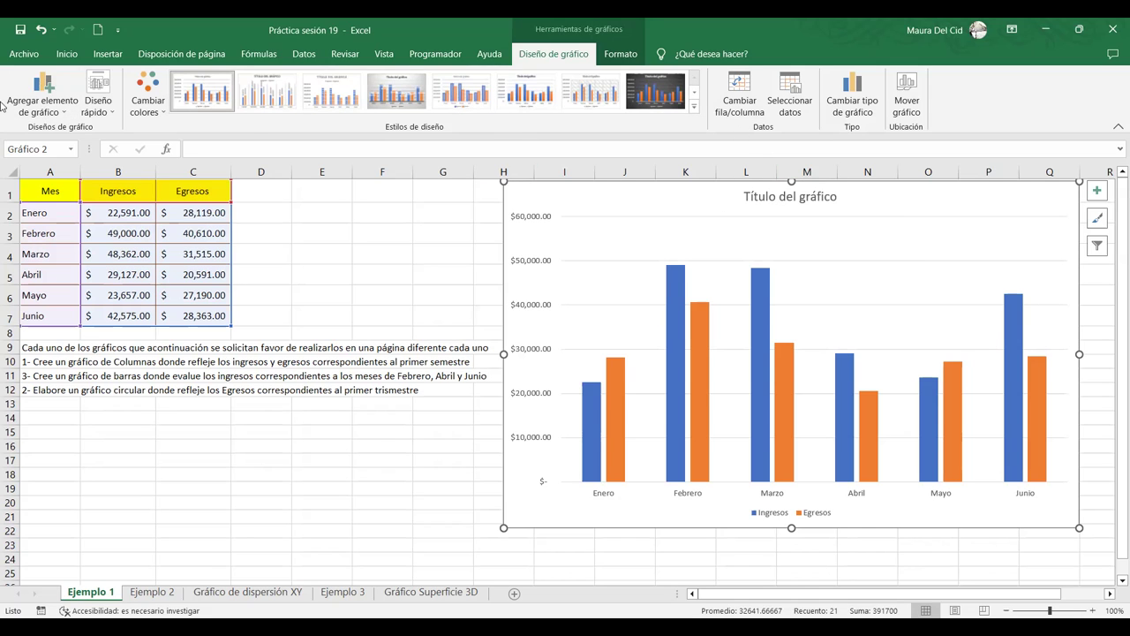
left_click(62, 114)
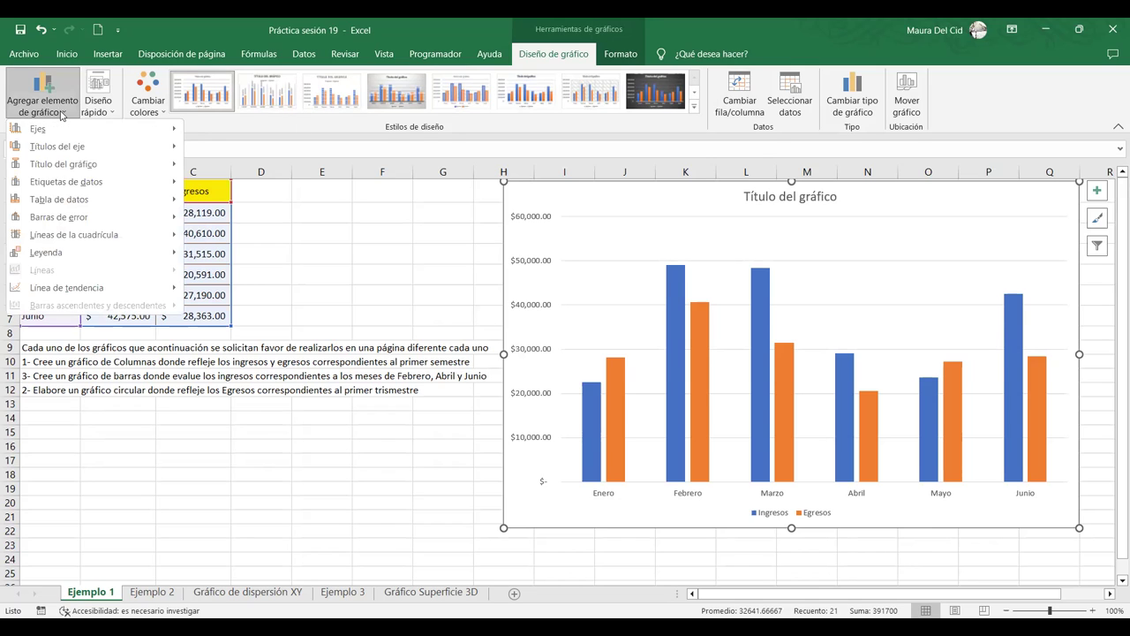
mouse_move(78, 288)
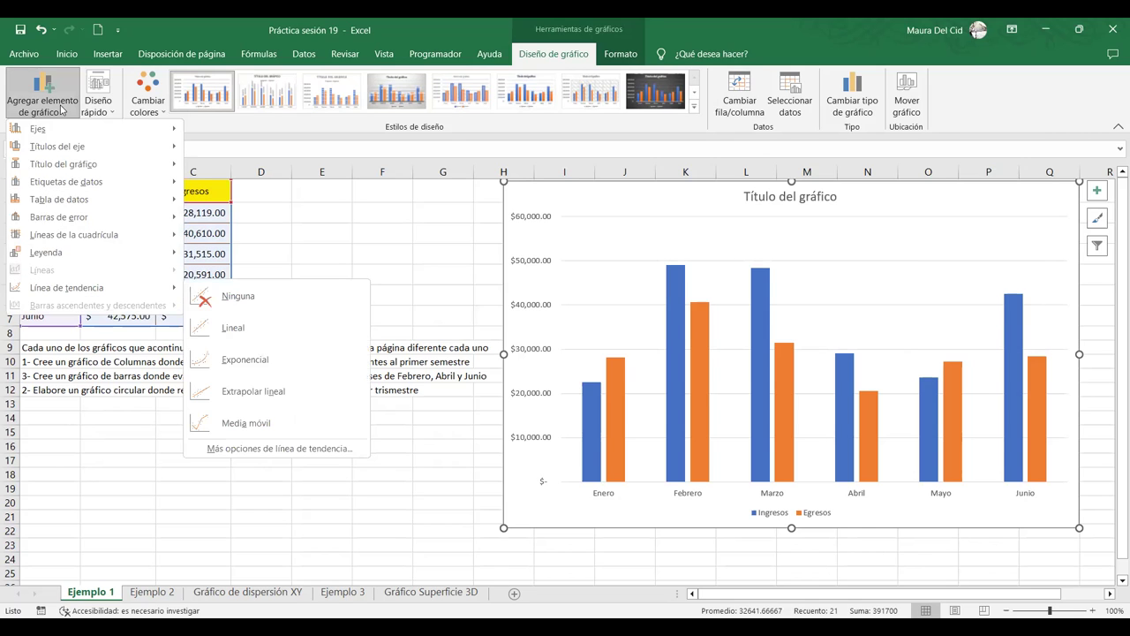
mouse_move(59, 148)
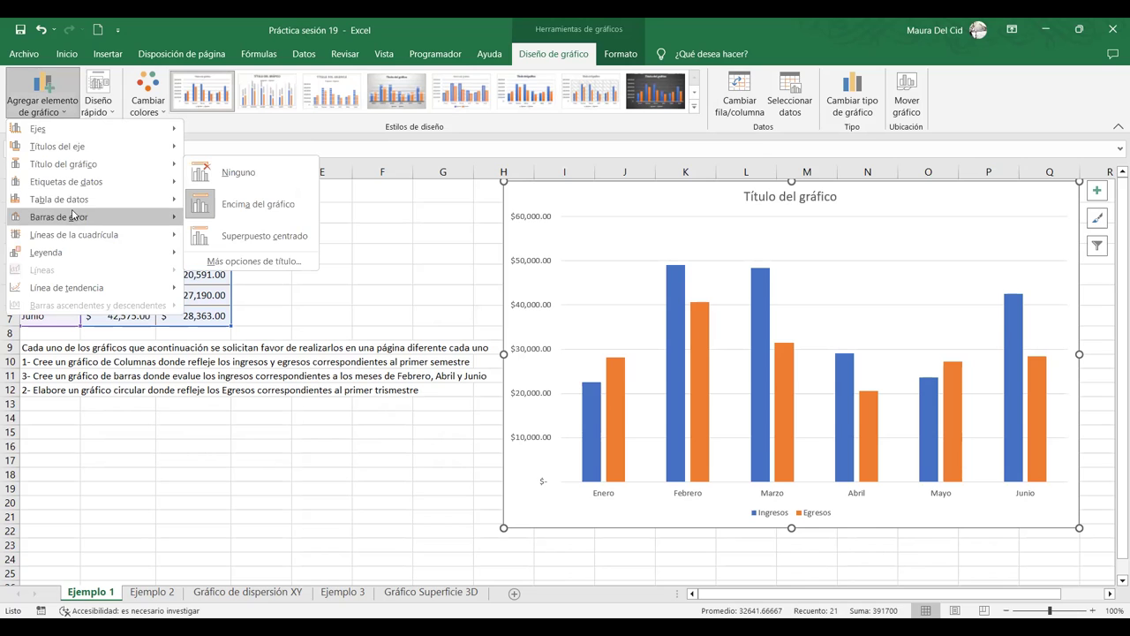
left_click(110, 109)
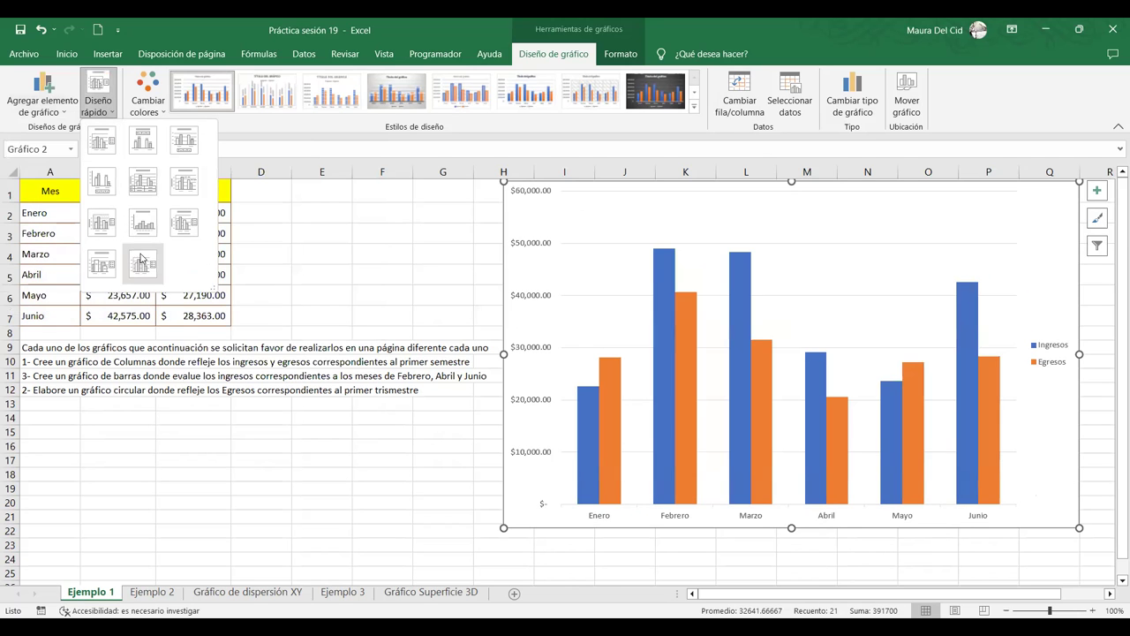
left_click(159, 114)
left_click(159, 114)
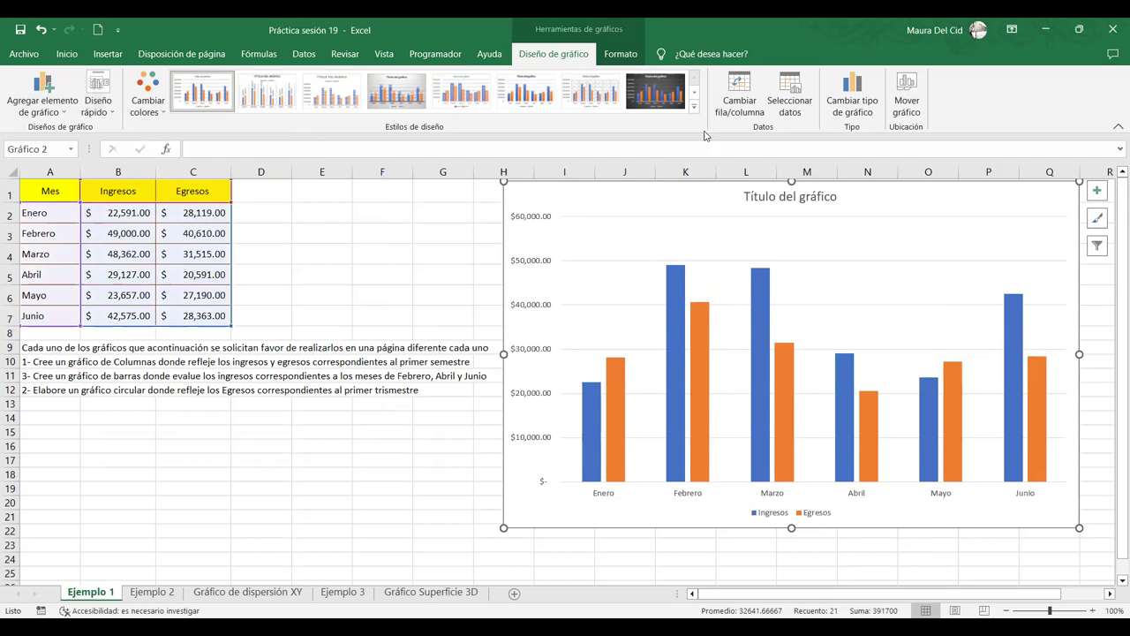
left_click(695, 107)
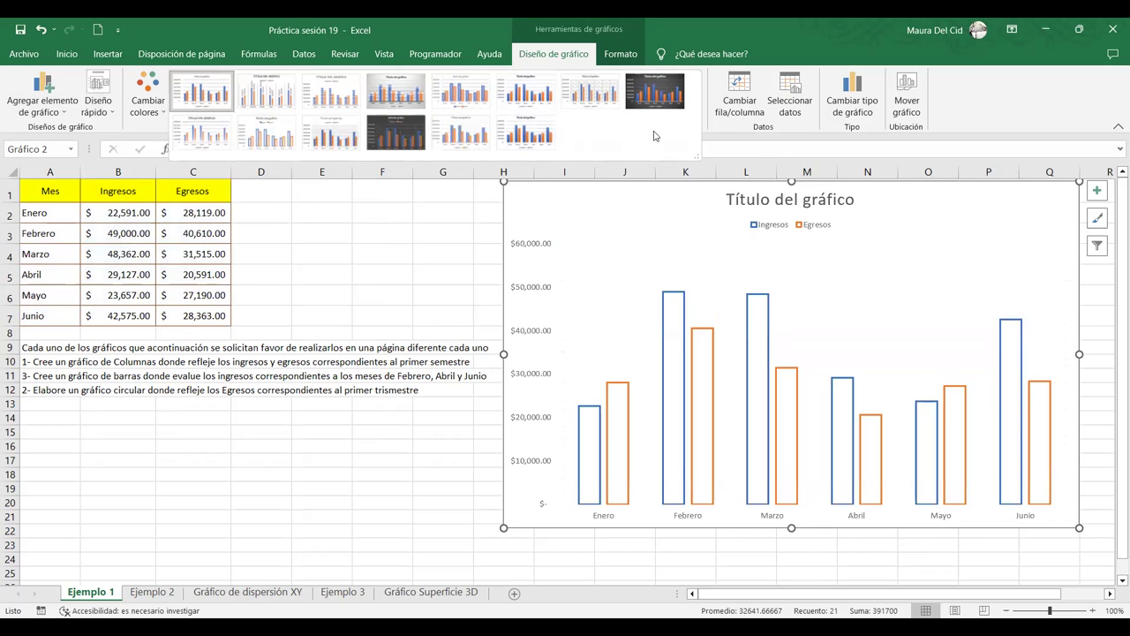
left_click(620, 54)
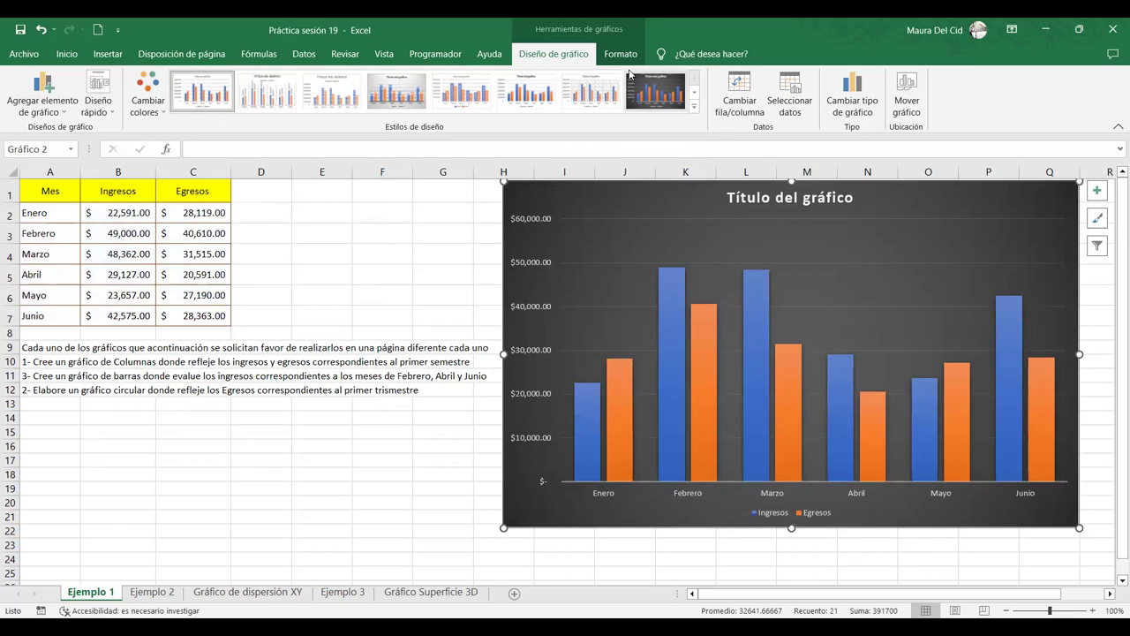
left_click(621, 54)
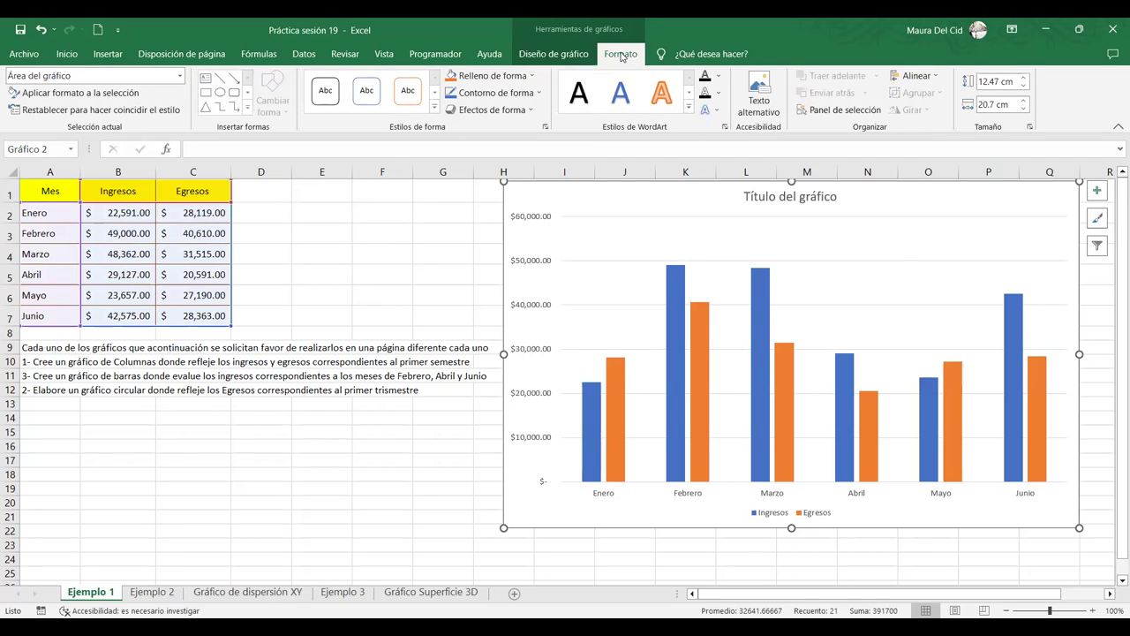
Select the chart title element and replace its text with "Ingresos y Egresos del primer semestre".
left_click(180, 75)
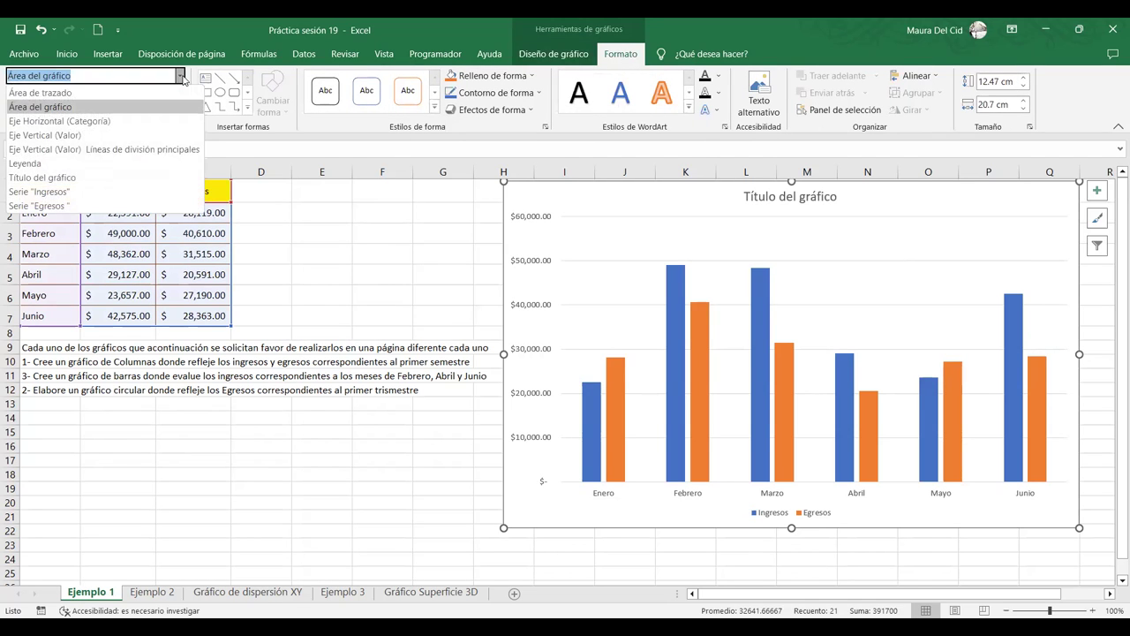
left_click(181, 77)
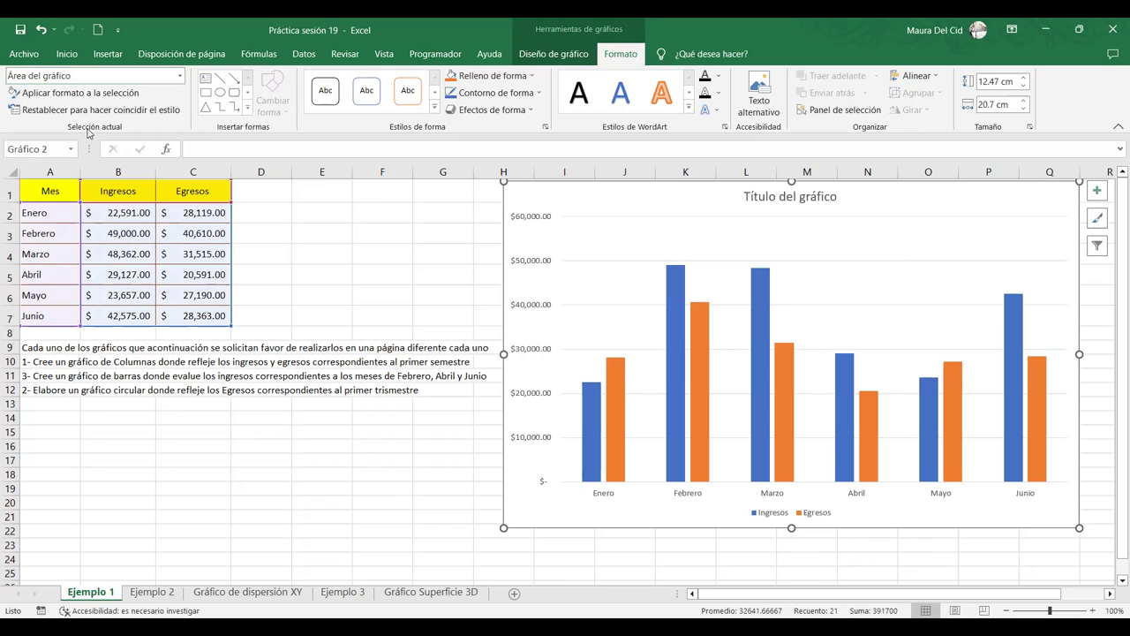
left_click(181, 75)
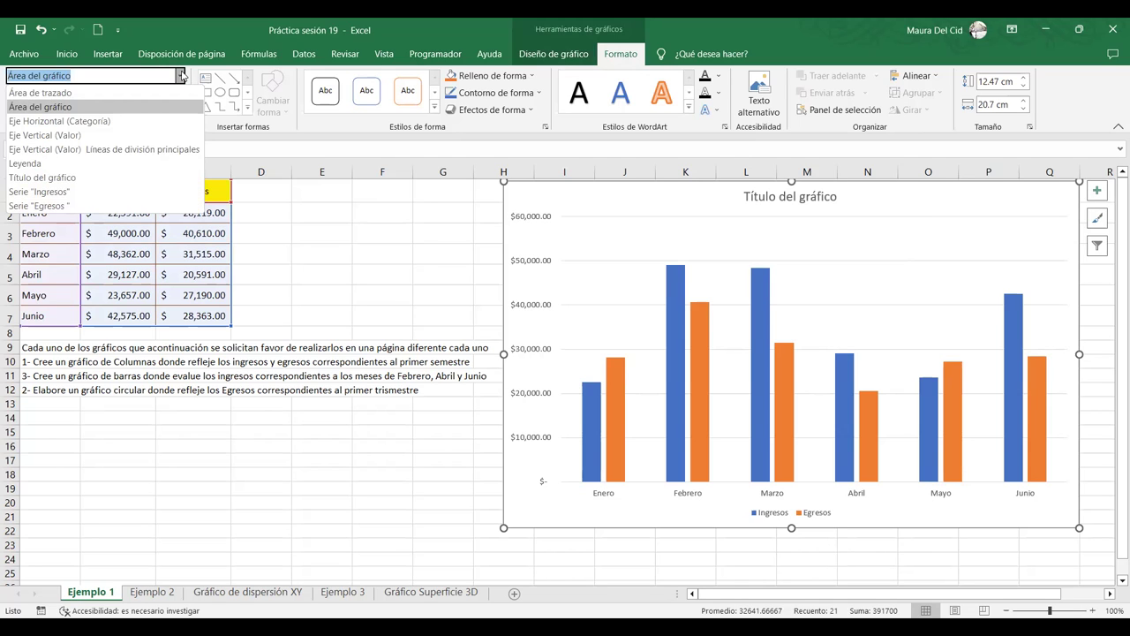
left_click(78, 178)
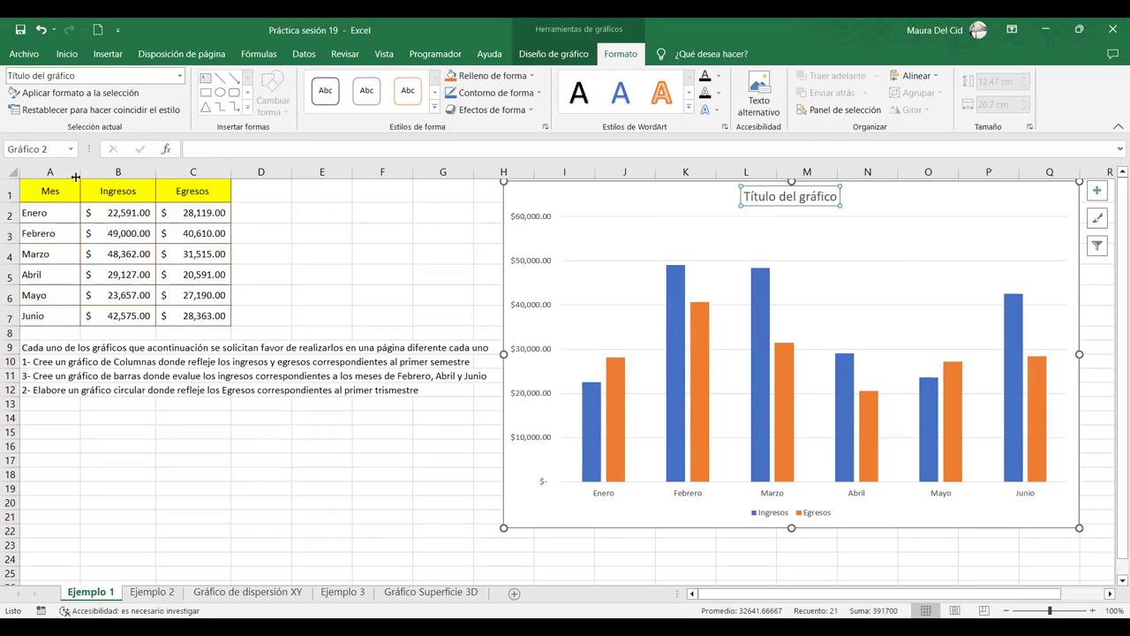
triple_click(775, 196)
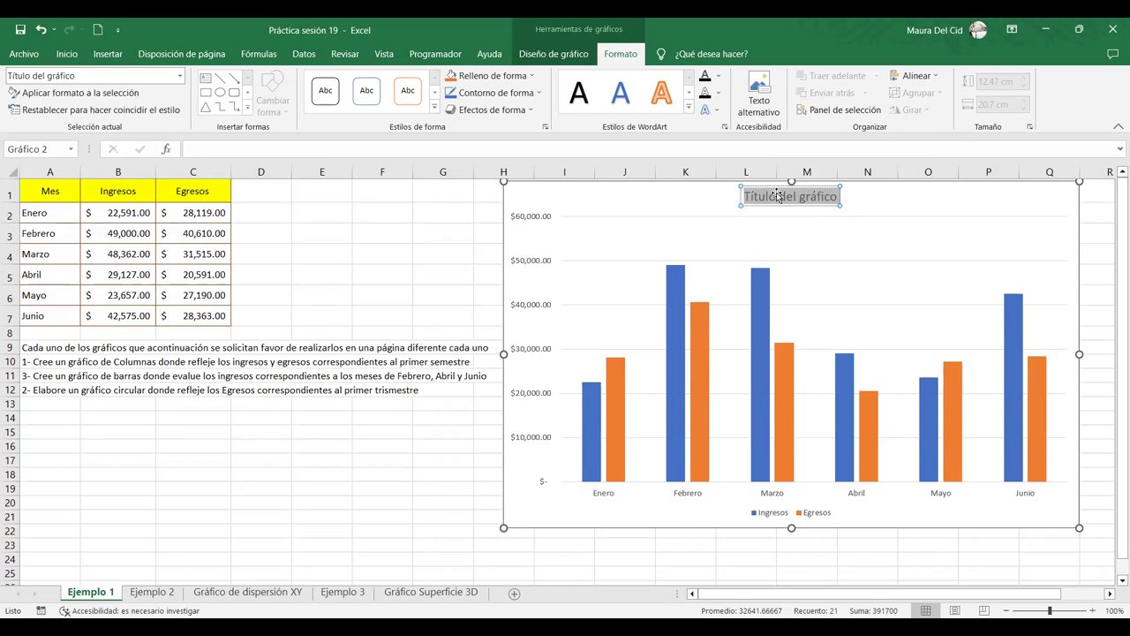
type("Ingresos y egr")
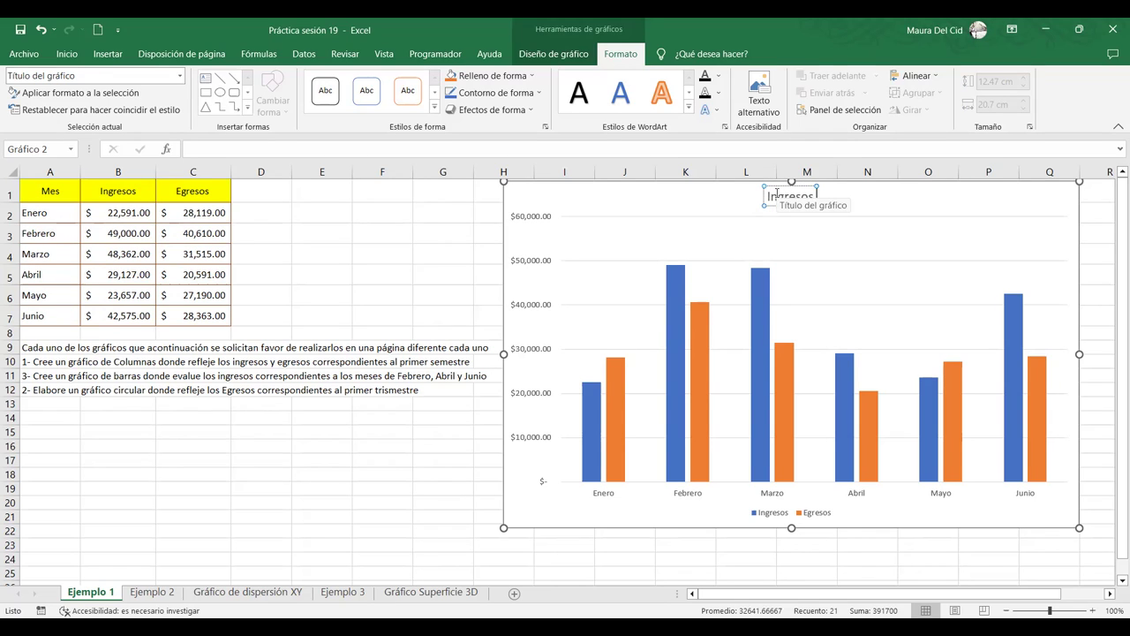
key("BackSpace")
key("BackSpace")
key("BackSpace")
type("Egresos del primer semen")
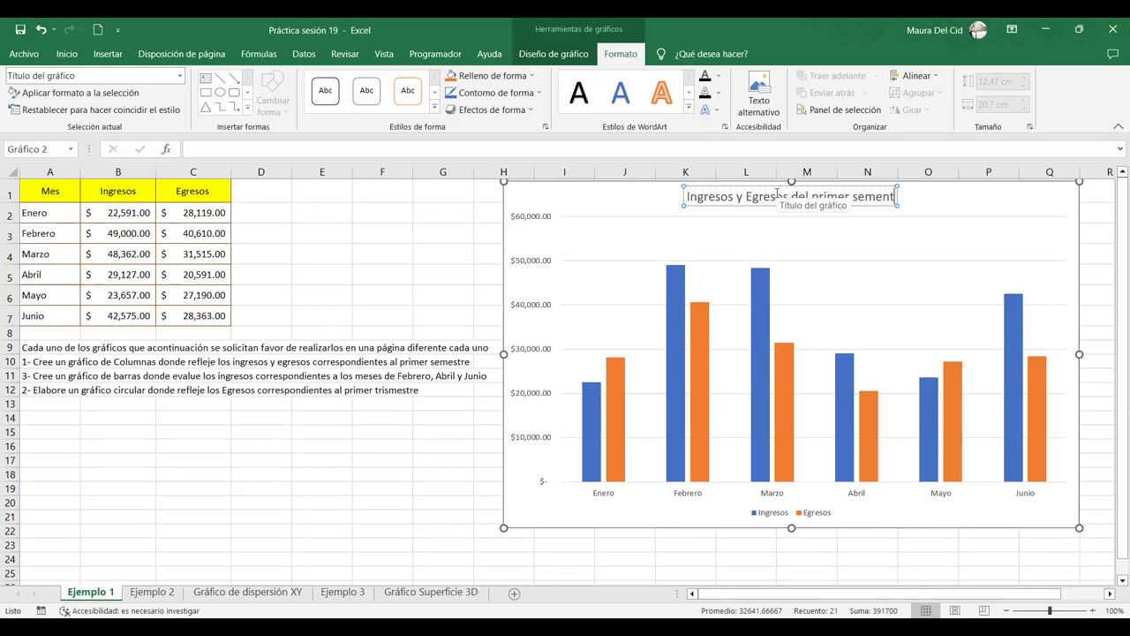
key("BackSpace")
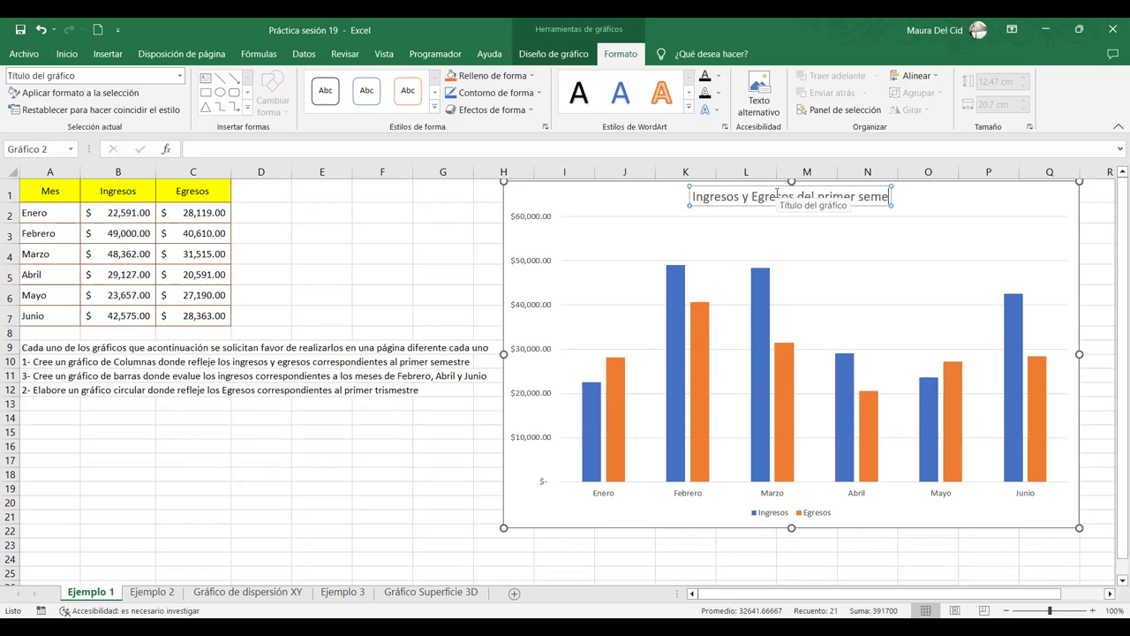
type("stre")
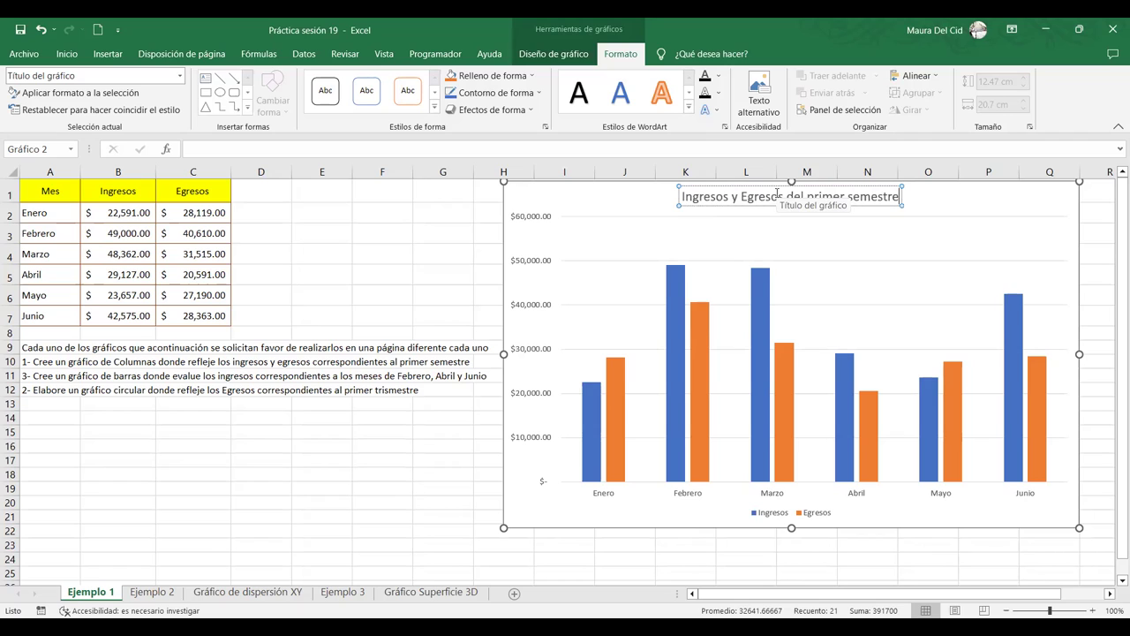
left_click(948, 196)
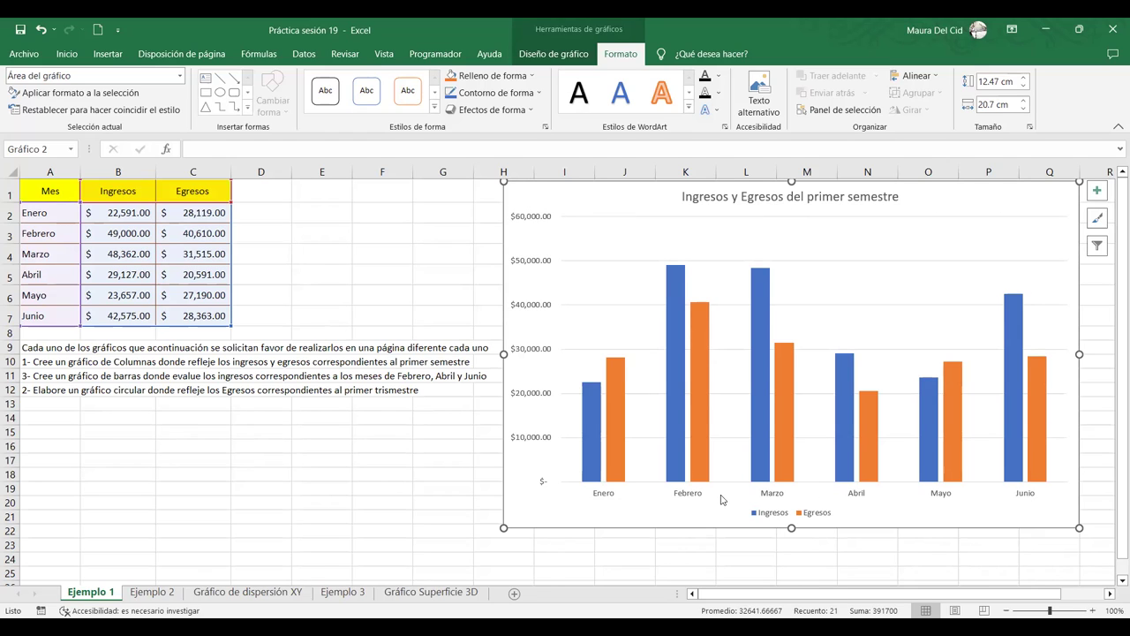
Examine the column chart's Ingresos and Egresos series and its horizontal category axis against their source cells in the table.
left_click(592, 421)
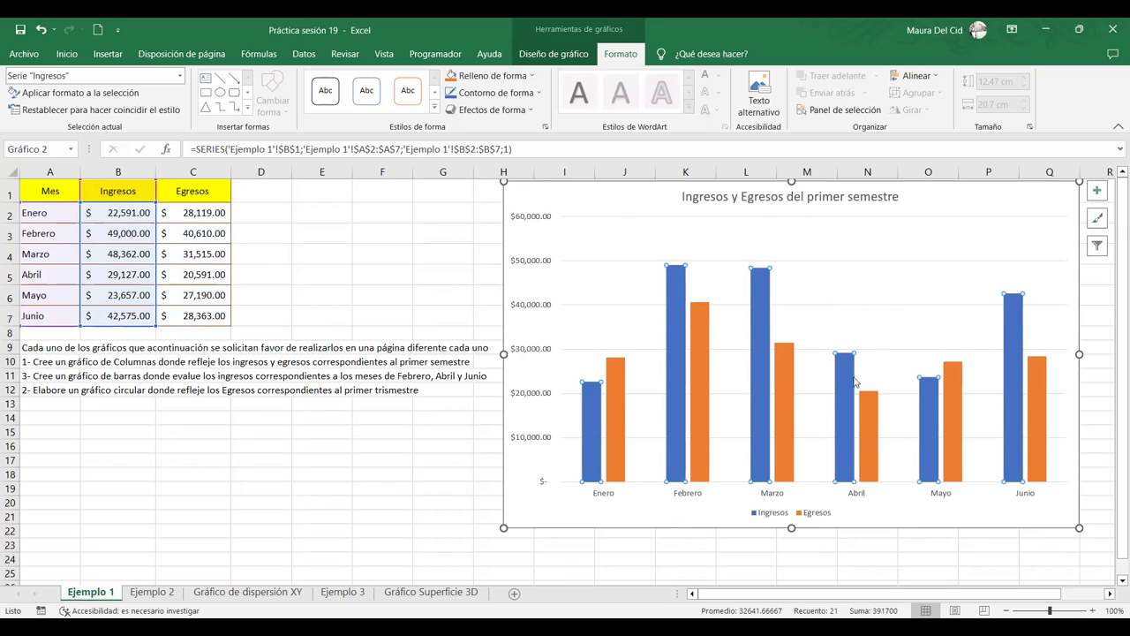
mouse_move(845, 387)
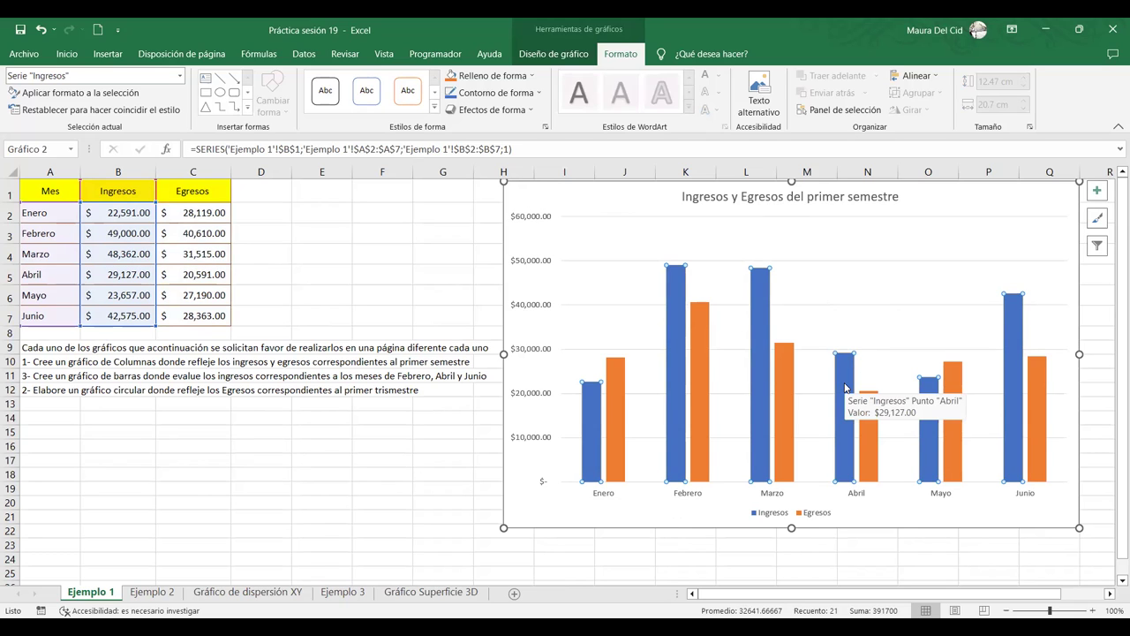
left_click(620, 438)
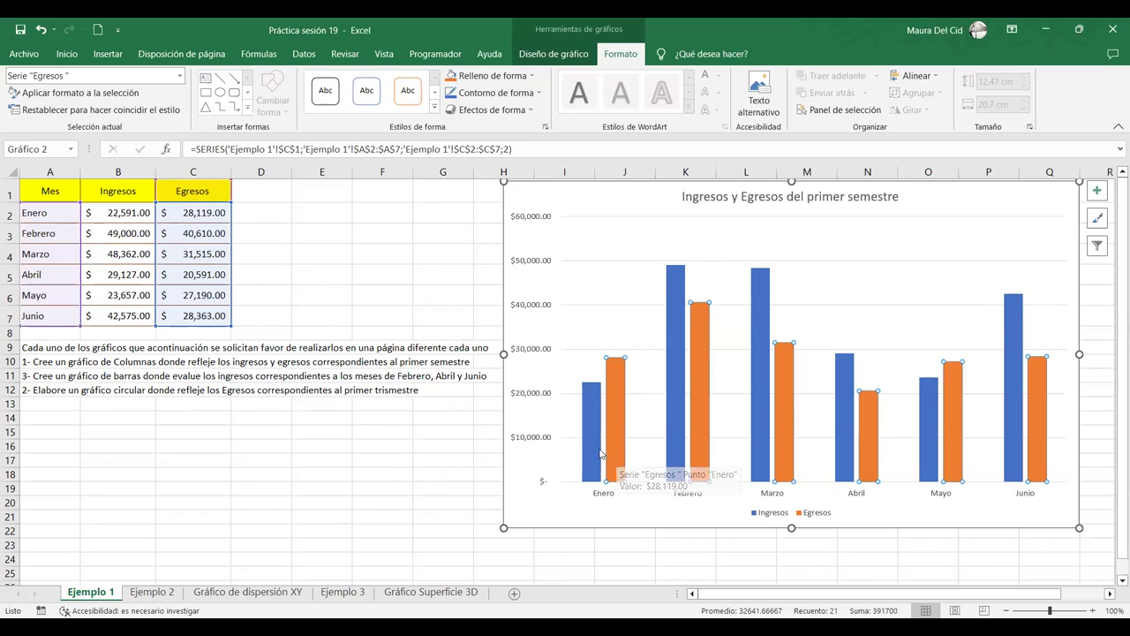
left_click(593, 442)
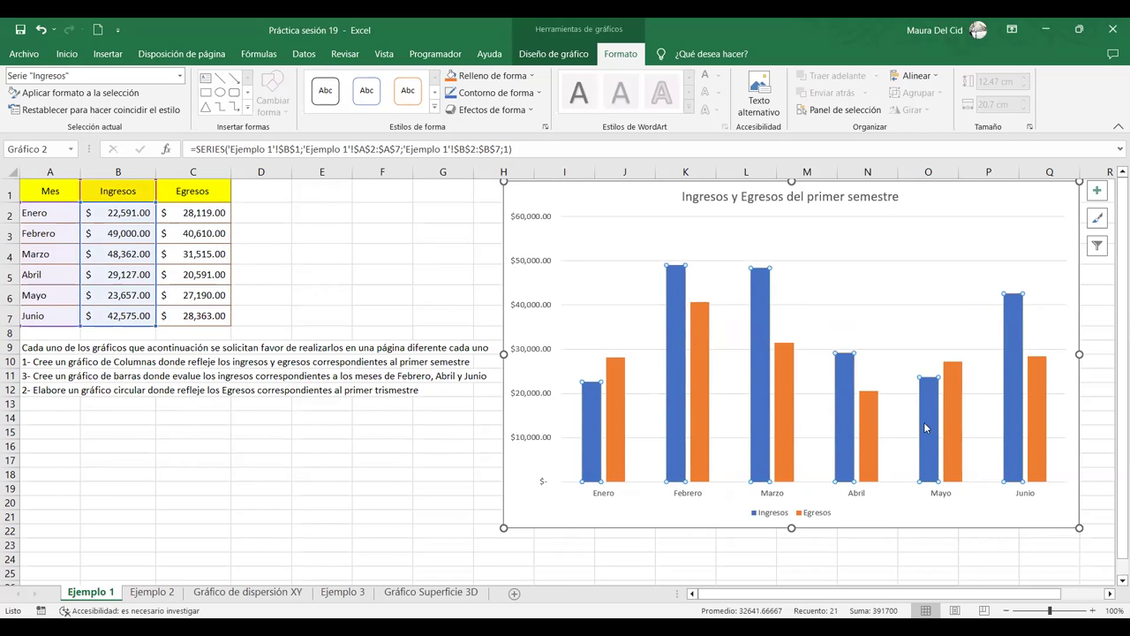
left_click(609, 493)
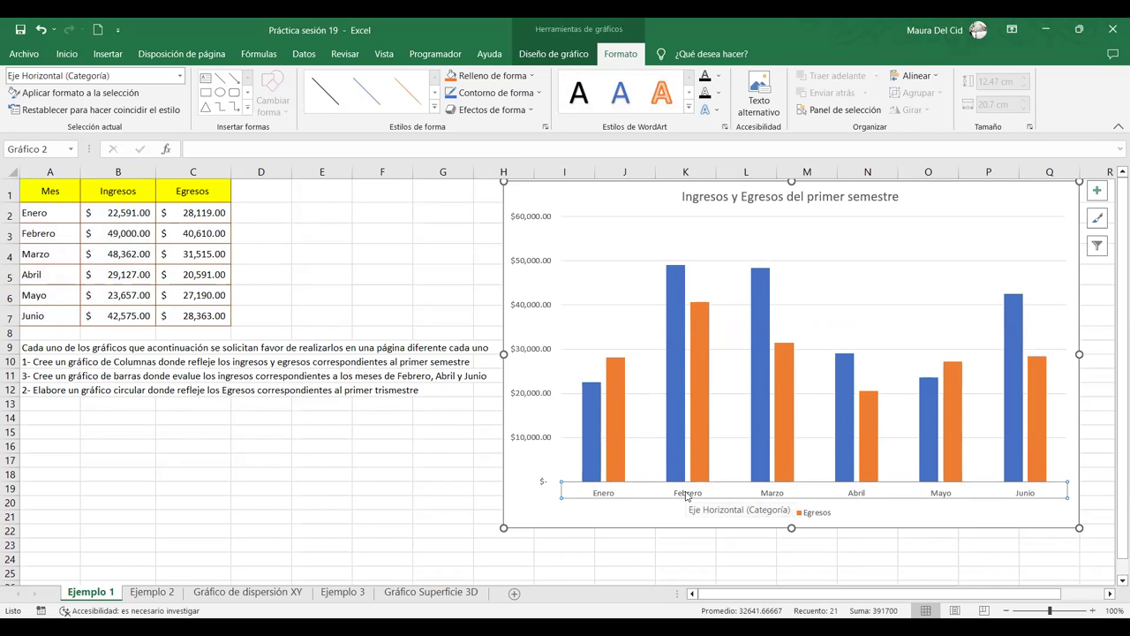
left_click(681, 405)
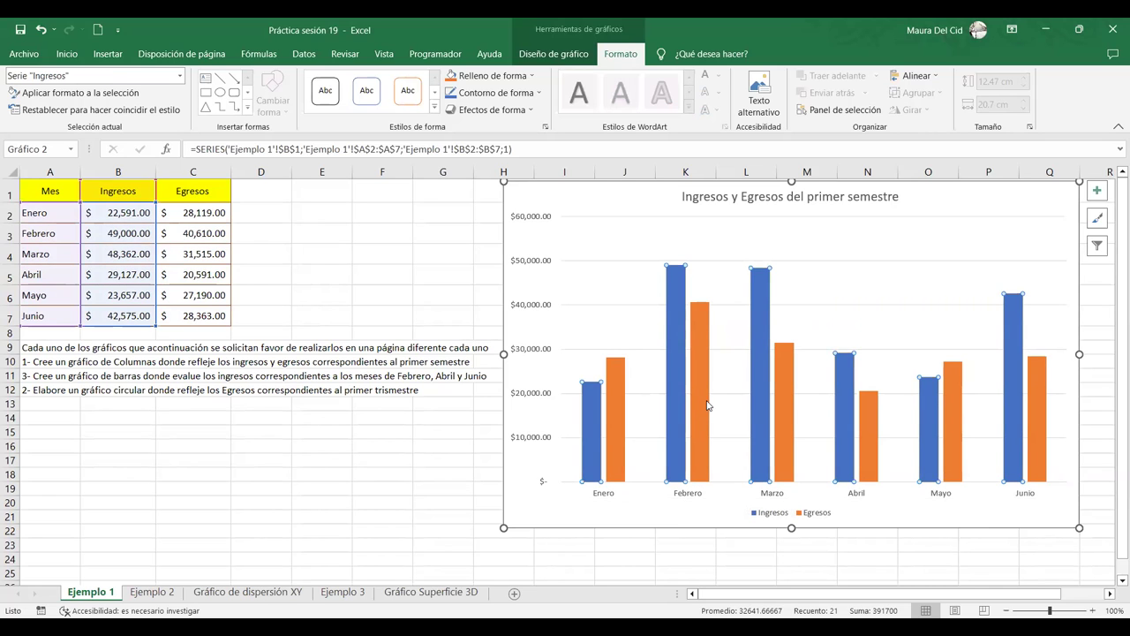
left_click(706, 405)
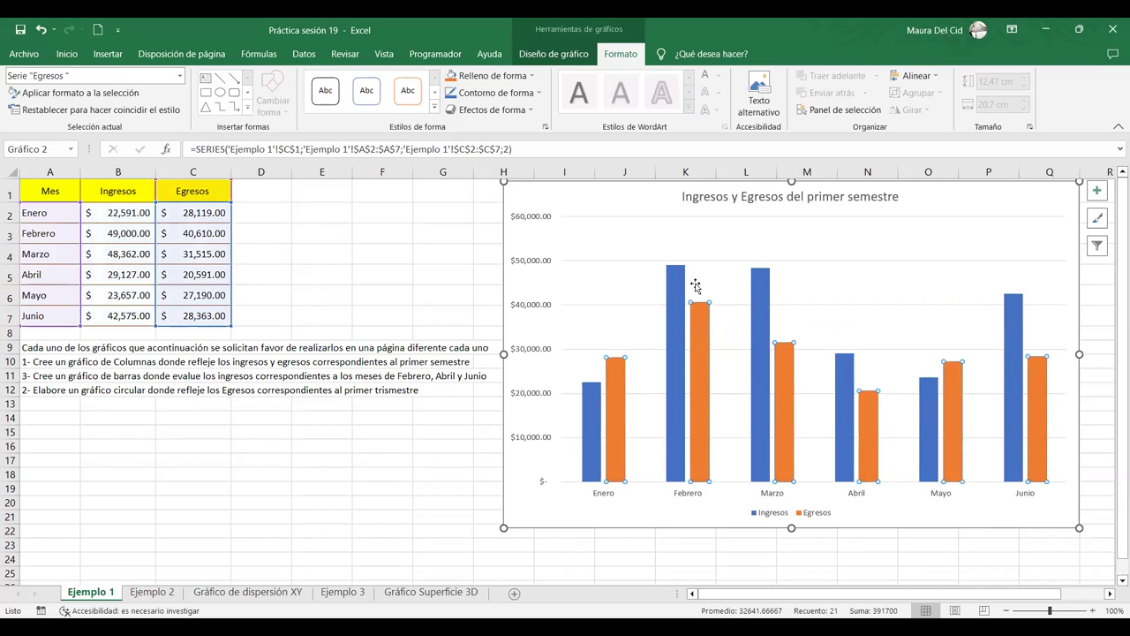
left_click(180, 78)
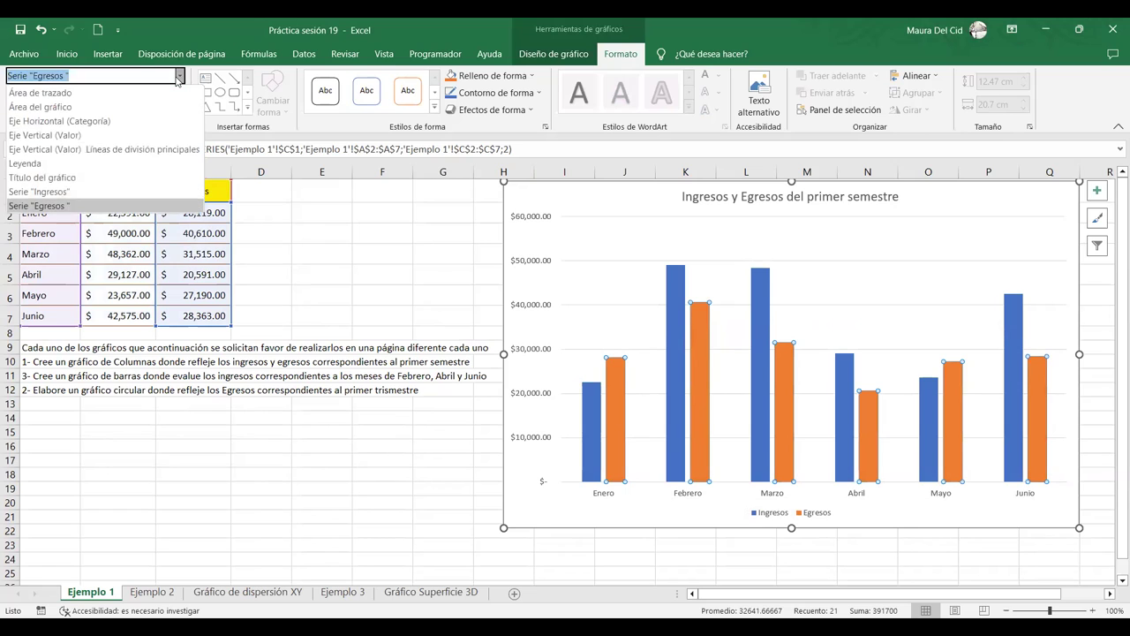
left_click(85, 121)
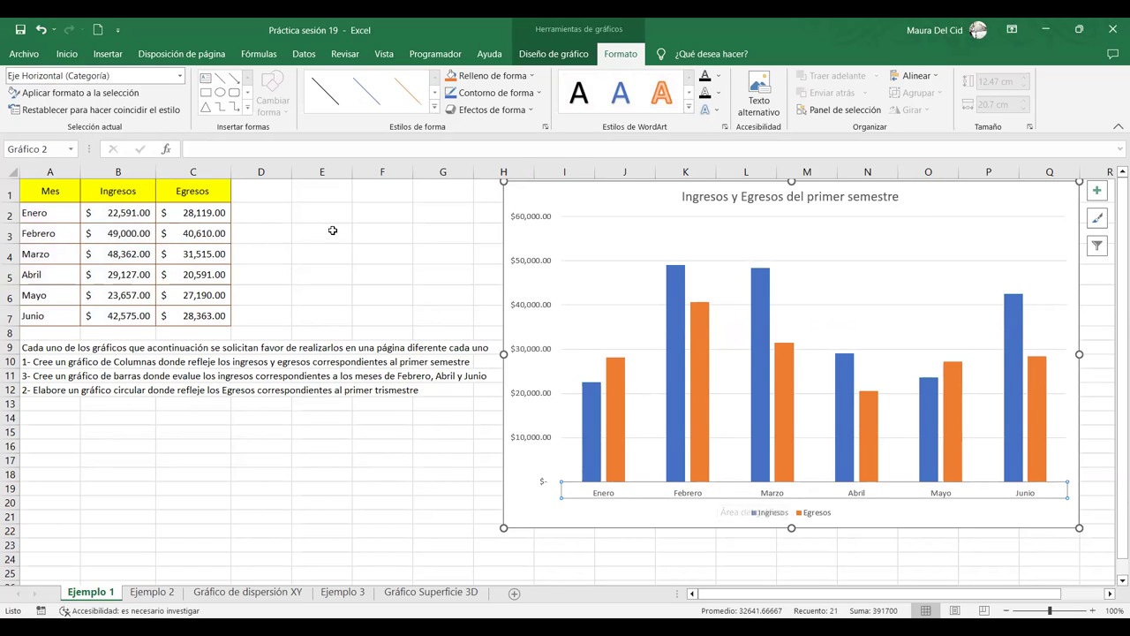
left_click(542, 192)
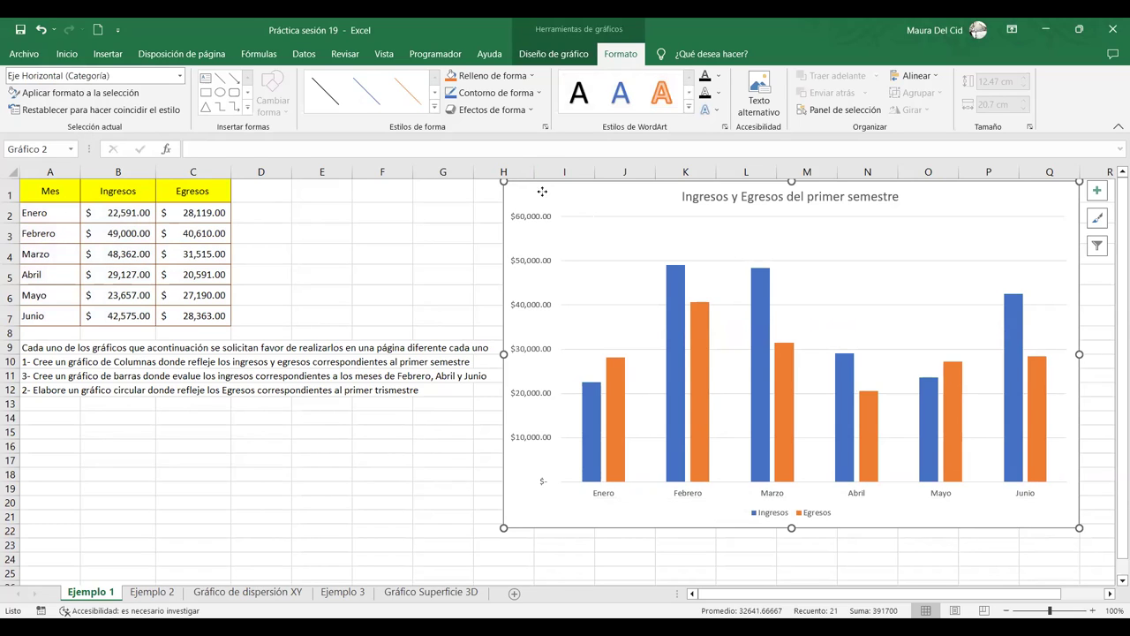
left_click(468, 461)
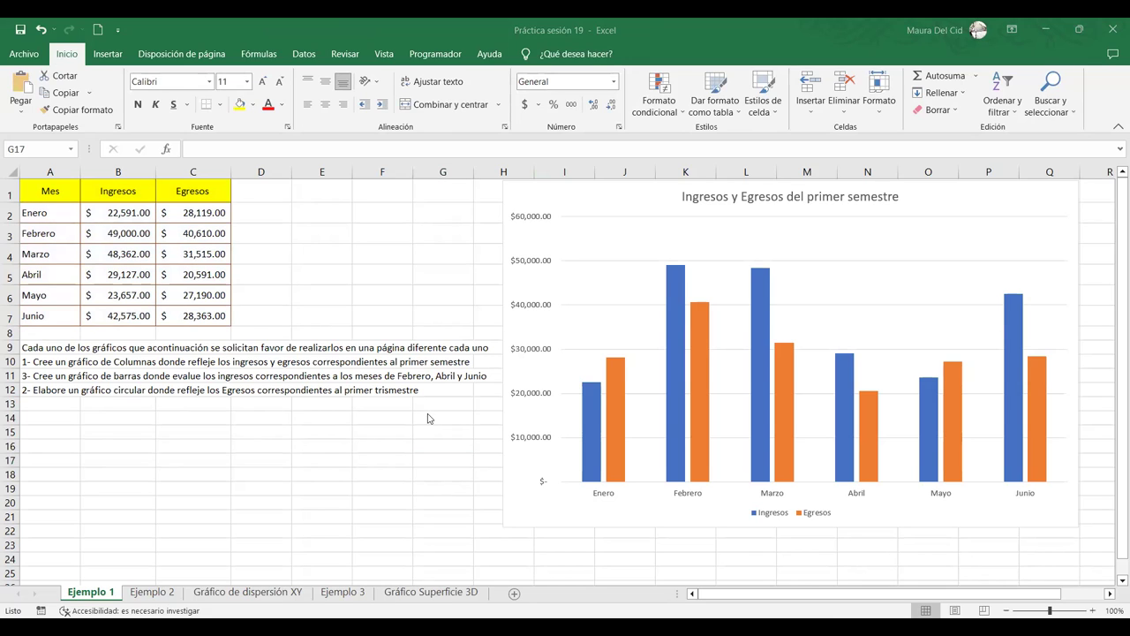
left_click(576, 195)
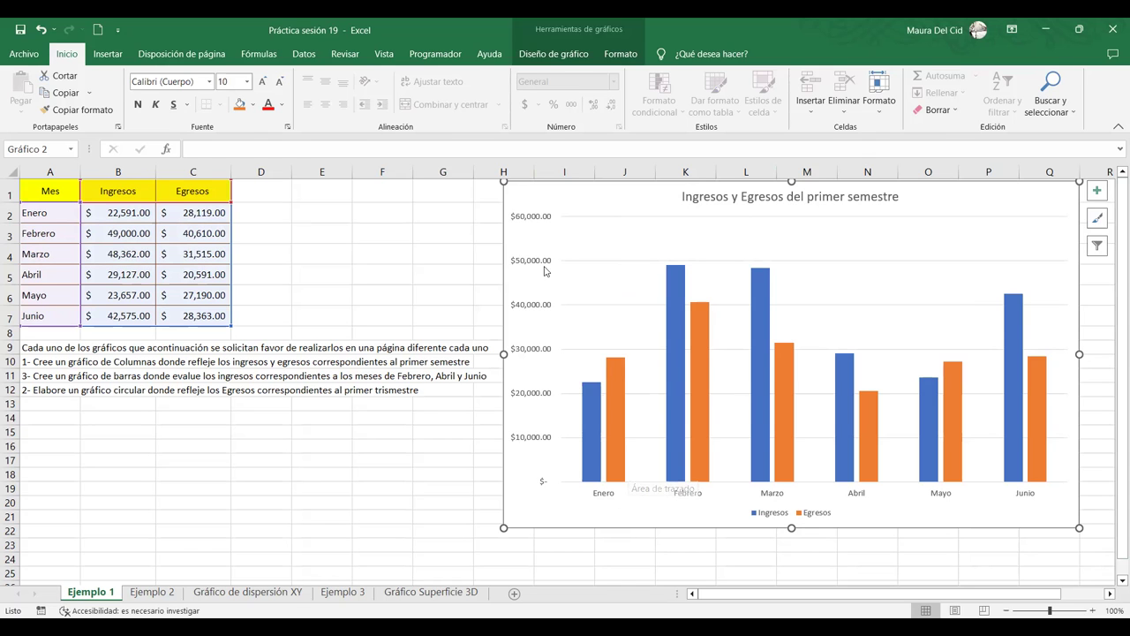
mouse_move(536, 190)
left_mouse_down()
mouse_move(245, 476)
mouse_move(101, 414)
mouse_move(613, 278)
mouse_move(553, 219)
mouse_move(545, 192)
left_mouse_up()
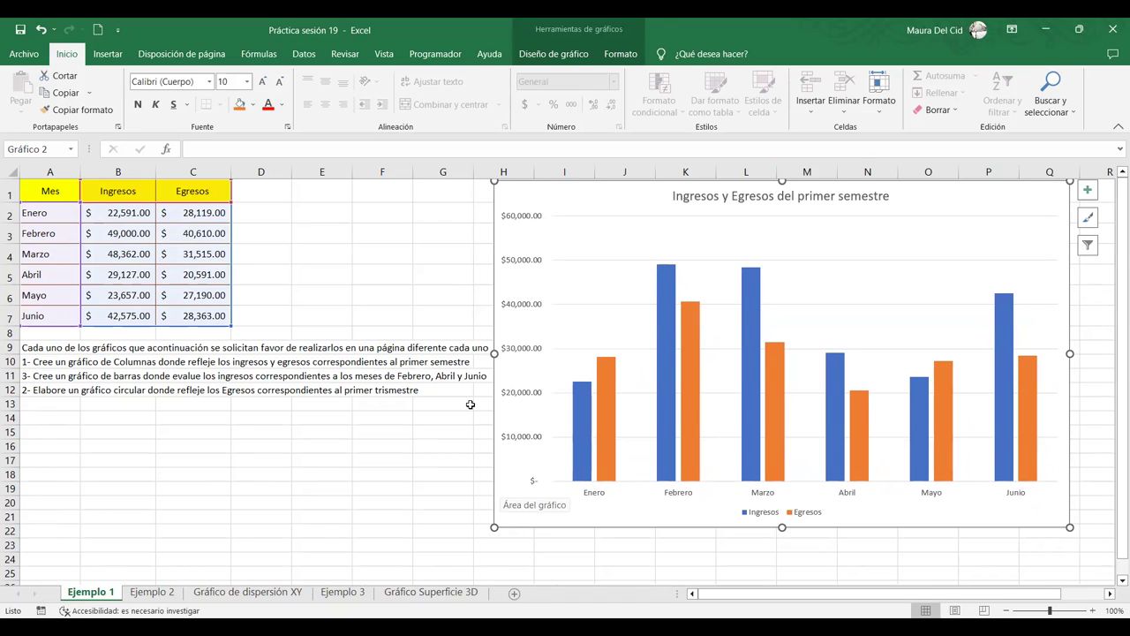
left_click(383, 488)
left_click_drag(542, 197, 551, 200)
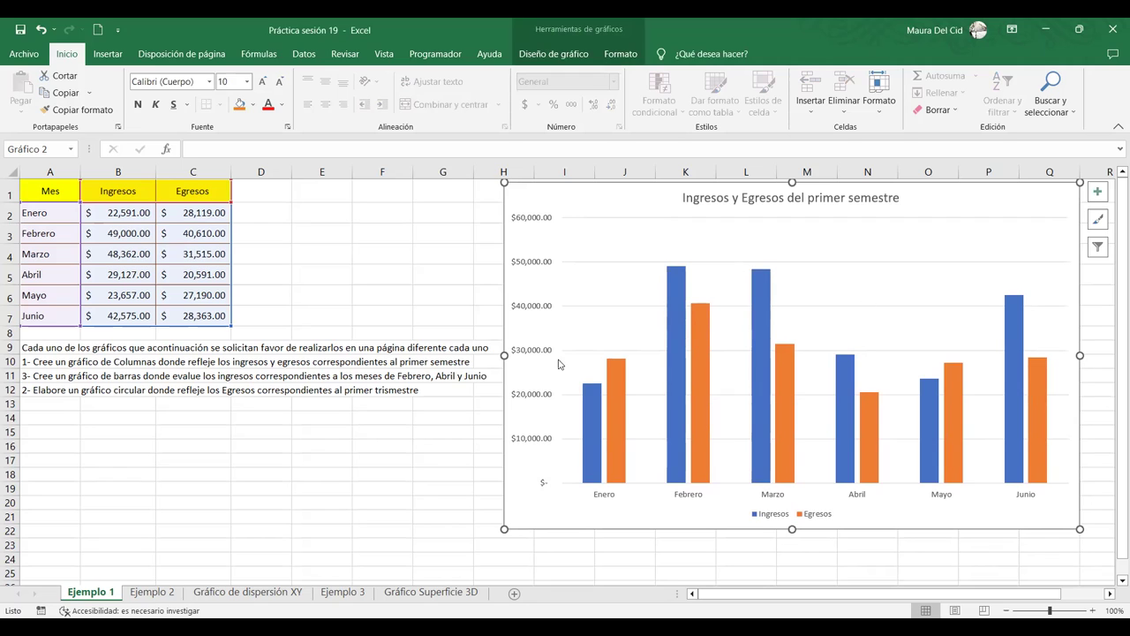
mouse_move(796, 443)
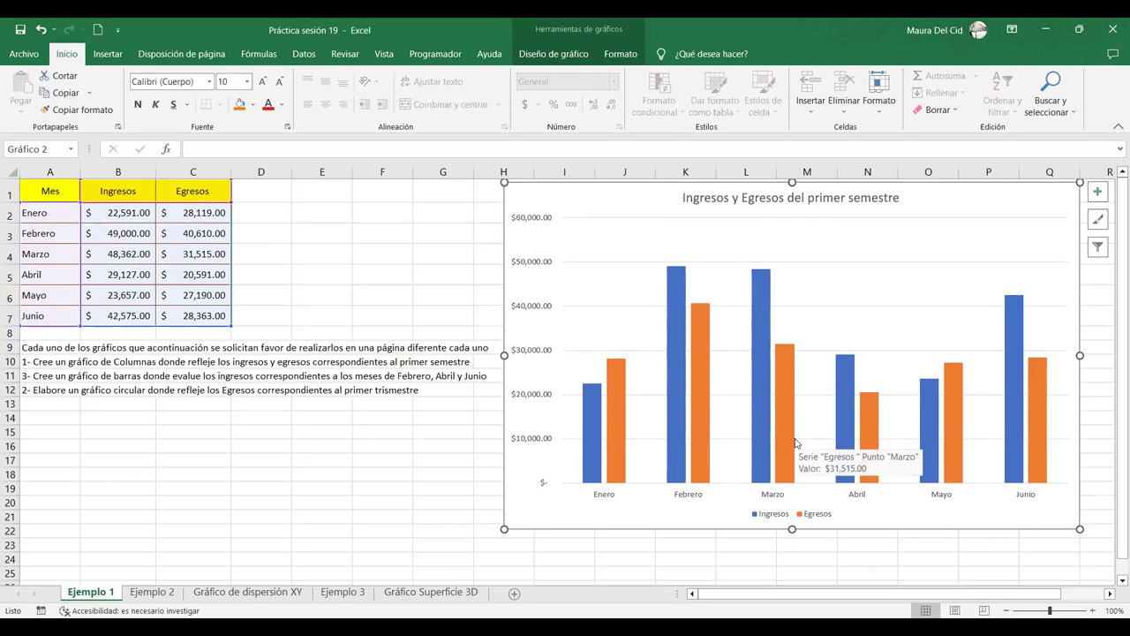
left_click(42, 376)
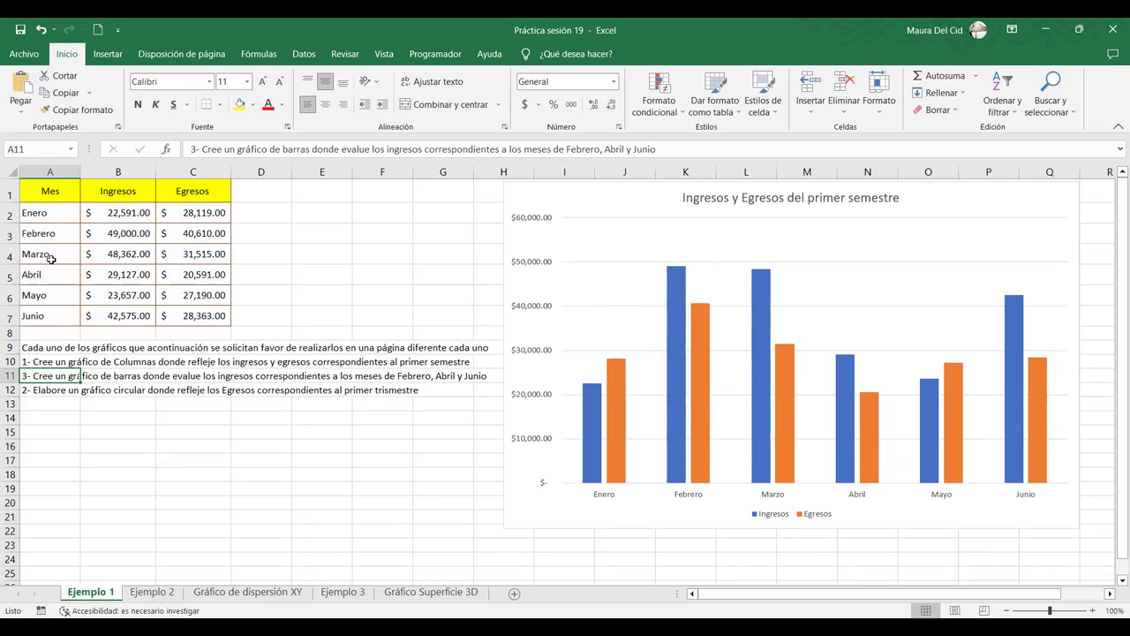
left_click_drag(44, 234, 133, 234)
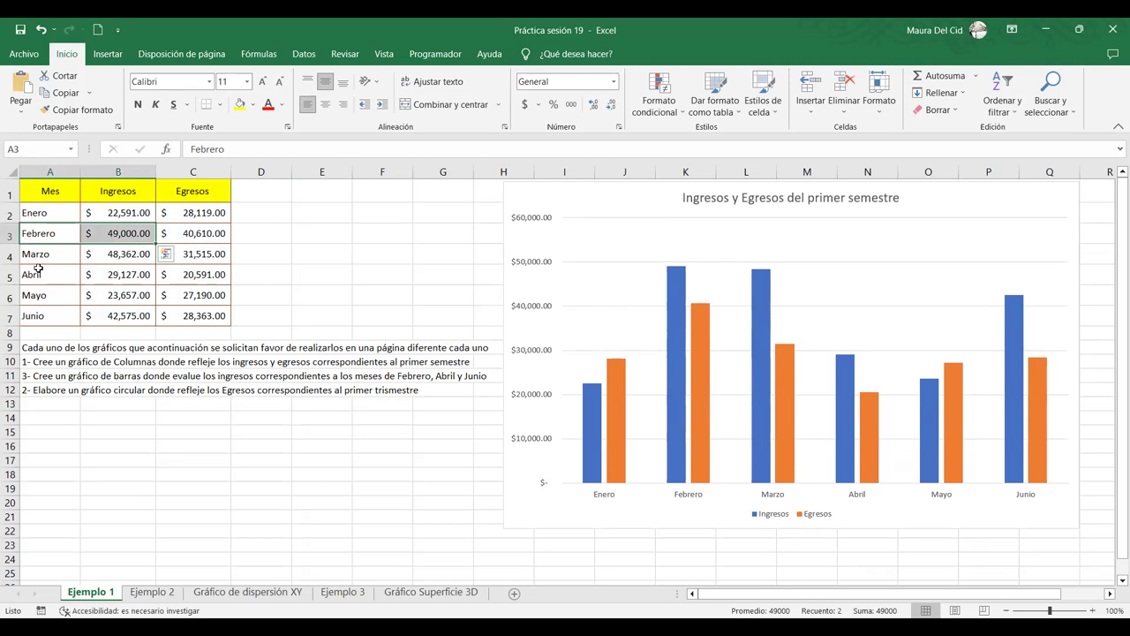
left_click_drag(40, 274, 124, 275)
left_click_drag(40, 316, 108, 320)
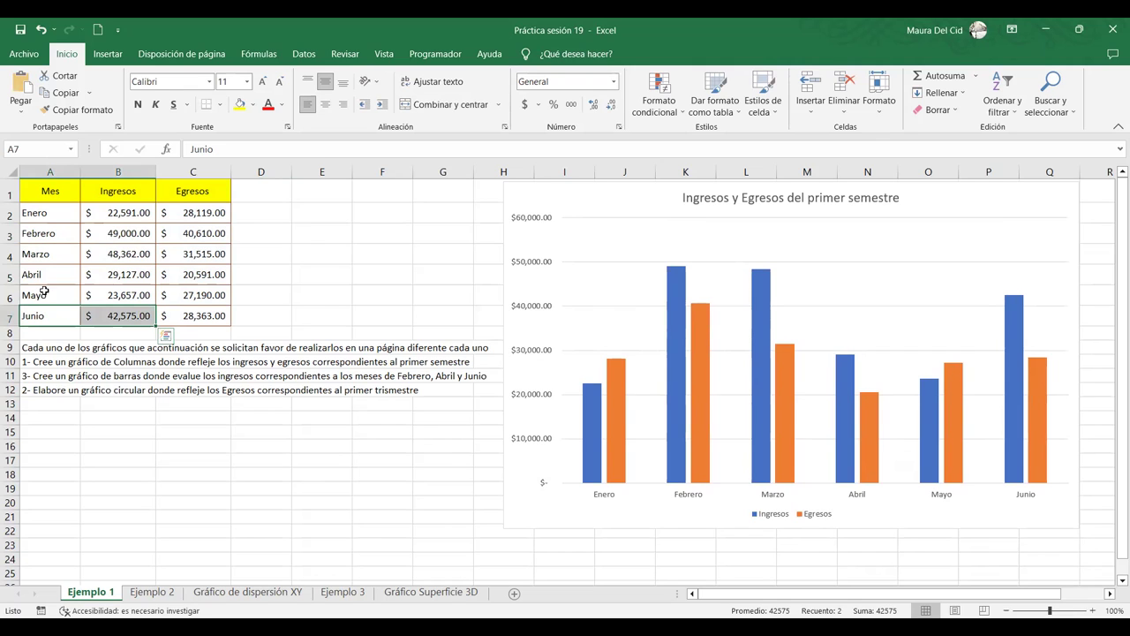
left_click(65, 214)
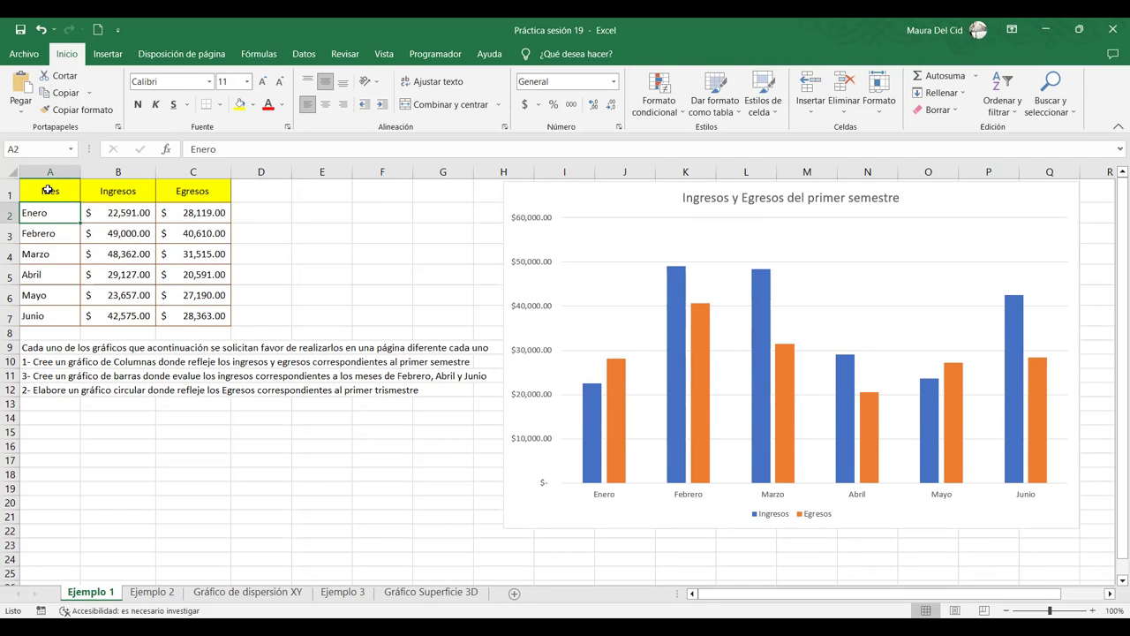
Select the Febrero, Abril and Junio months with their Ingresos values together: A3:B3, A5:B5 and A7:B7.
left_click_drag(49, 234, 109, 234)
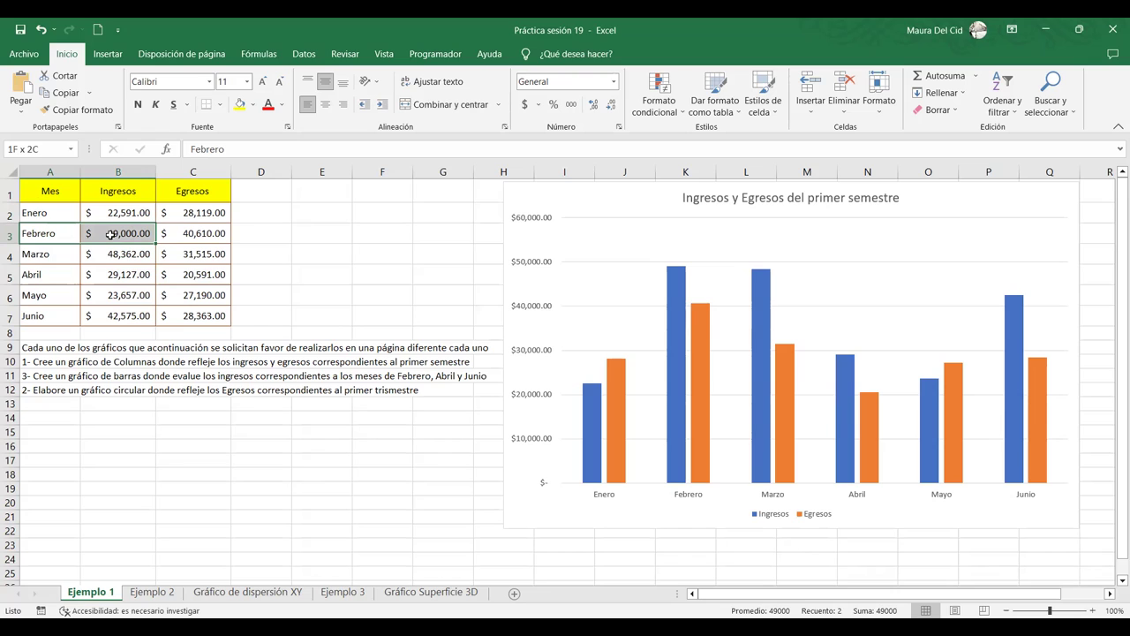
left_click_drag(109, 234, 109, 234)
left_click_drag(44, 274, 107, 274)
left_click_drag(34, 315, 98, 320)
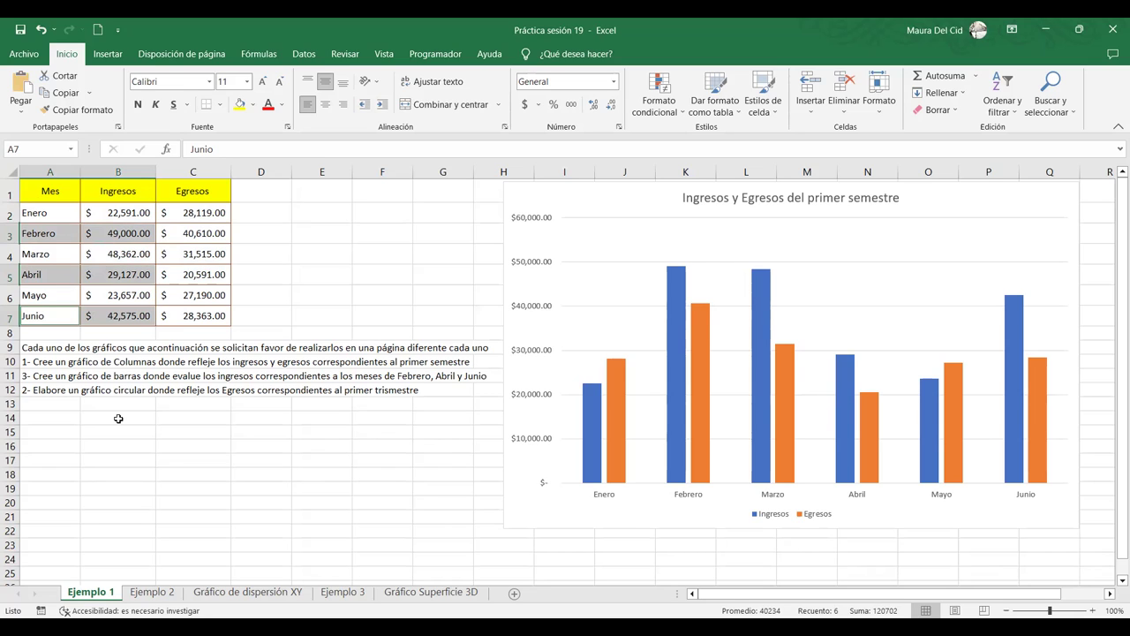
Insert a 2-D clustered bar chart from the selected months and incomes, placing it over the empty cells beside the table.
left_click(116, 58)
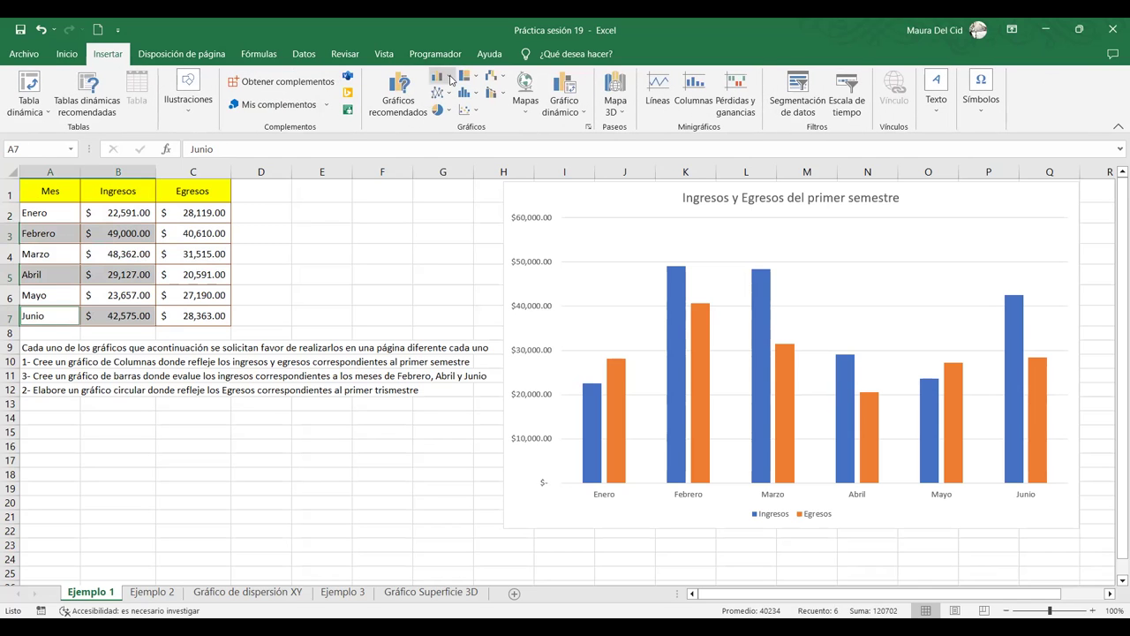
left_click(439, 75)
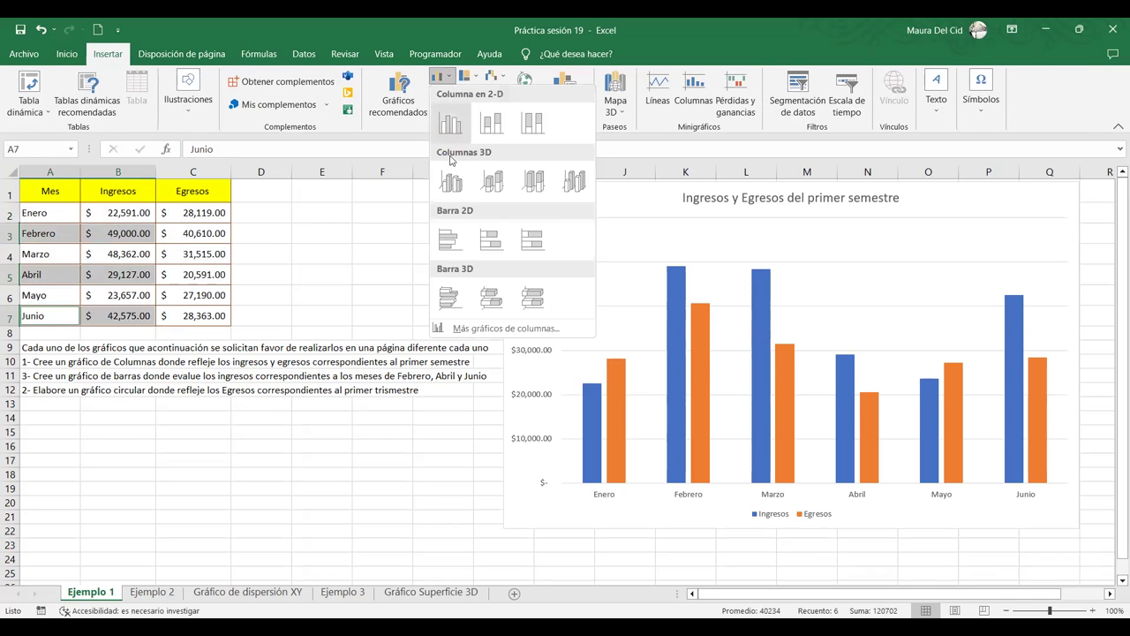
left_click(446, 240)
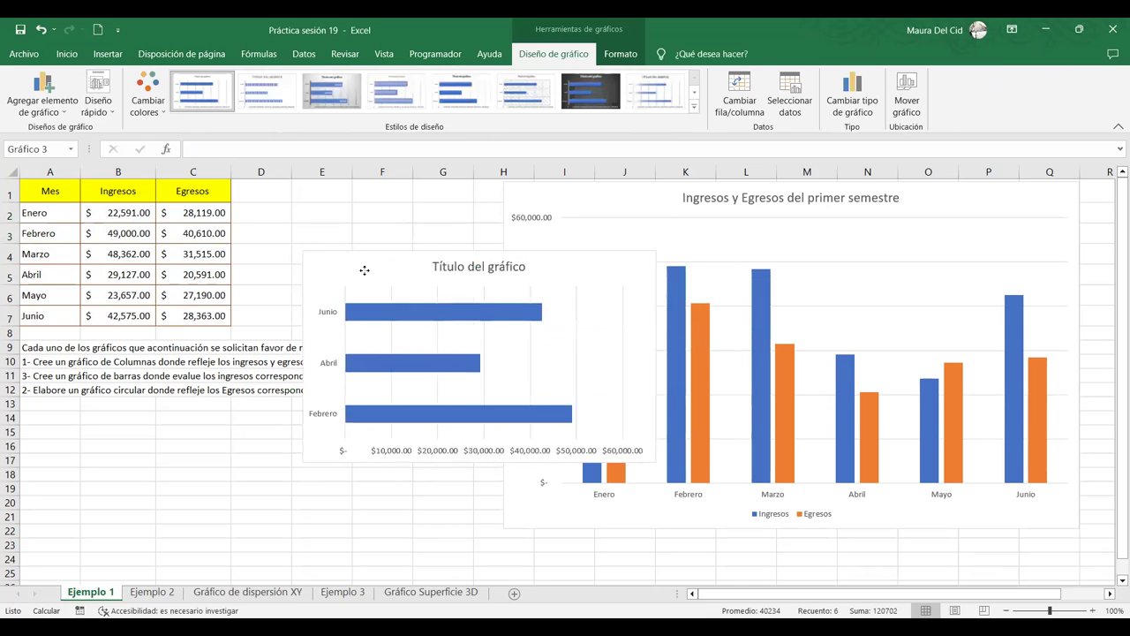
left_click_drag(363, 269, 393, 257)
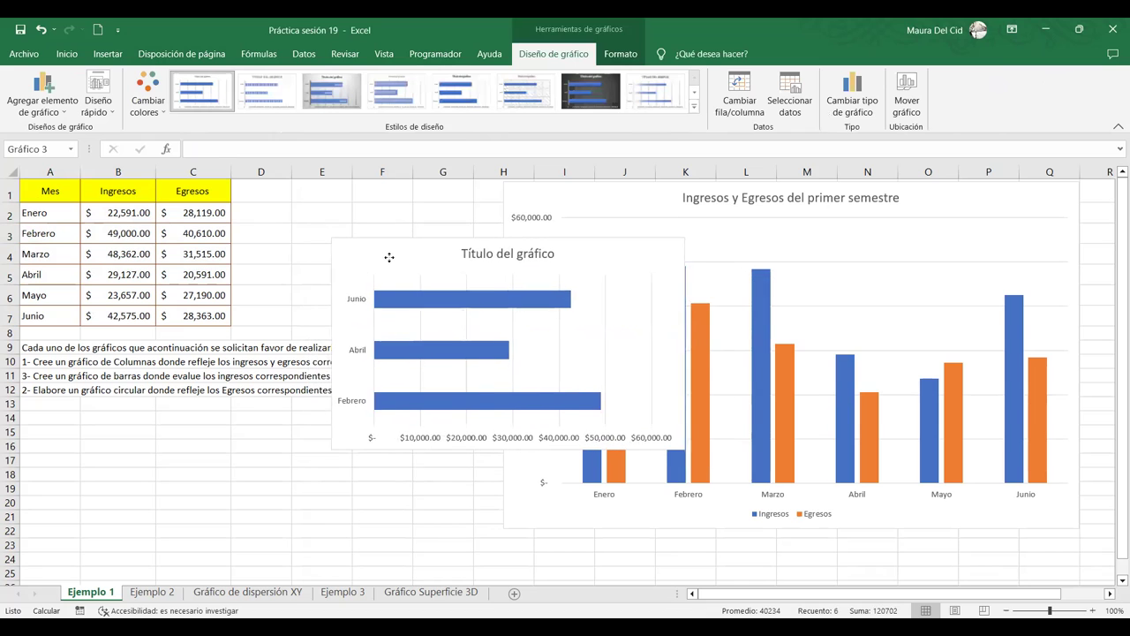
Reselect Febrero, Abril and Junio with their Ingresos values in A3:B3, A5:B5 and A7:B7, and return to the bar chart.
left_click(135, 227)
left_click_drag(56, 232, 117, 233)
left_click_drag(47, 273, 110, 275, "ctrl")
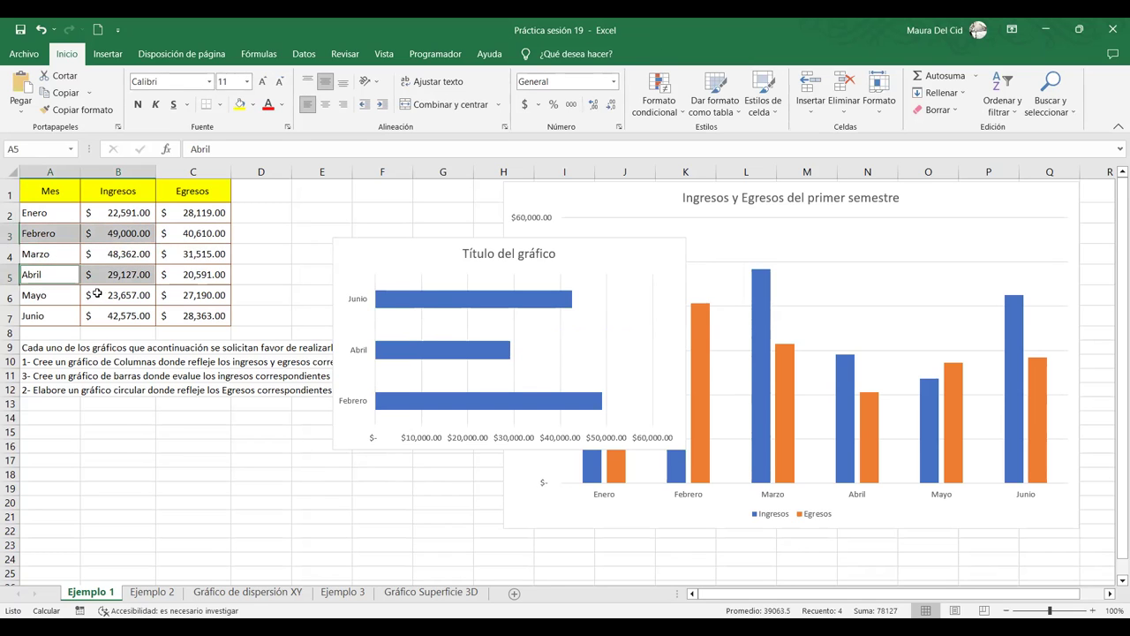
left_click_drag(62, 313, 111, 319, "ctrl")
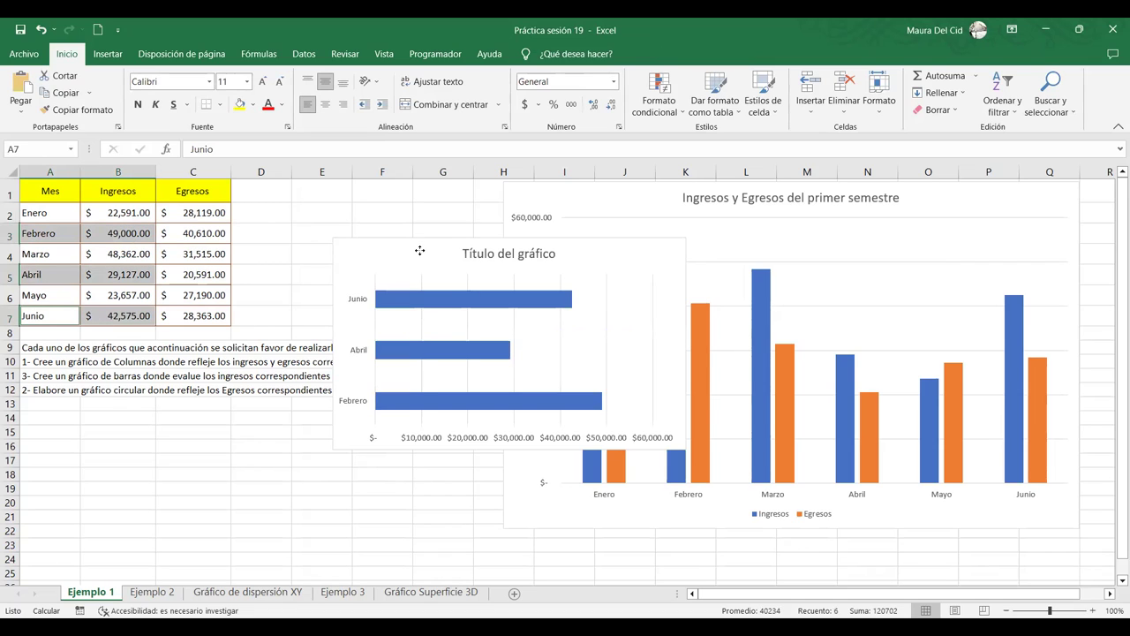
left_click(420, 253)
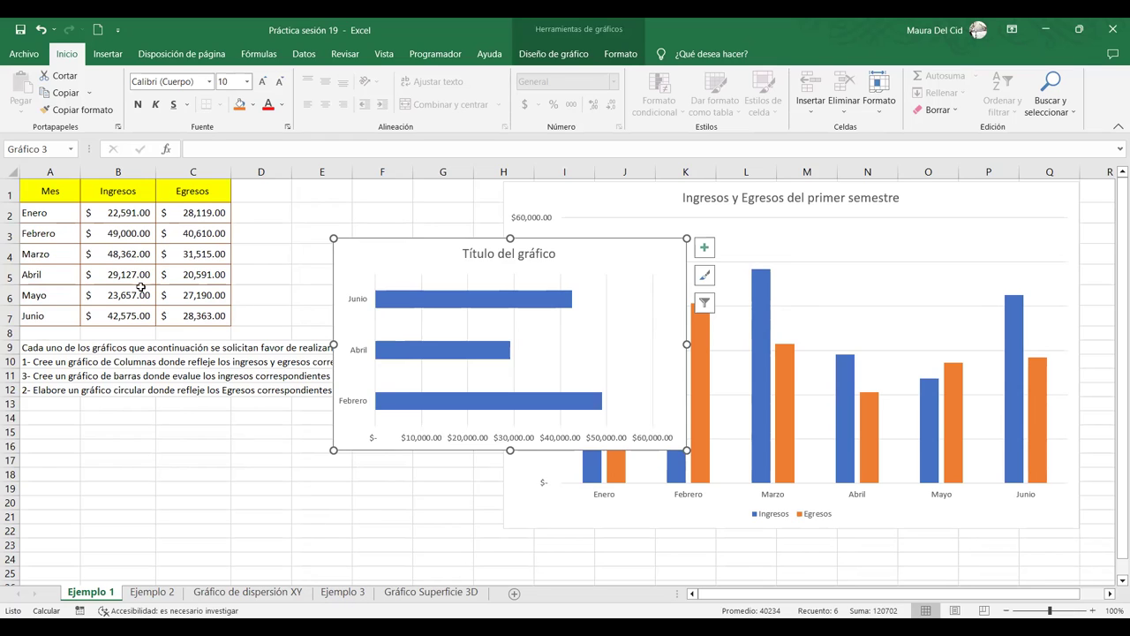
left_click(53, 191)
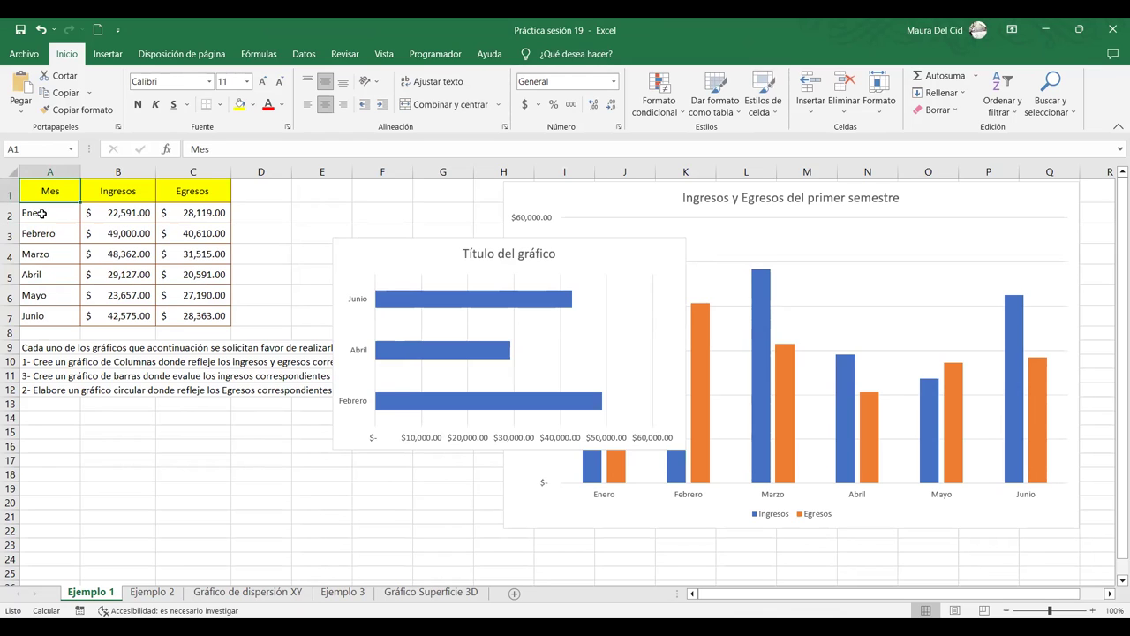
left_click_drag(23, 212, 115, 213)
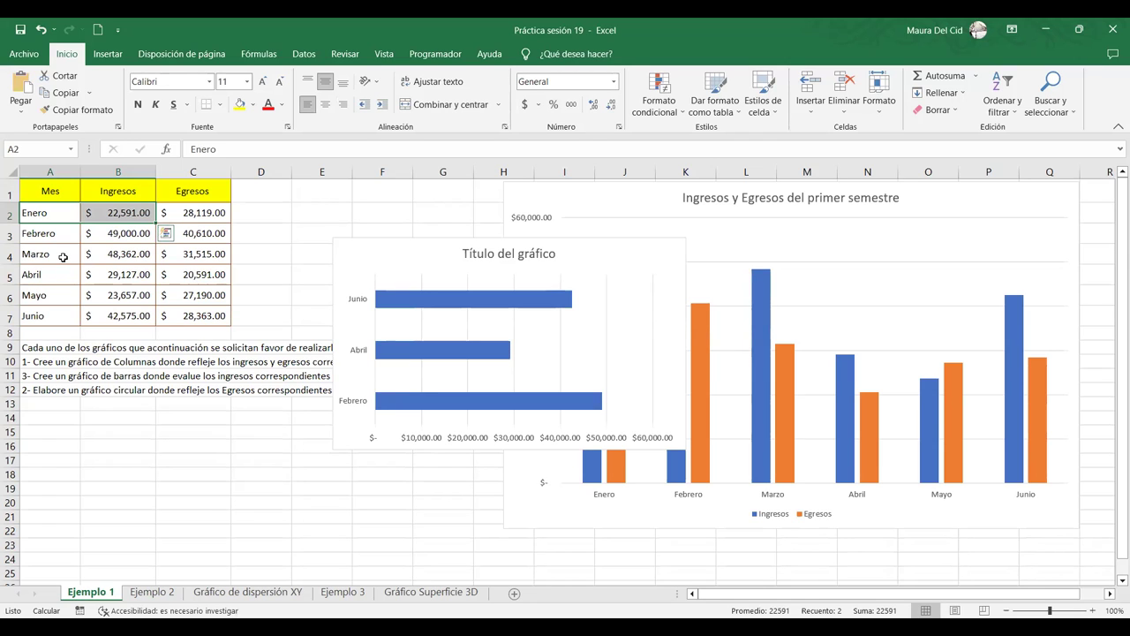
key("ctrl+q")
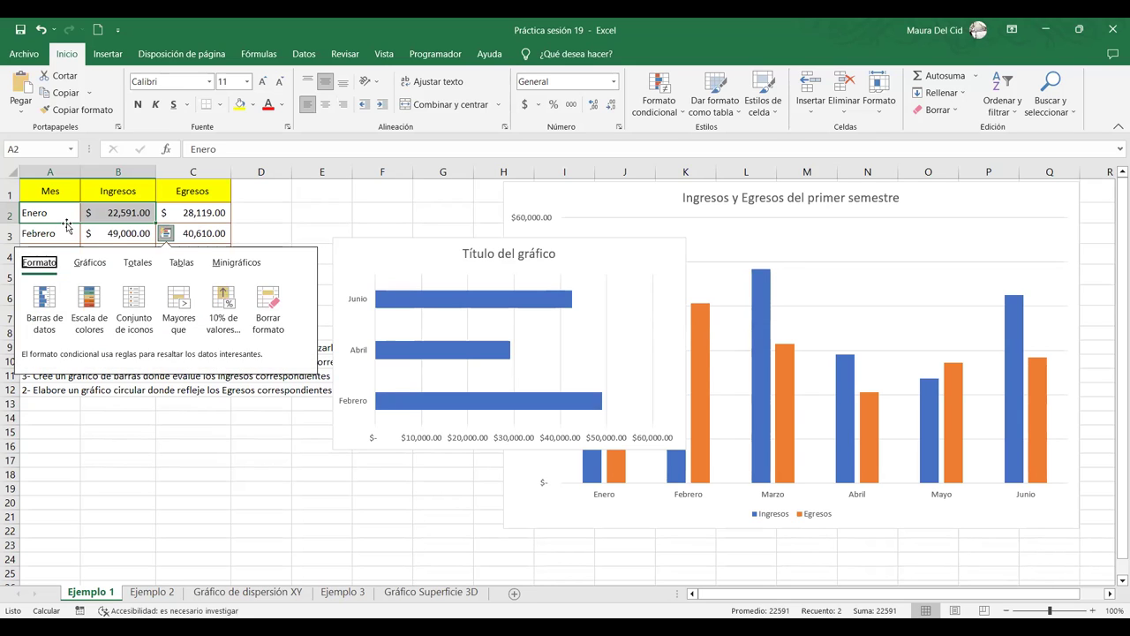
left_click(67, 226)
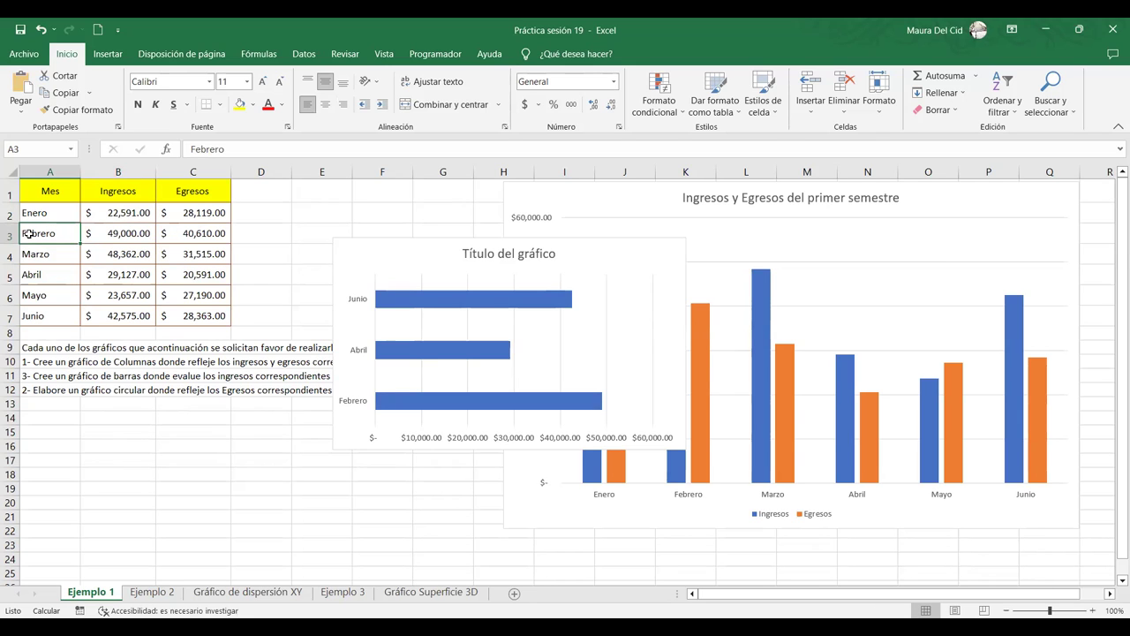
Repeat the multiple selection of the bar chart's source ranges A3:B3, A5:B5 and A7:B7.
key("shift+Right")
left_click_drag(50, 235, 108, 234)
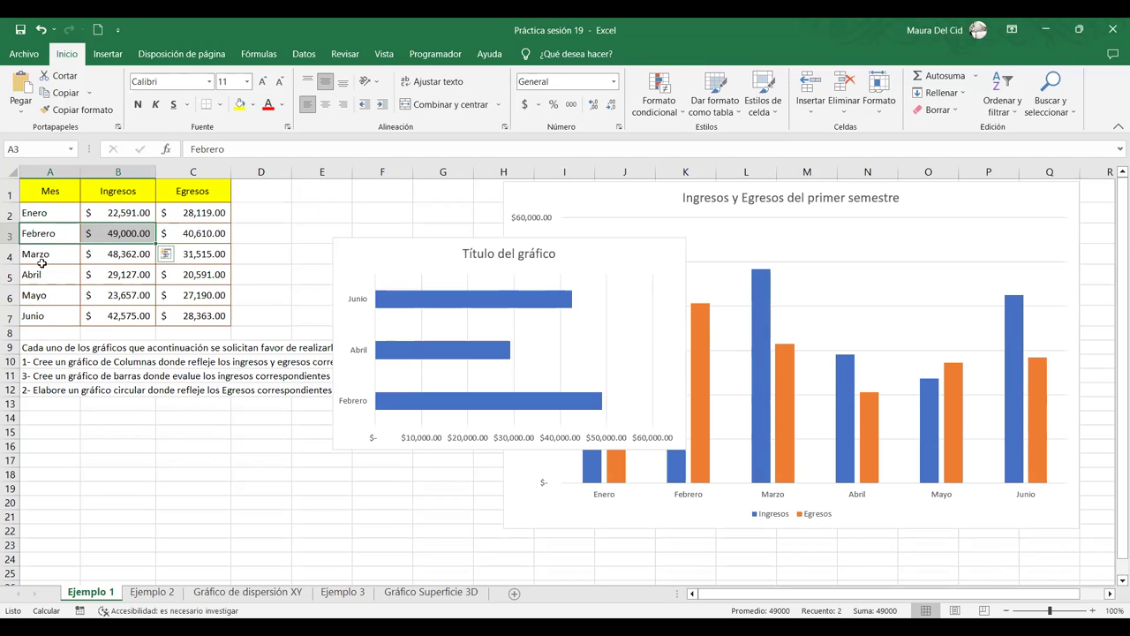
left_click_drag(32, 275, 111, 276)
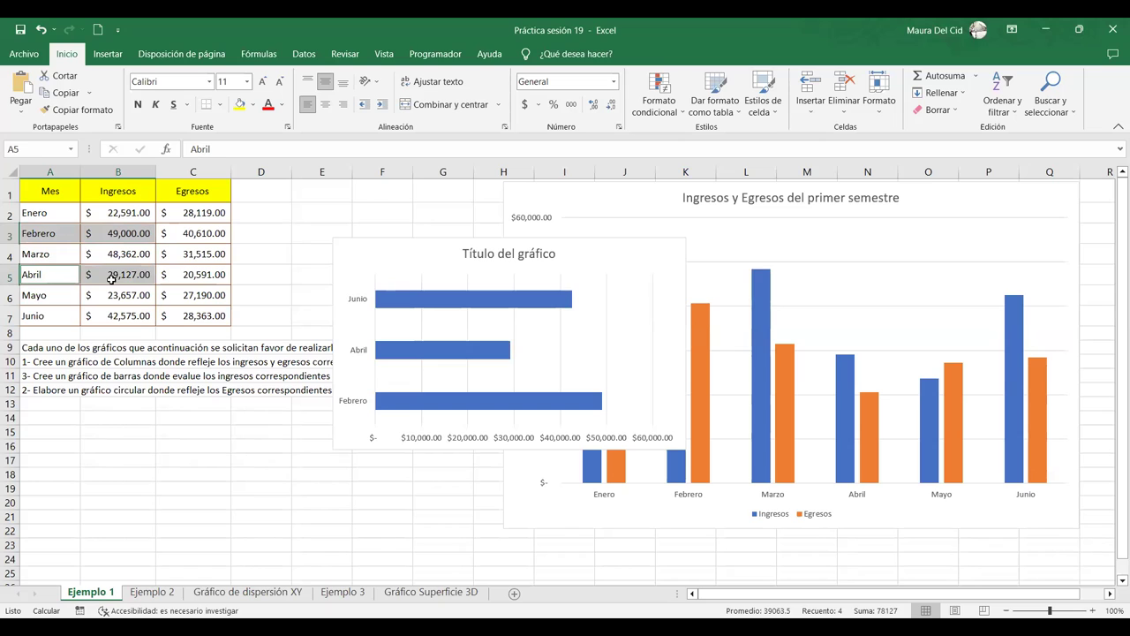
left_click(32, 314, "ctrl")
left_click_drag(31, 314, 99, 315)
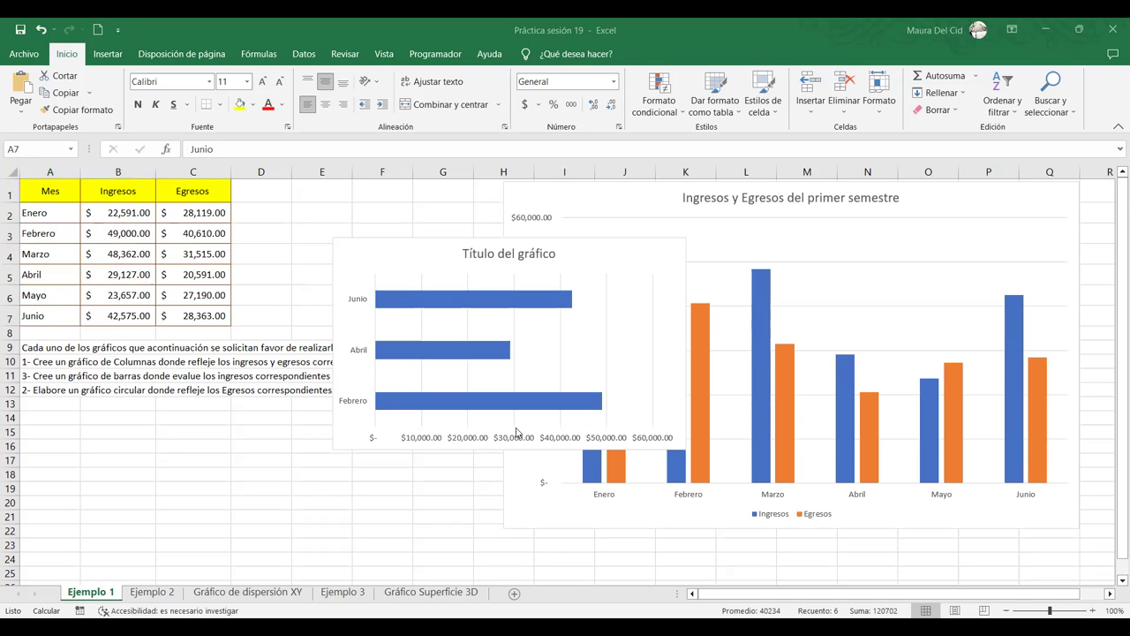
Examine the available column and bar chart types, including Barras agrupadas under Barra 2D, with the bar chart selected.
left_click(381, 245)
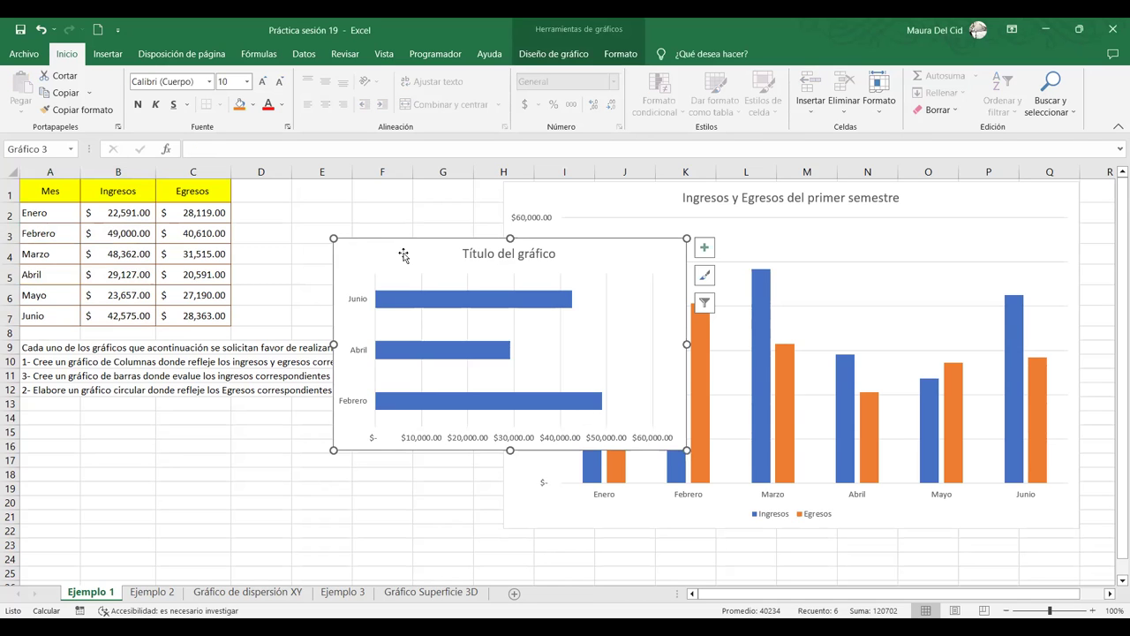
left_click_drag(386, 252, 298, 285)
left_click(108, 54)
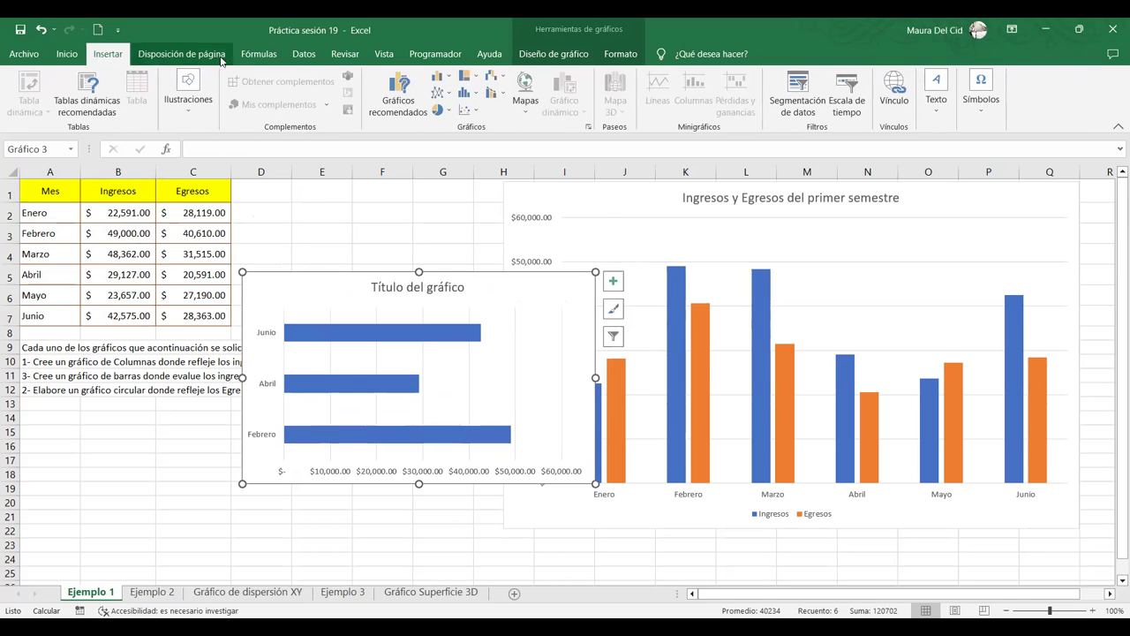
left_click(439, 76)
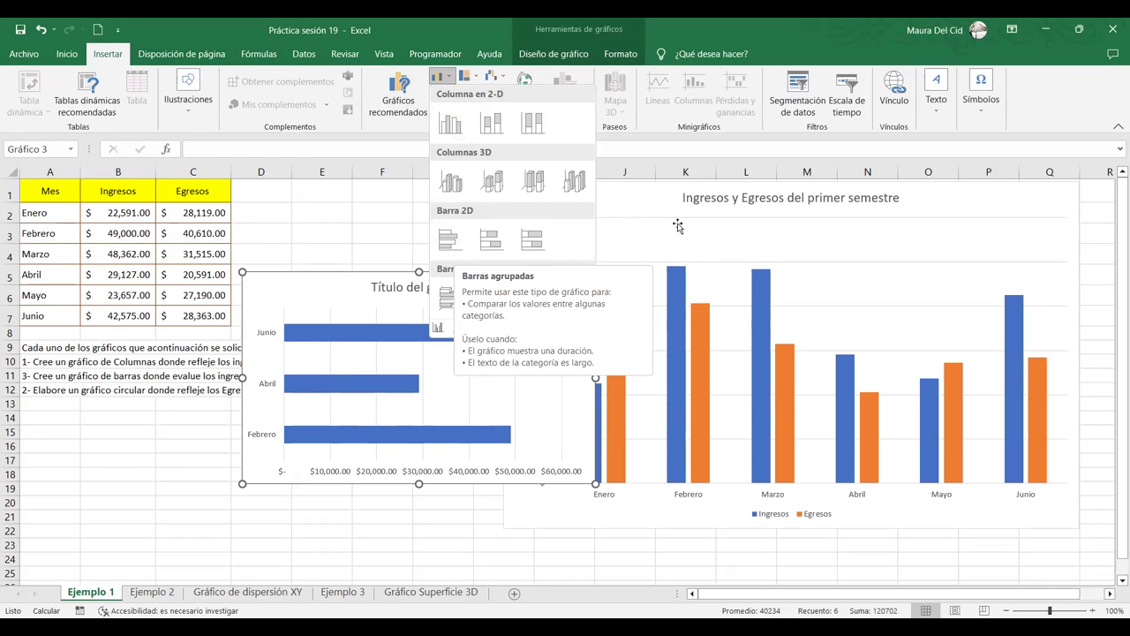
left_click(664, 201)
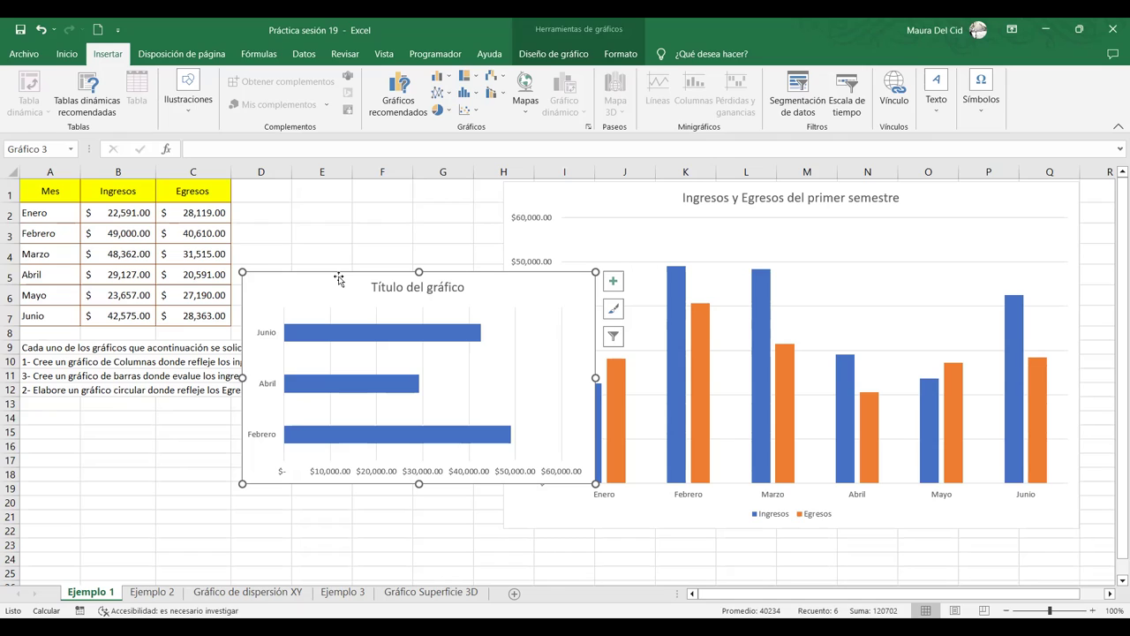
Review the chart types offered for changing the bar chart and keep Barras agrupadas.
left_click_drag(318, 296, 249, 280)
left_click(291, 305)
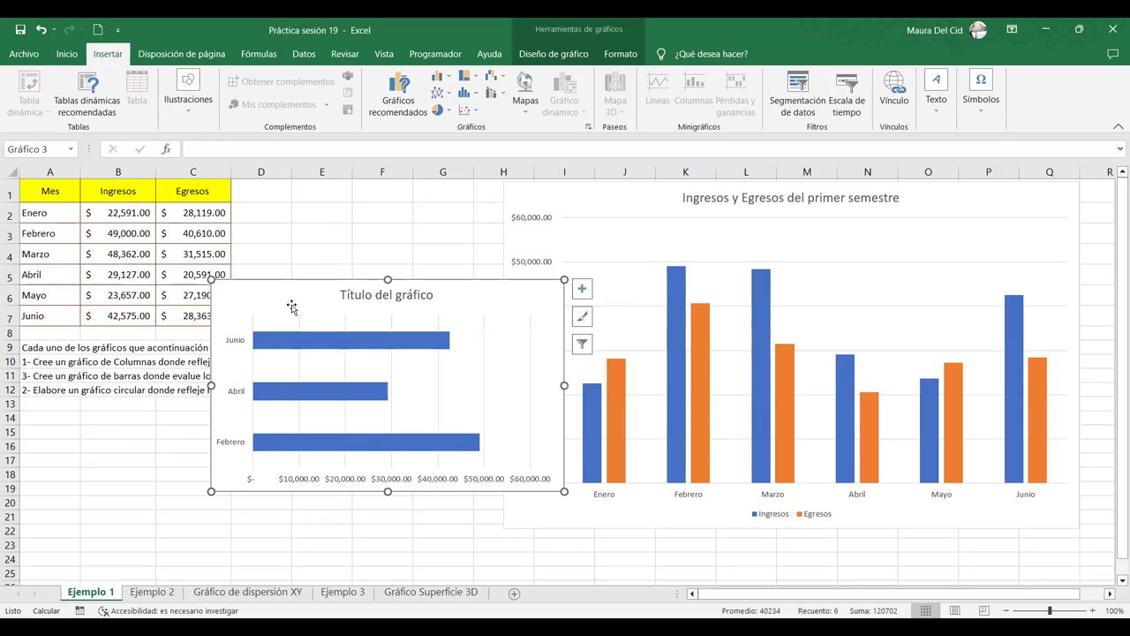
left_click(547, 54)
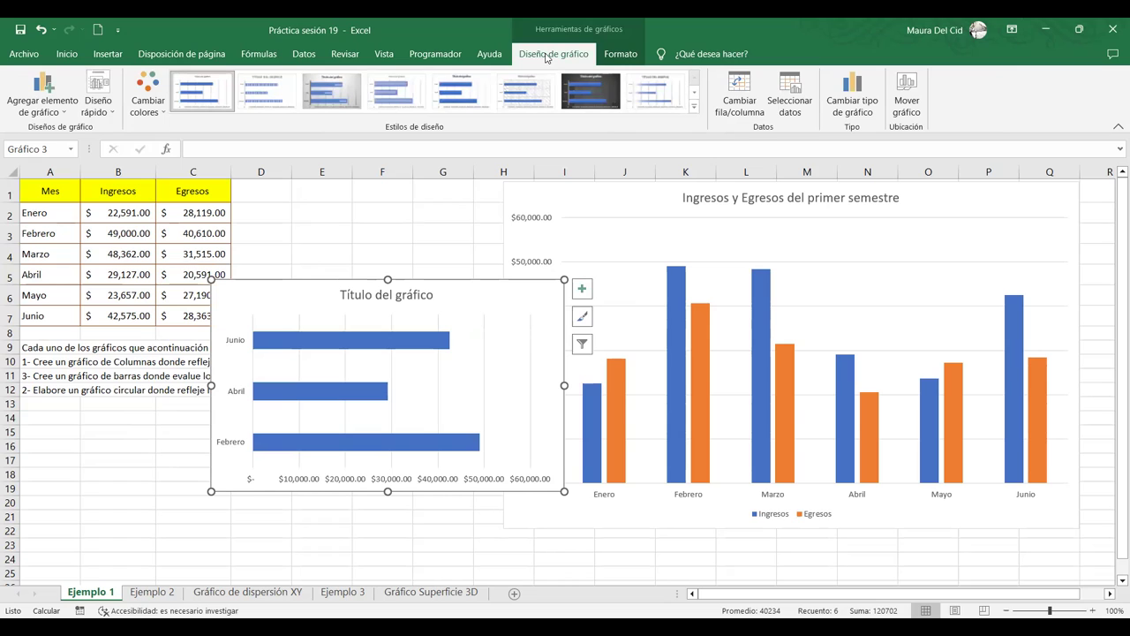
left_click(846, 107)
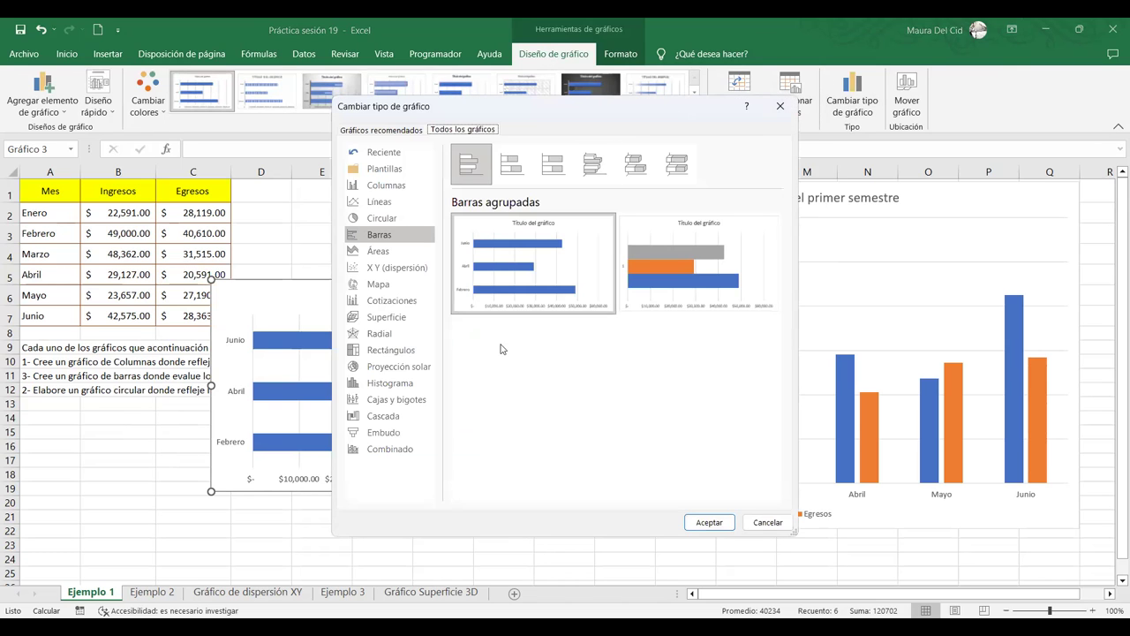
left_click(695, 523)
Move the bar chart to the blank cells below the instructions, starting at about row 20.
mouse_move(465, 298)
left_mouse_down()
mouse_move(407, 236)
mouse_move(483, 229)
mouse_move(493, 284)
left_mouse_up()
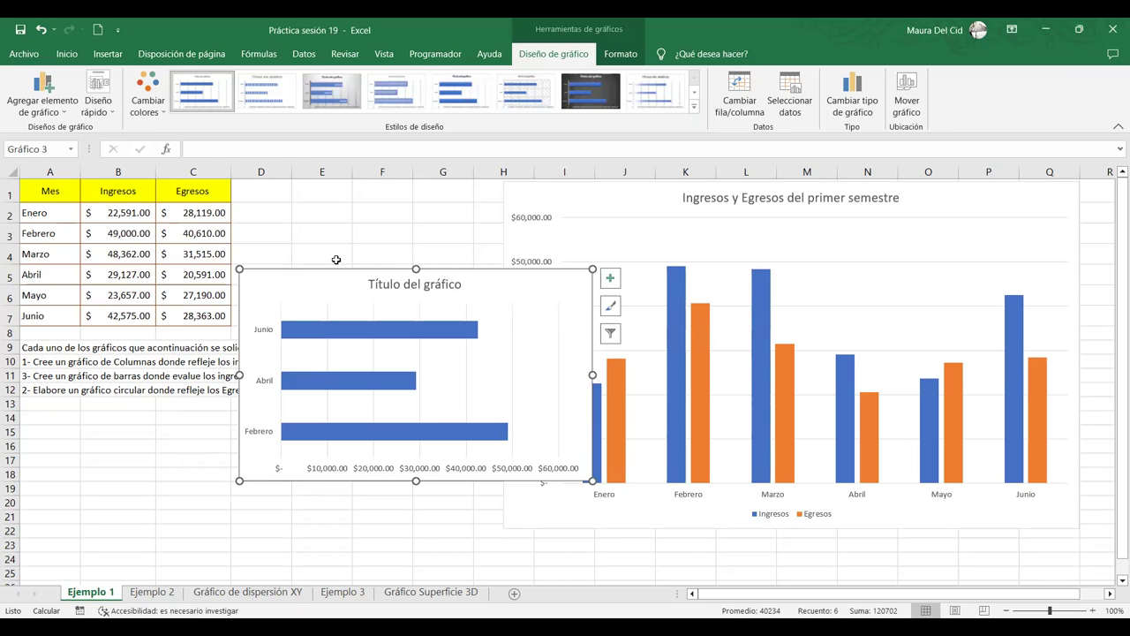
left_click_drag(333, 276, 514, 379)
scroll(513, 378, "down", 4)
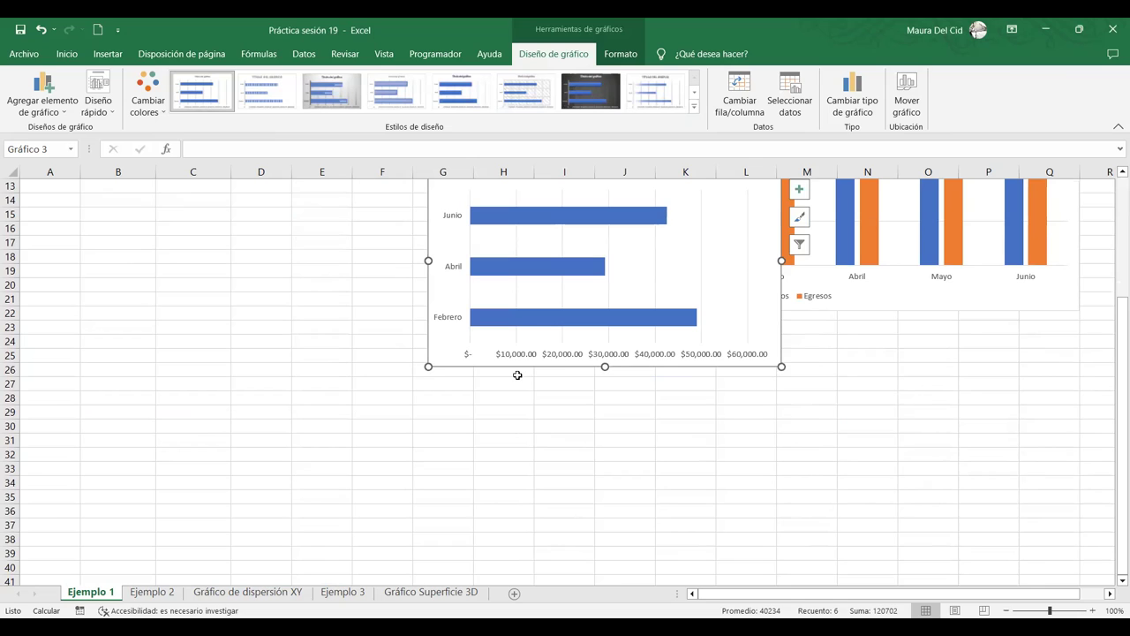
left_click(615, 316)
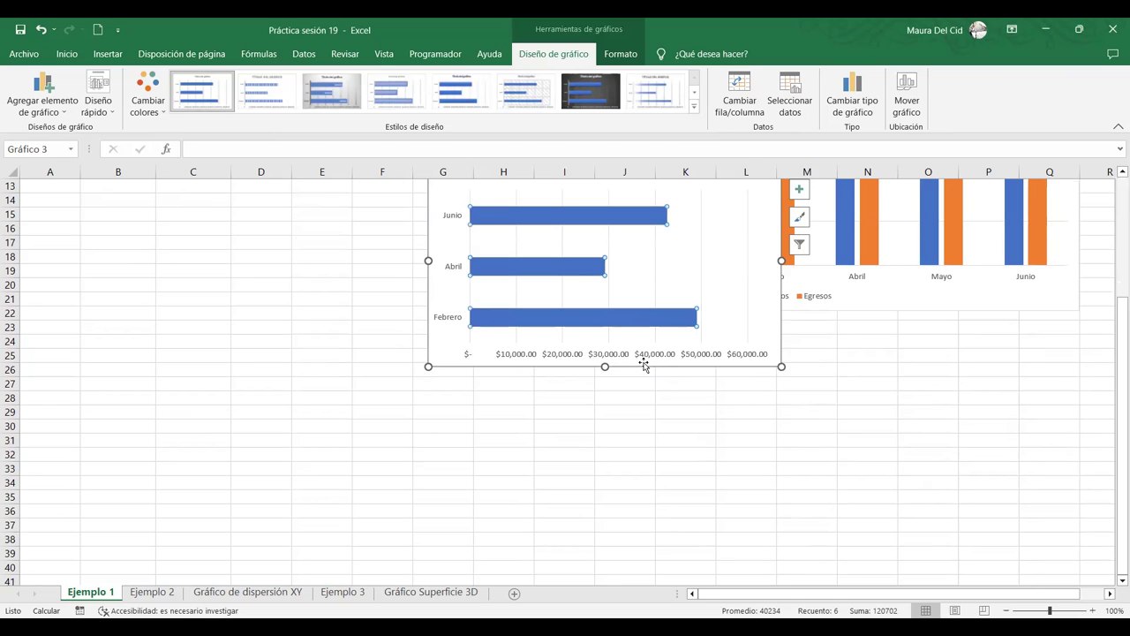
left_click_drag(757, 345, 465, 452)
scroll(744, 370, "up", 4)
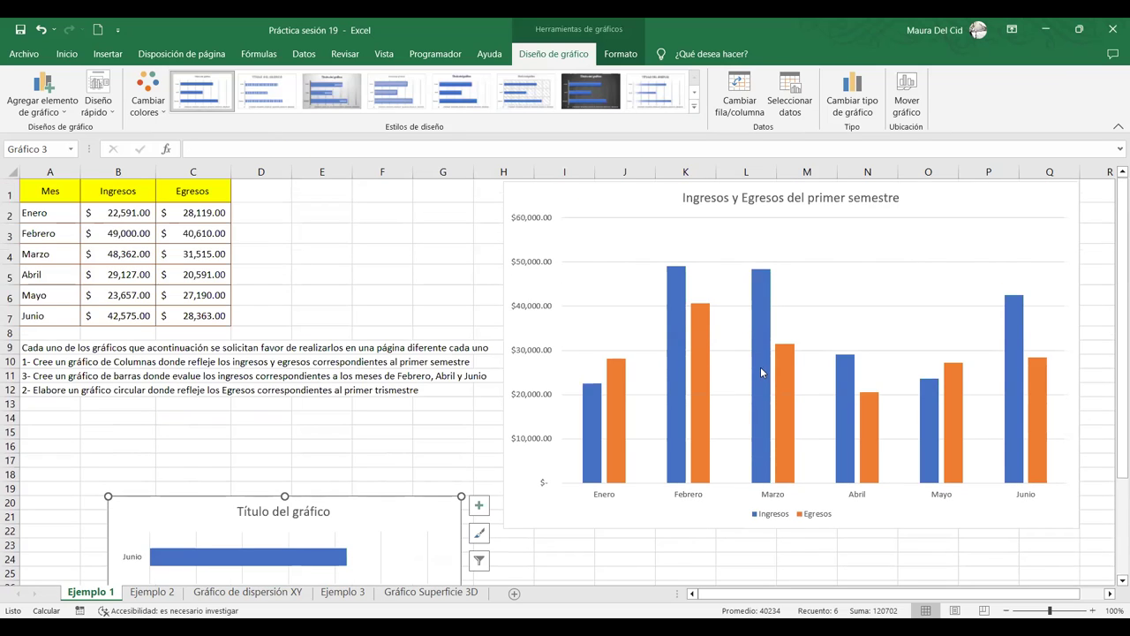
Shrink the column chart to about I1:O13 and place the bar chart directly beneath it, widened to about 15 cm to match.
left_click_drag(1080, 528, 929, 398)
left_click_drag(832, 398, 858, 395)
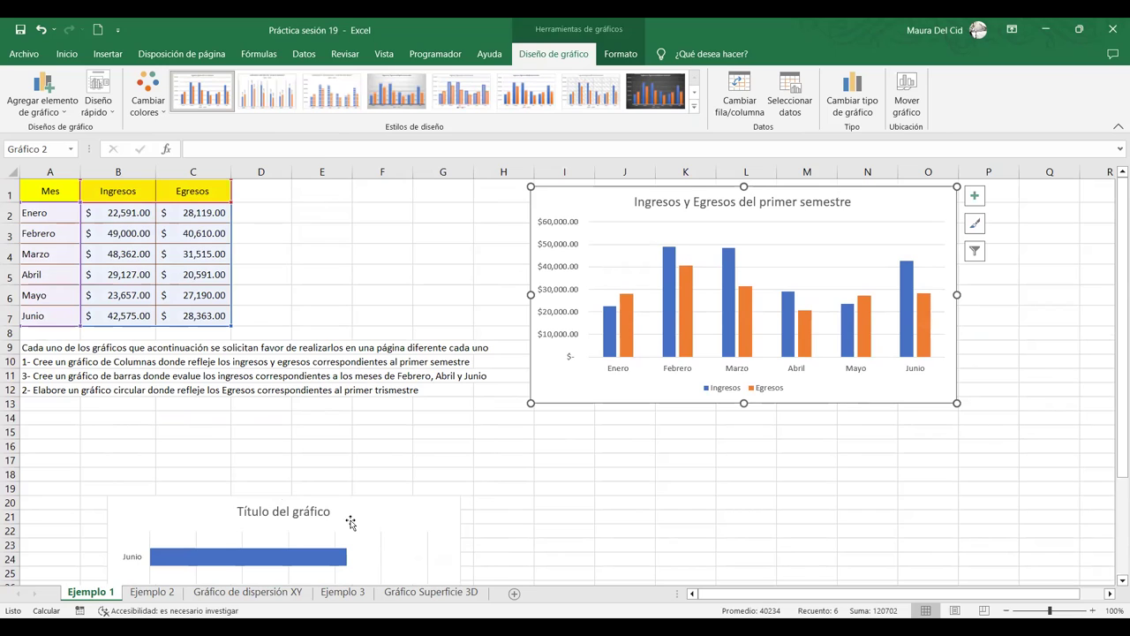
left_click_drag(347, 526, 776, 430)
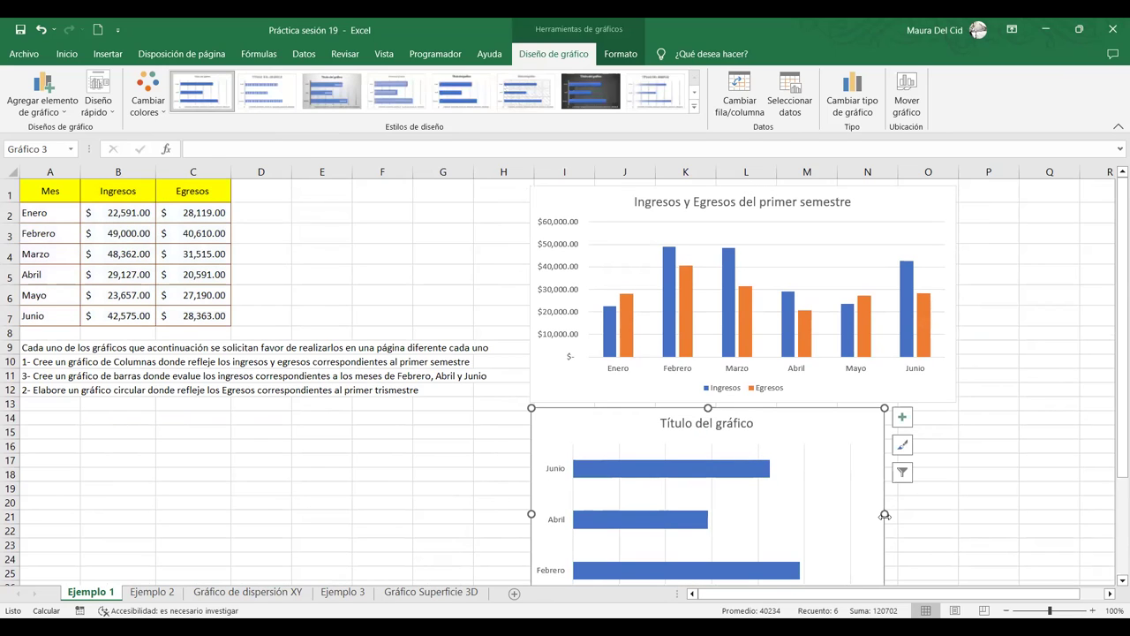
left_click_drag(884, 513, 956, 519)
scroll(955, 520, "down", 2)
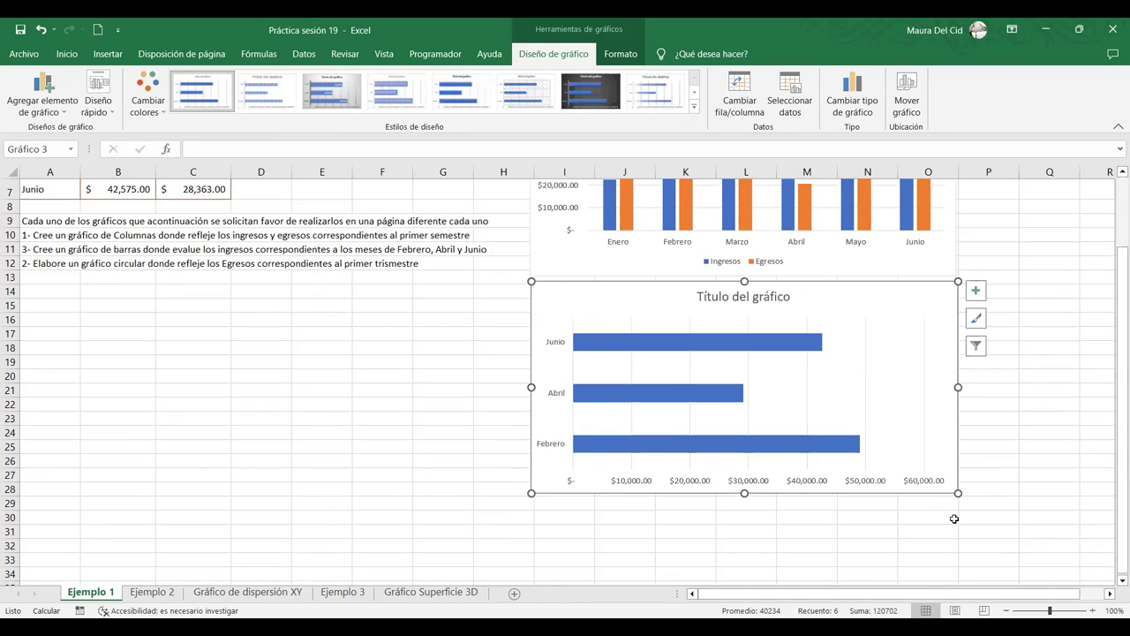
scroll(955, 519, "up", 1)
scroll(938, 489, "up", 1)
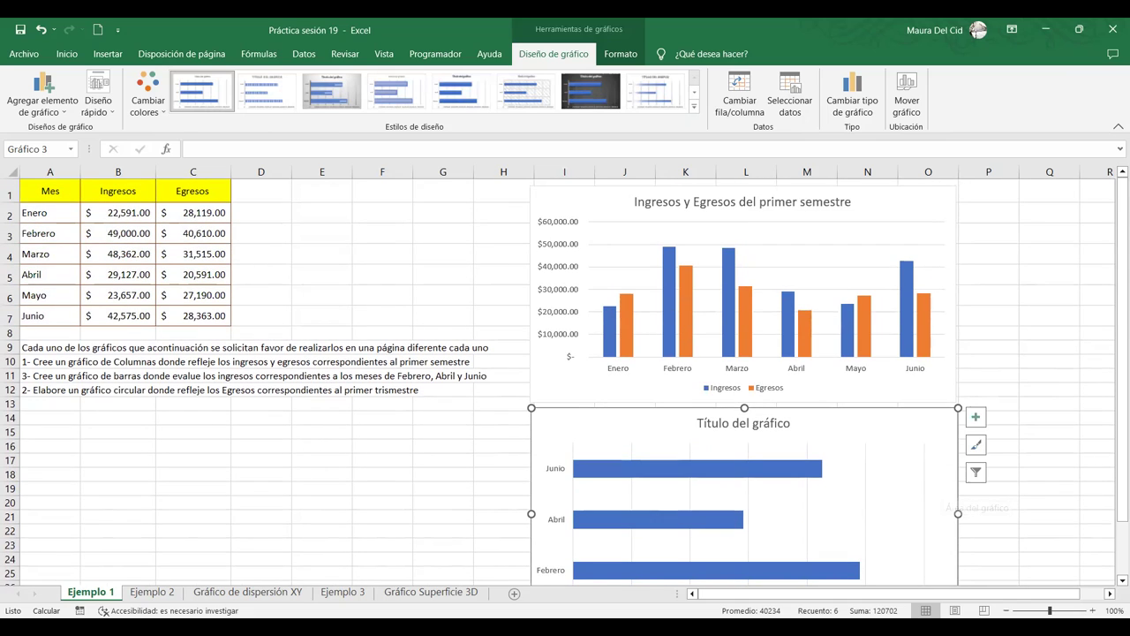
Replace the placeholder title of the February, April and June bar chart with INGRESOS.
scroll(927, 432, "down", 3)
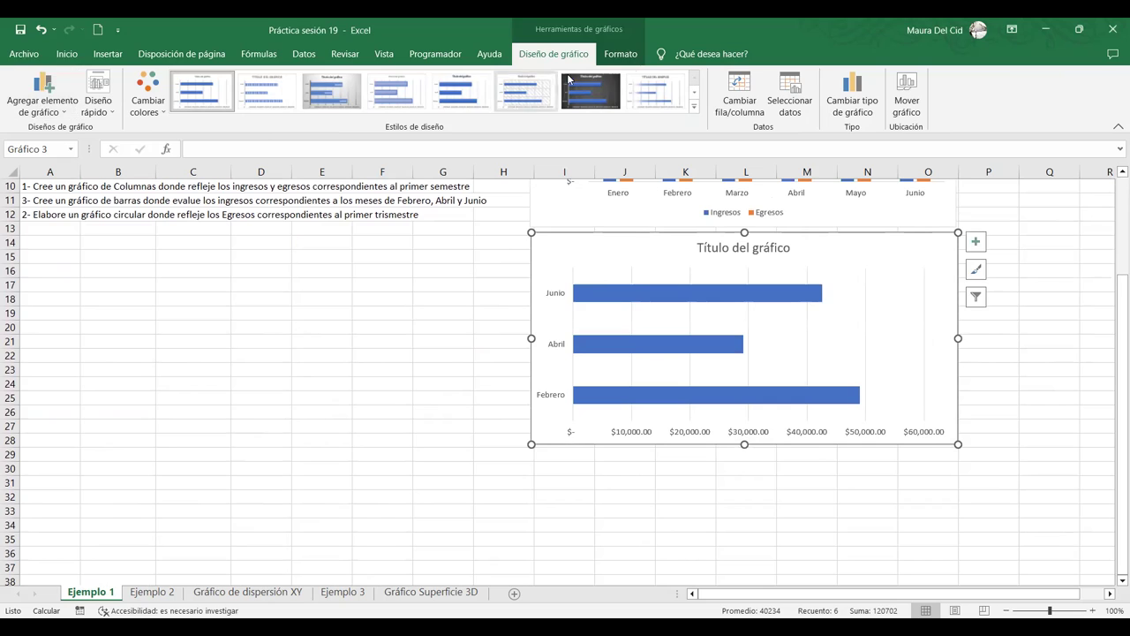
left_click(628, 58)
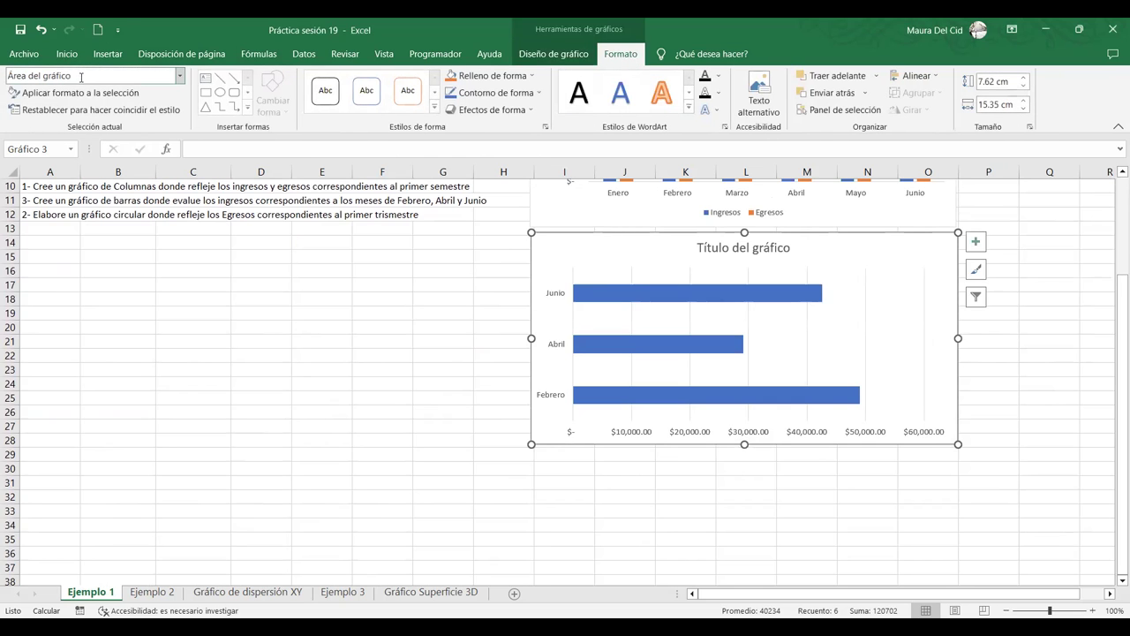
left_click(179, 78)
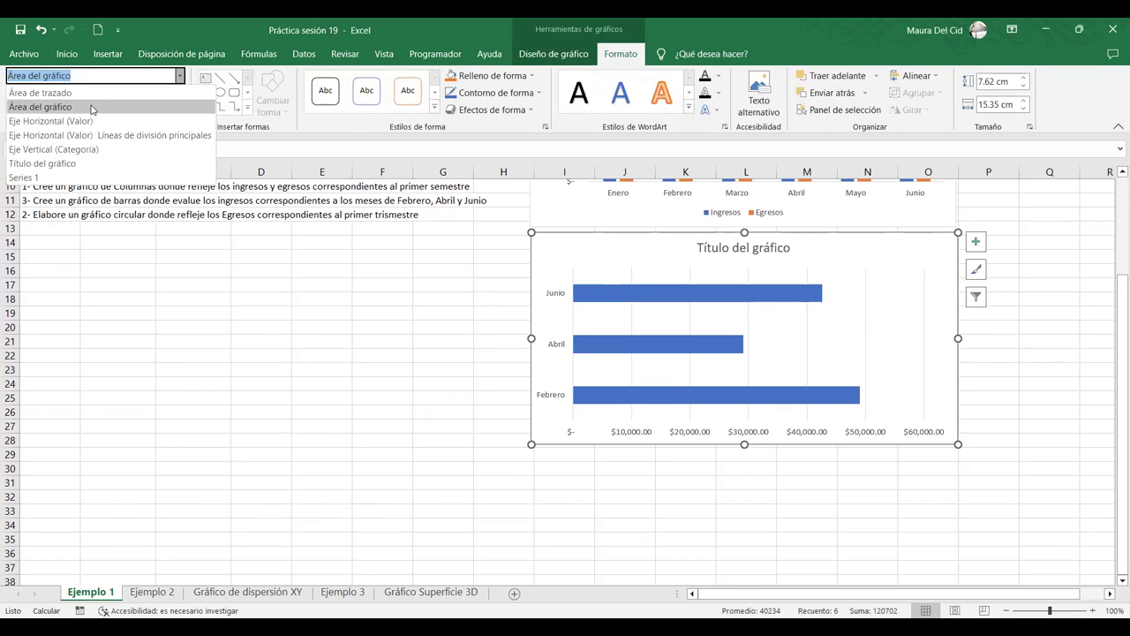
left_click(51, 164)
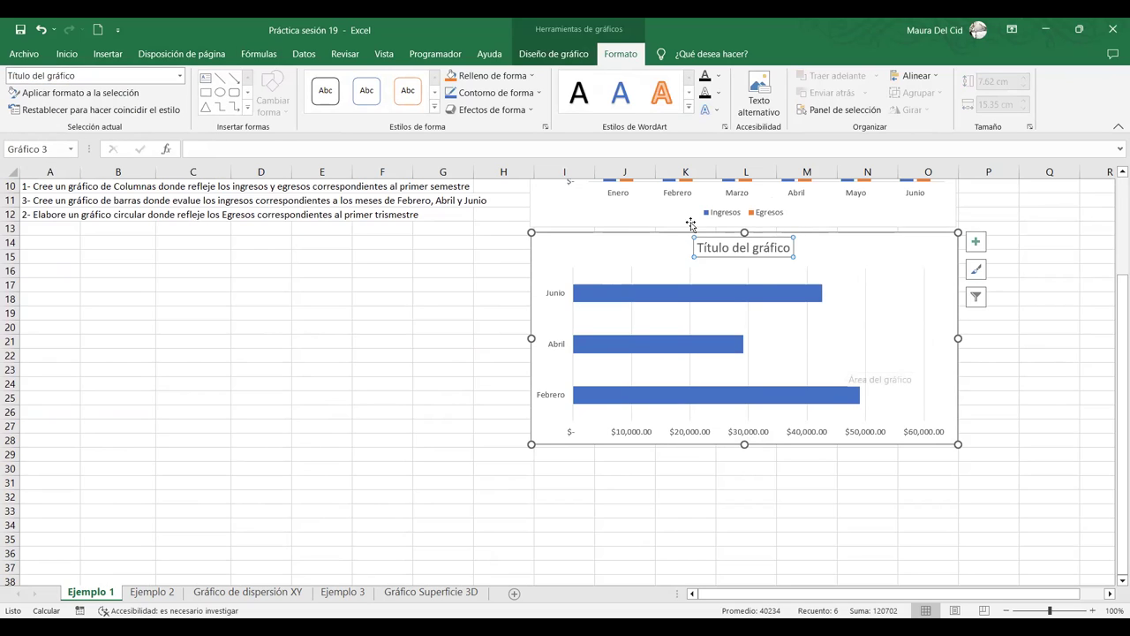
double_click(715, 249)
left_click(715, 250)
double_click(716, 250)
left_click(716, 254)
double_click(717, 256)
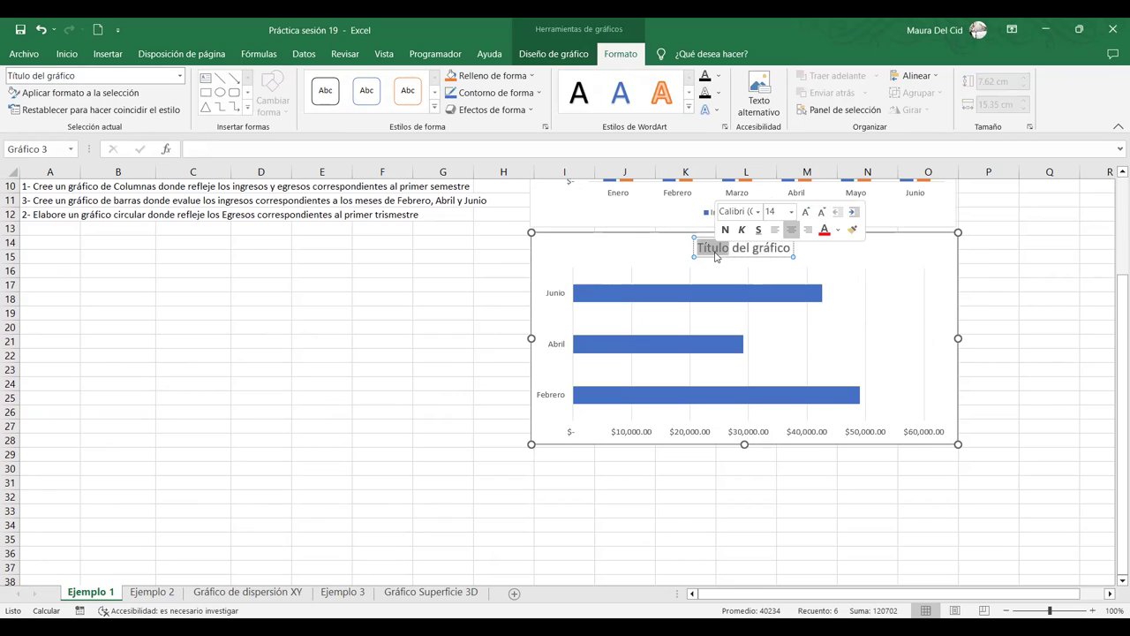
triple_click(716, 255)
key("Caps_Lock")
type("INGRESOS DE")
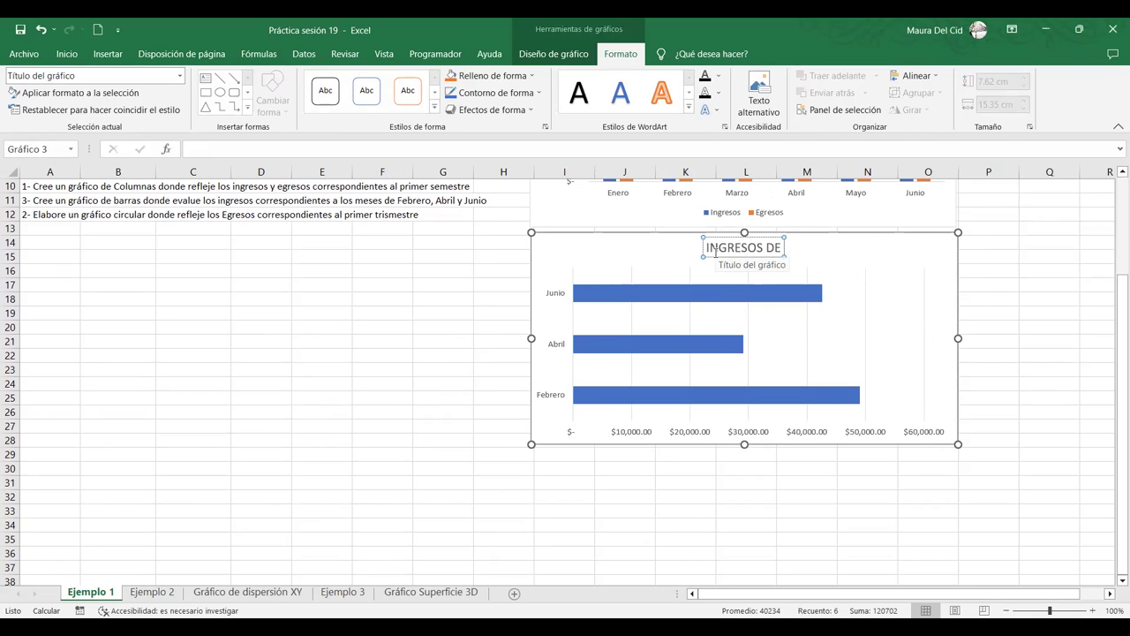
key("BackSpace")
key("BackSpace")
key("BackSpace")
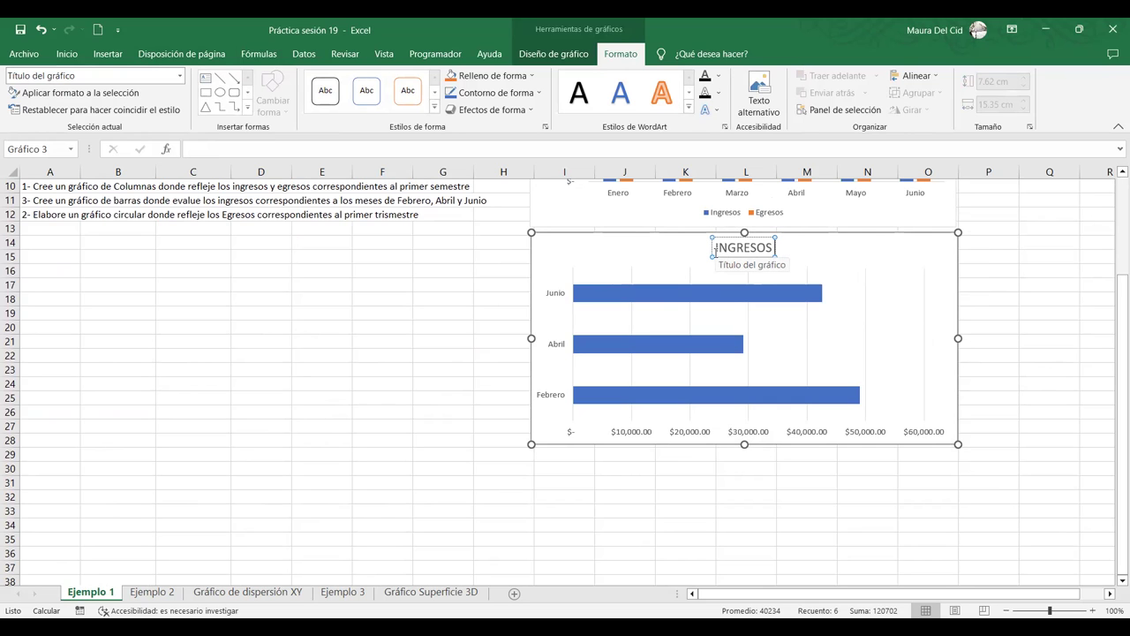
scroll(715, 251, "up", 3)
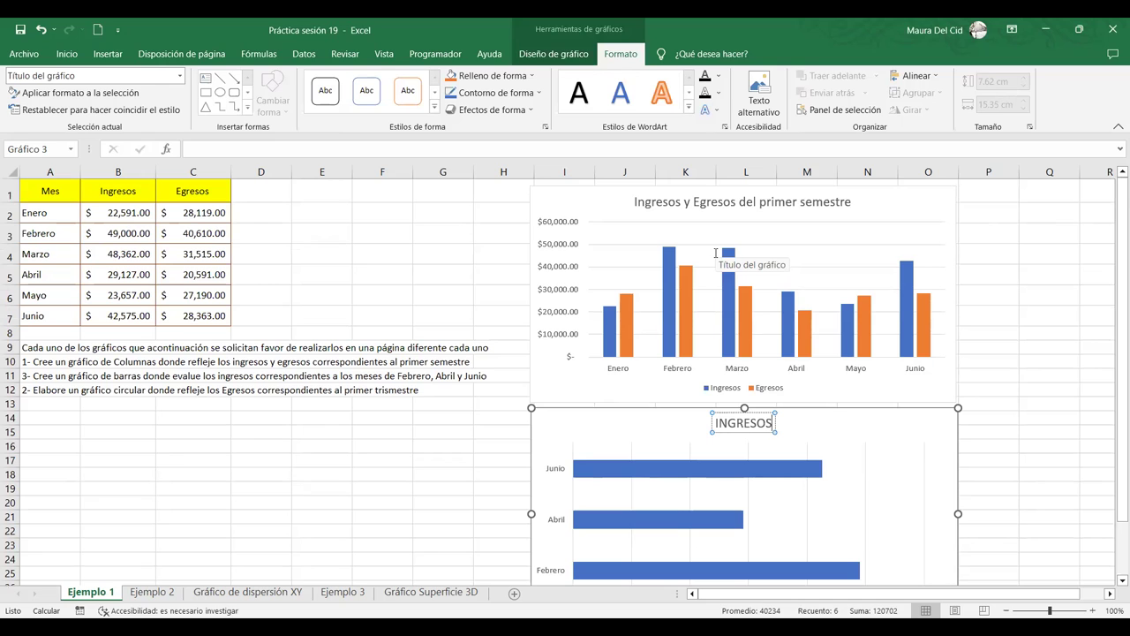
scroll(715, 253, "down", 2)
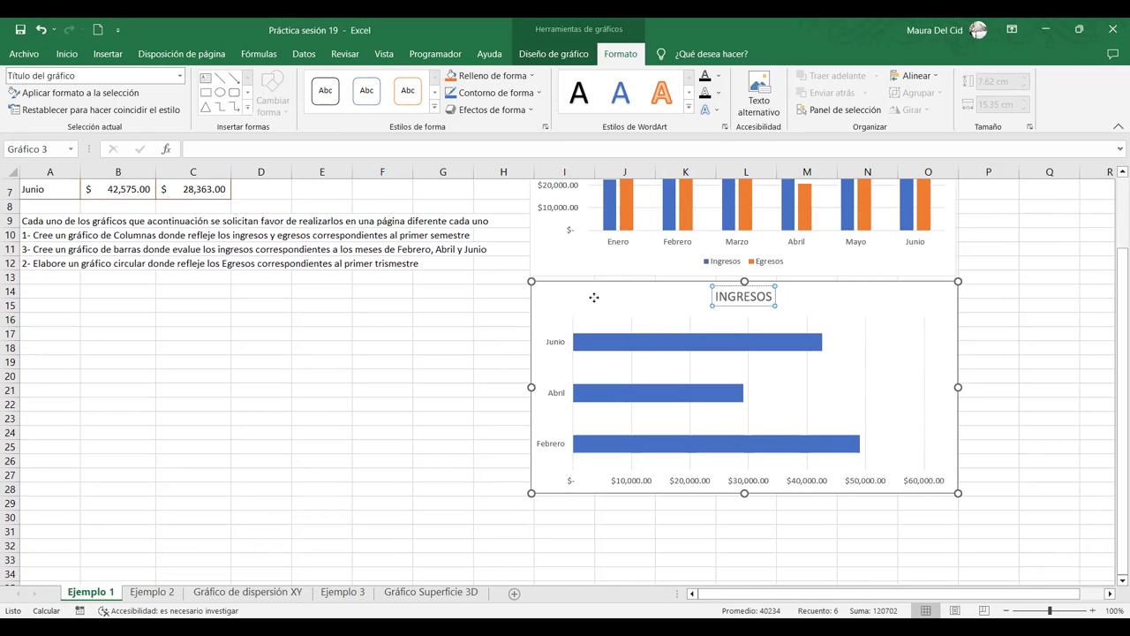
left_click(594, 300)
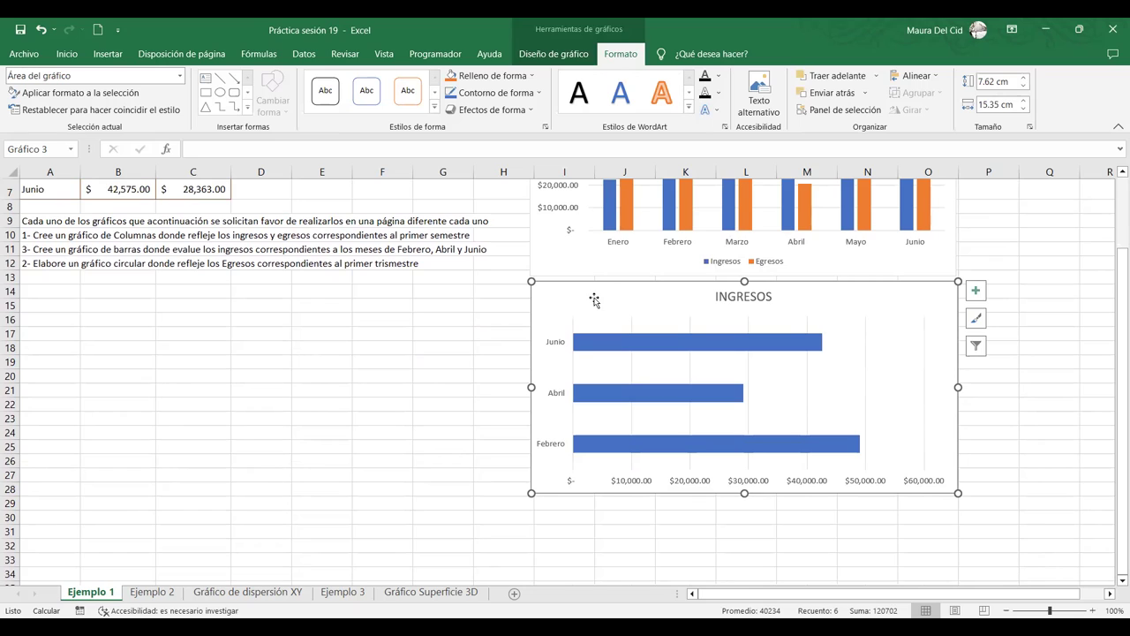
Nudge the INGRESOS bar chart slightly so its edges line up with the column chart above it.
left_click_drag(583, 299, 582, 301)
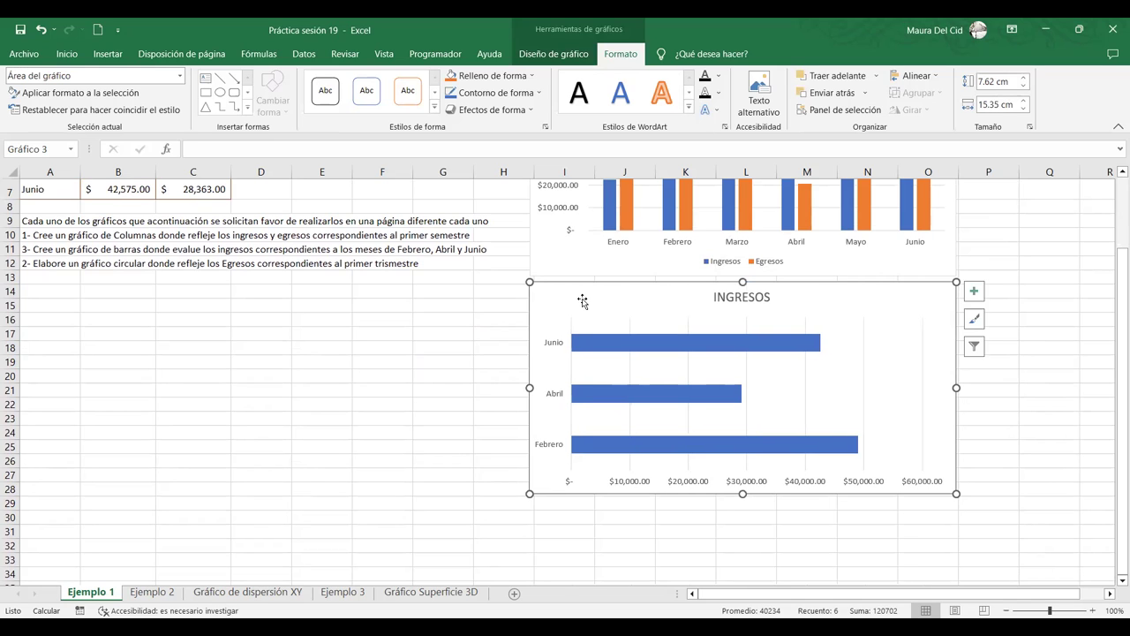
left_click(500, 329)
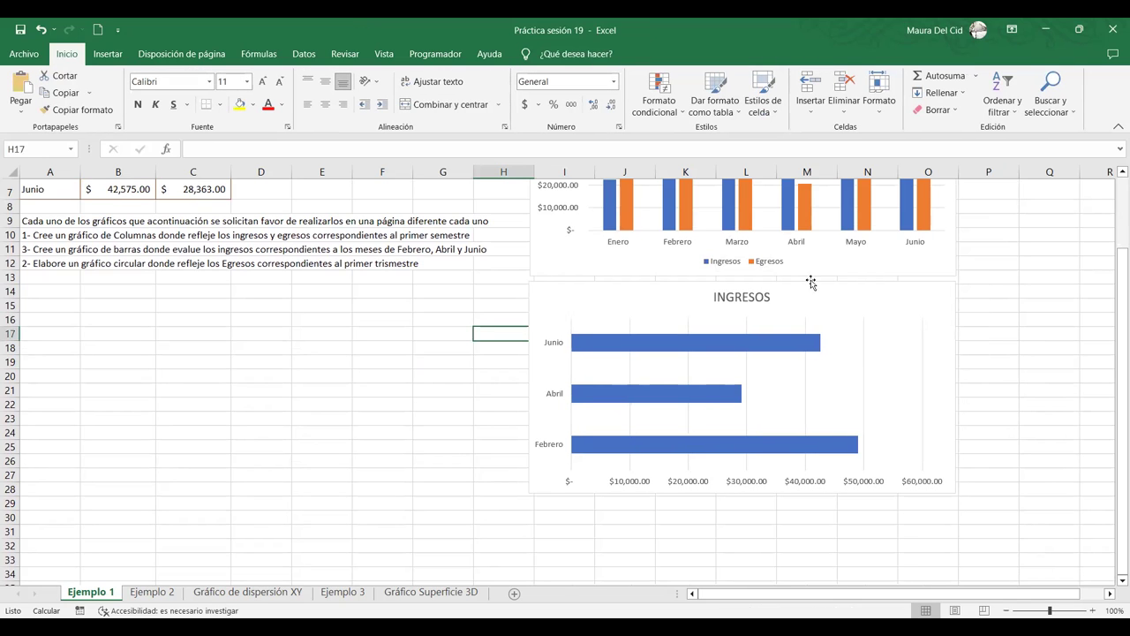
left_click(581, 303)
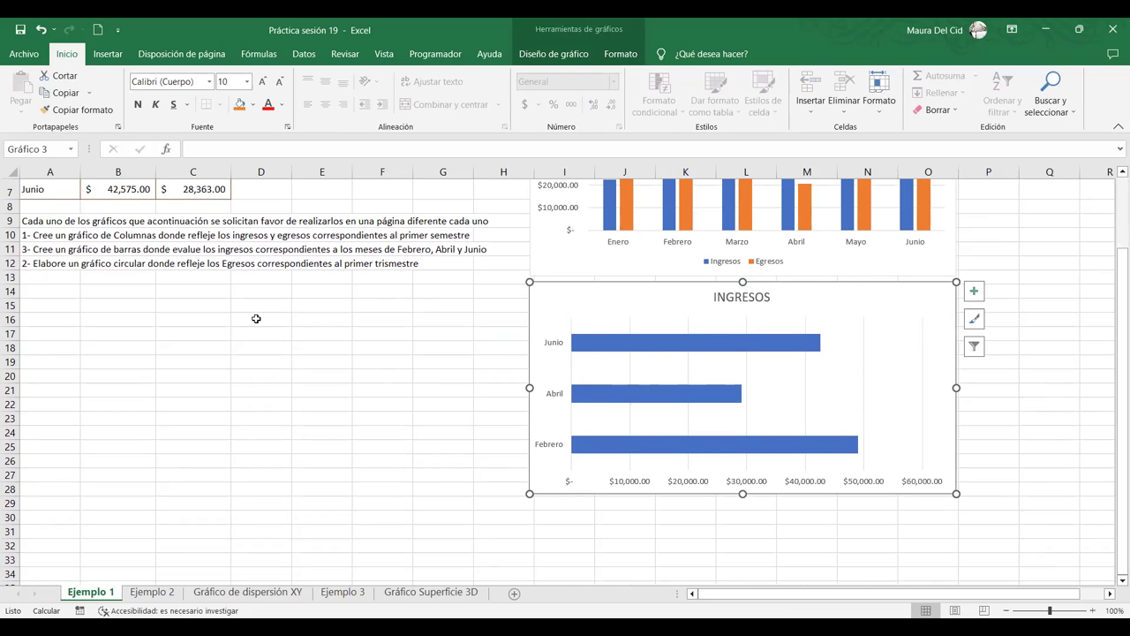
Insert a 2D Barras agrupadas chart from the Mes and Ingresos data in A1:B7.
scroll(256, 318, "up", 2)
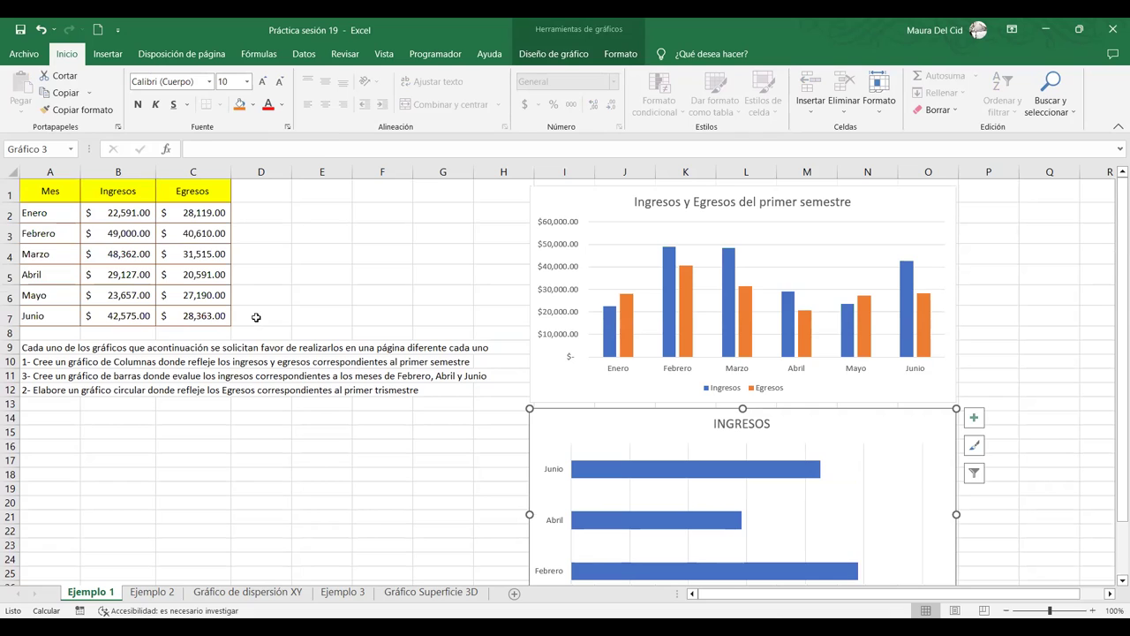
left_click(40, 183)
left_click_drag(40, 183, 114, 311)
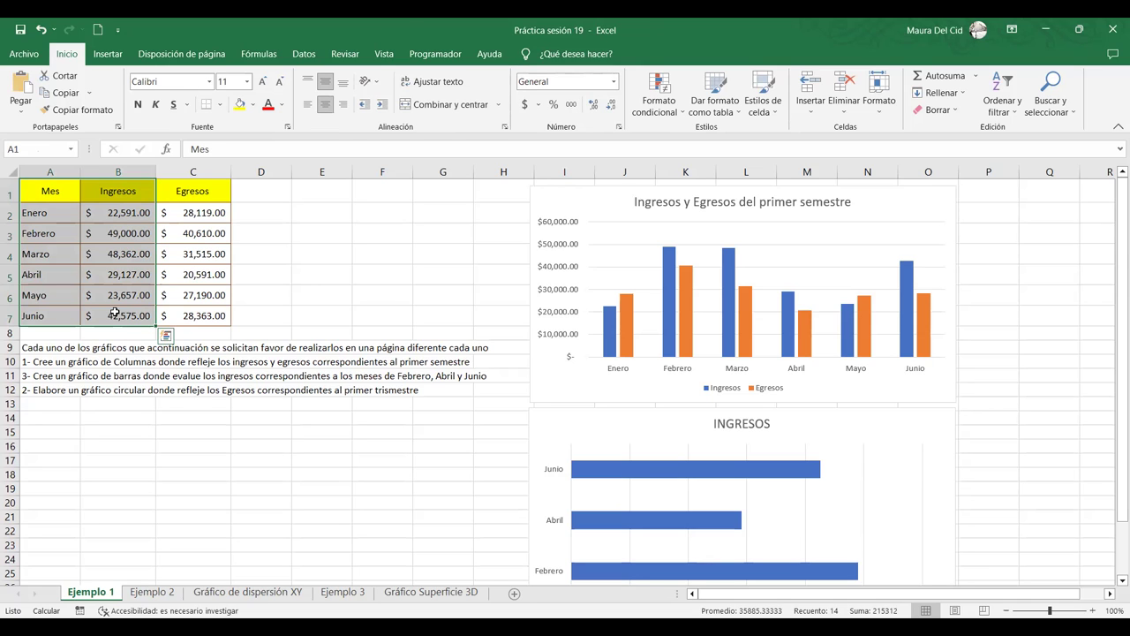
left_click(111, 56)
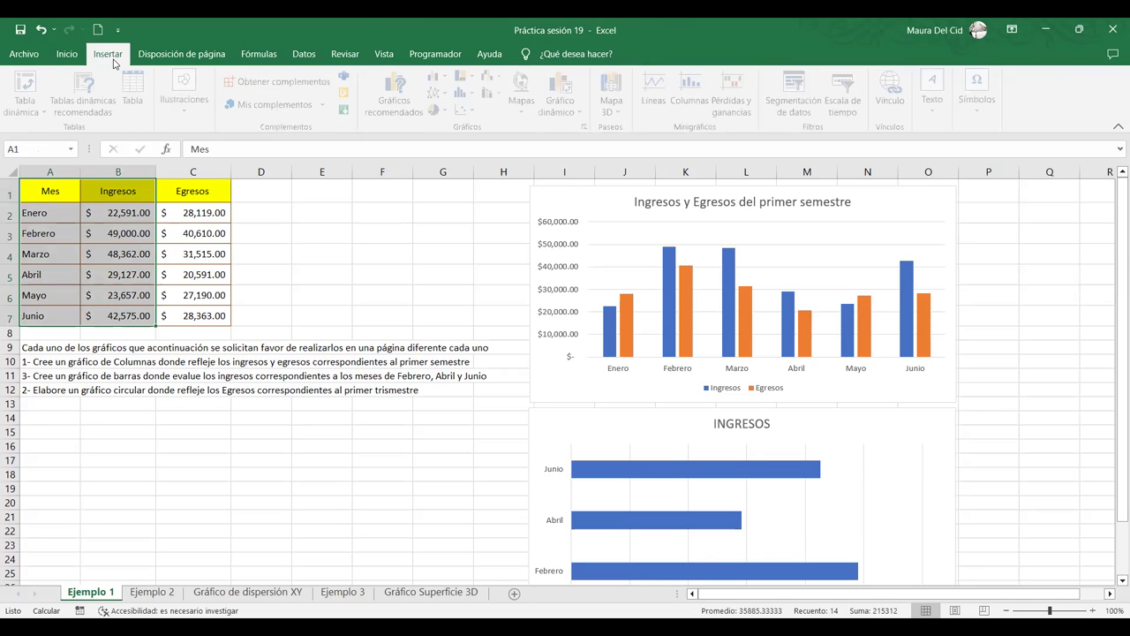
left_click(451, 80)
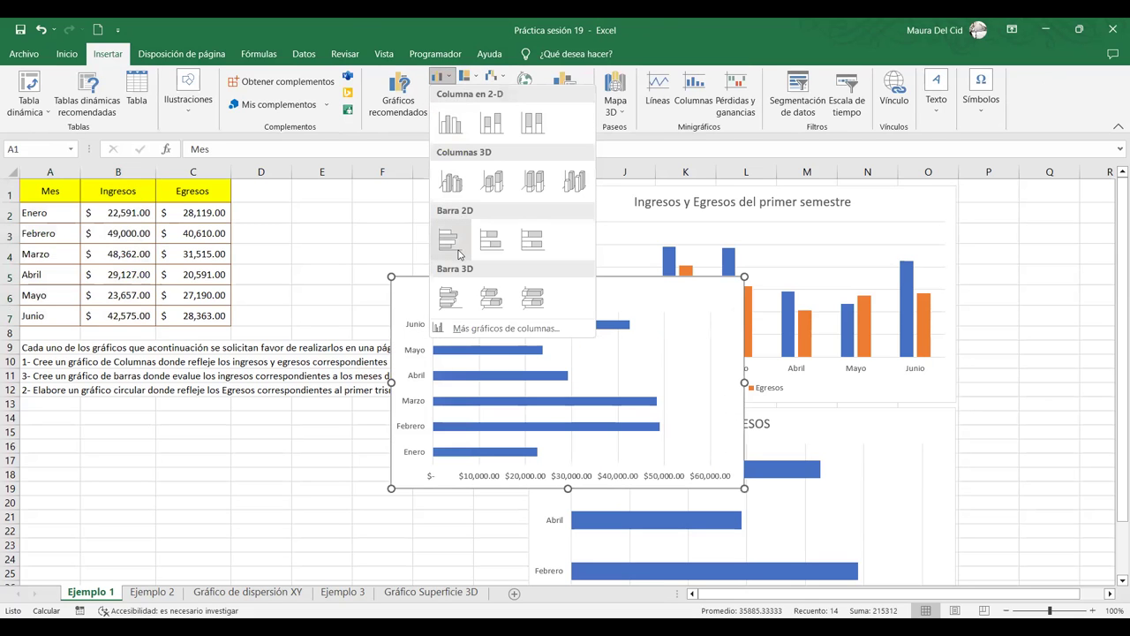
left_click(458, 254)
Place the new bar chart in the blank cells below the instructions and enlarge it to about A14:G28.
left_click_drag(466, 294, 200, 420)
scroll(265, 422, "down", 2)
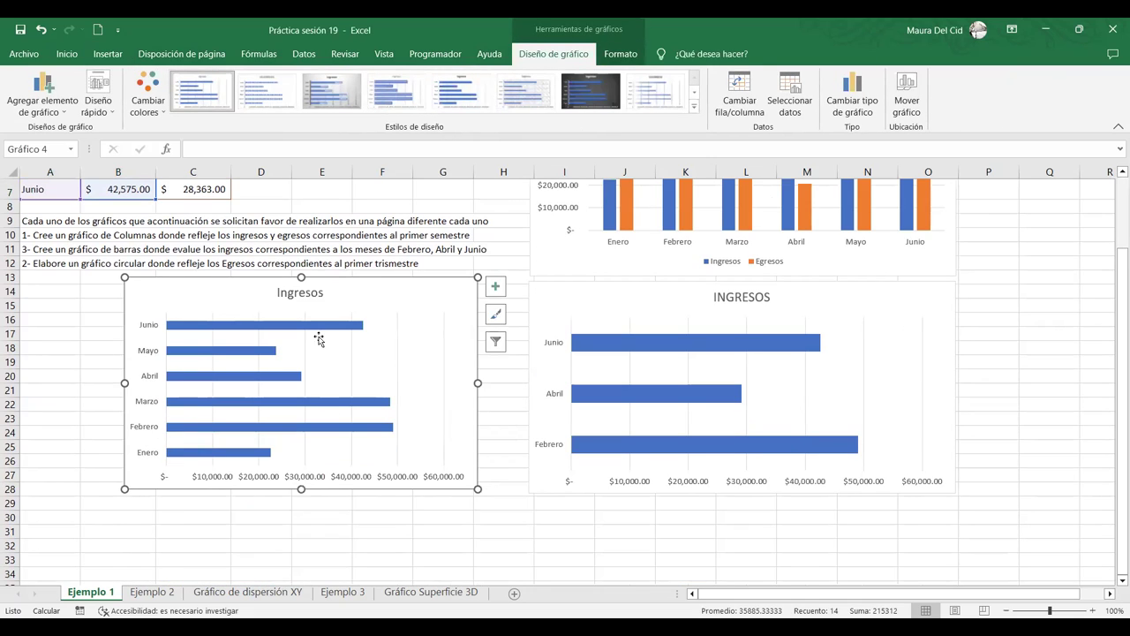
left_click_drag(189, 289, 109, 288)
left_click_drag(398, 487, 513, 495)
left_click_drag(99, 294, 81, 290)
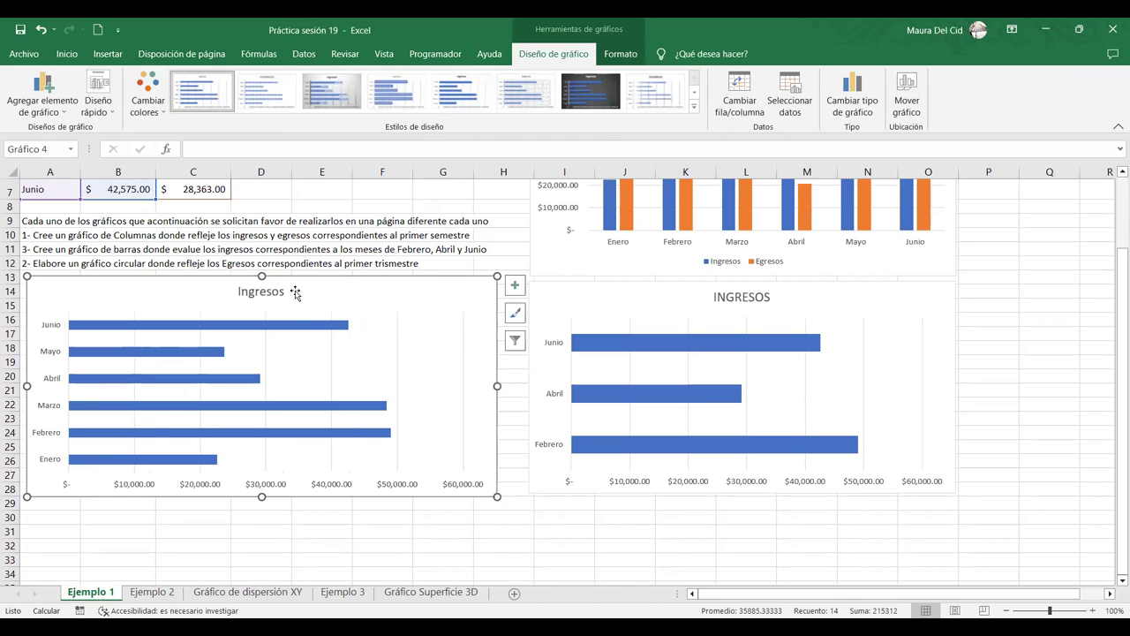
left_click_drag(301, 290, 296, 296)
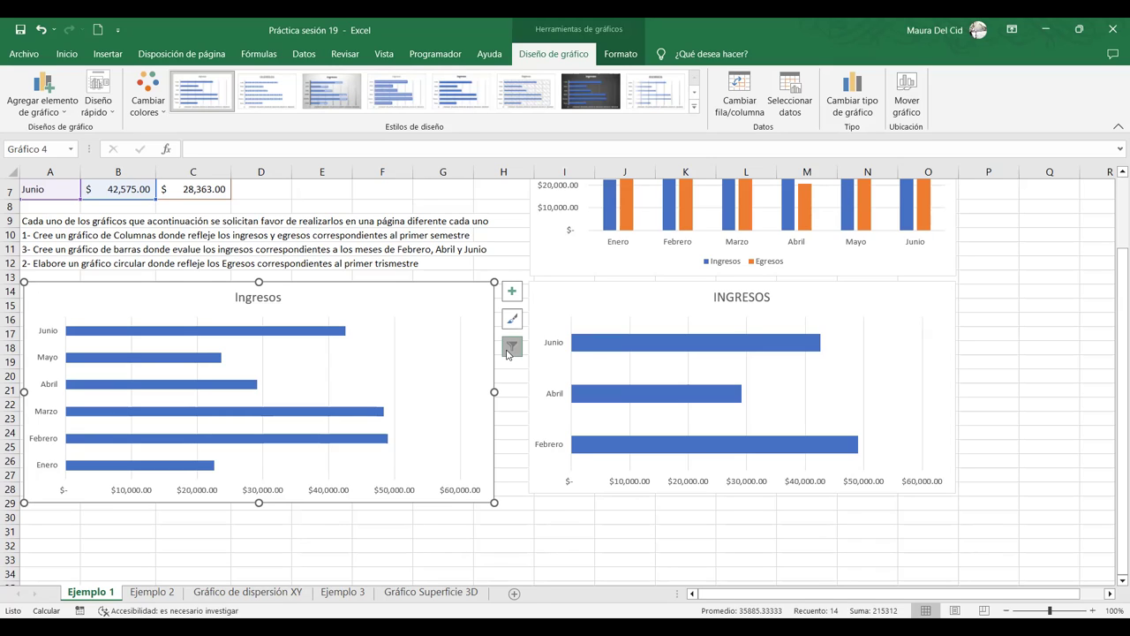
Filter the new bar chart's categories to Febrero, Abril and Junio only and apply the filter.
left_click(511, 349)
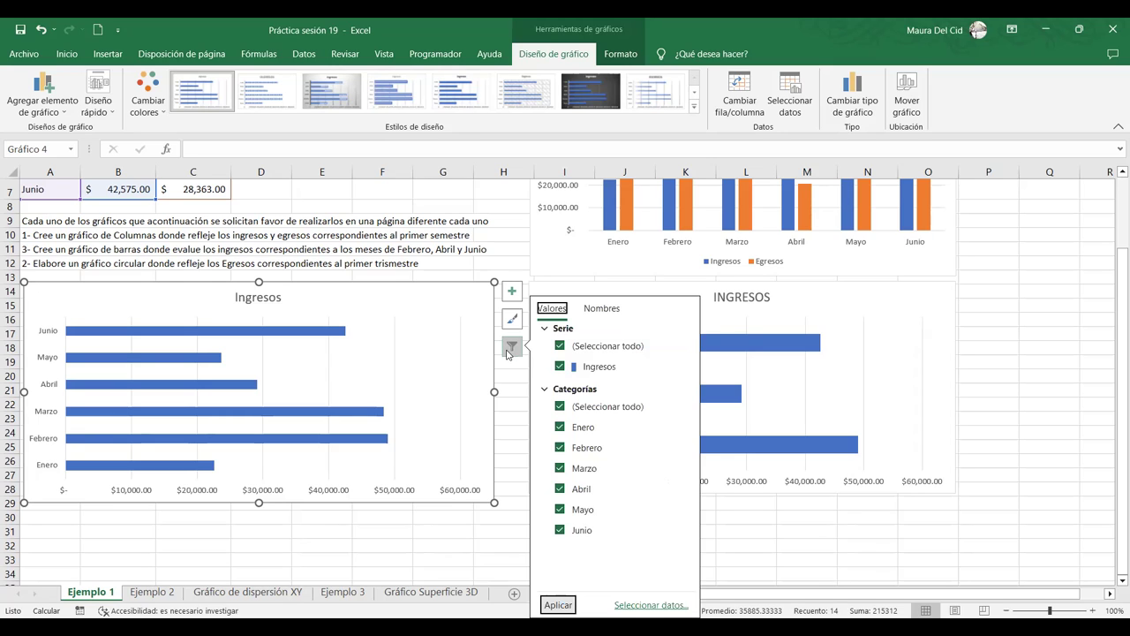
left_click(558, 407)
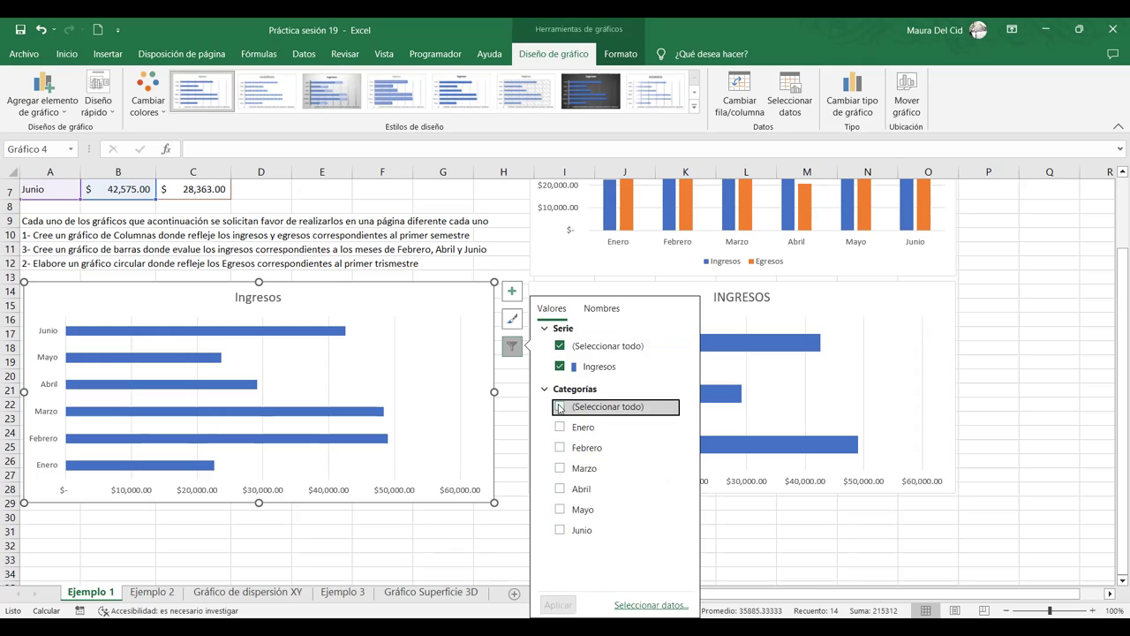
left_click(560, 447)
left_click(560, 488)
left_click(560, 529)
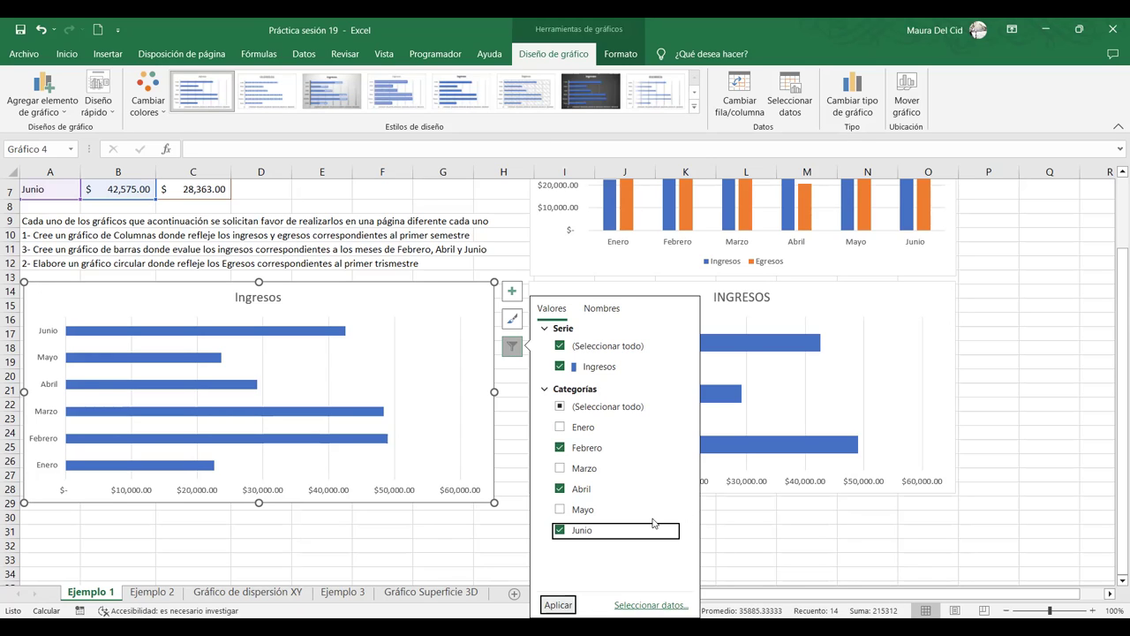
key("Return")
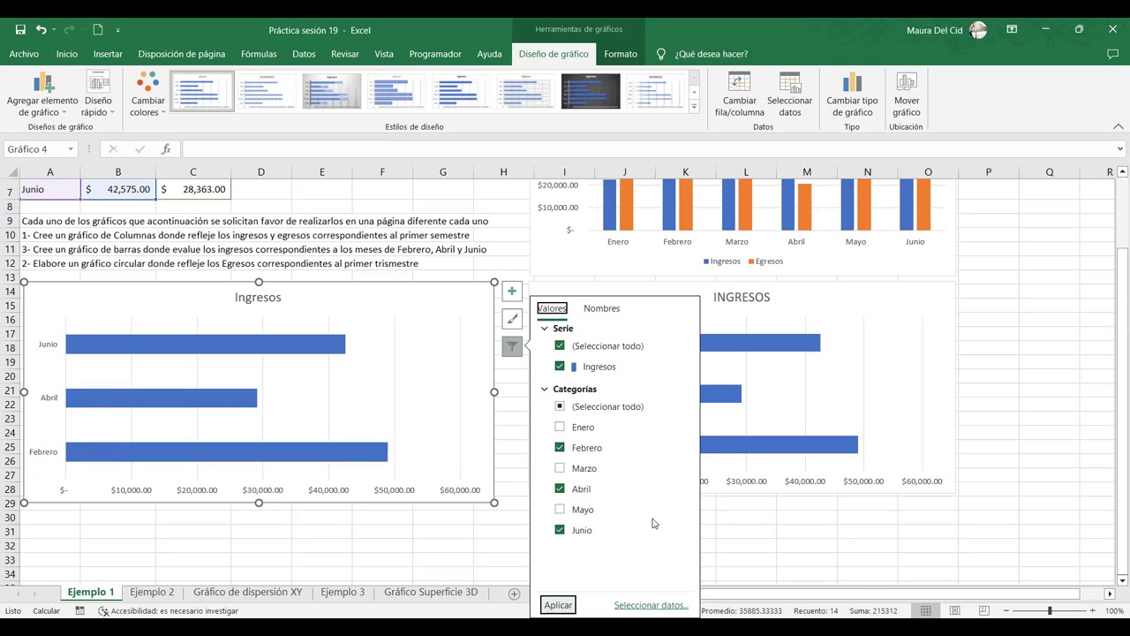
left_click(451, 301)
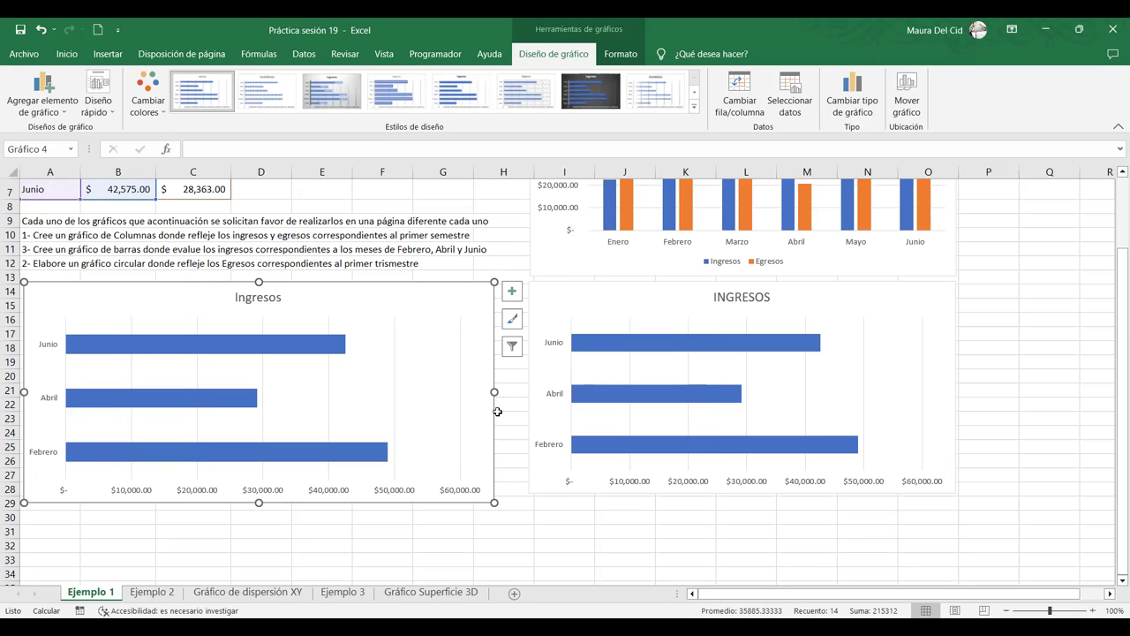
left_click(569, 513)
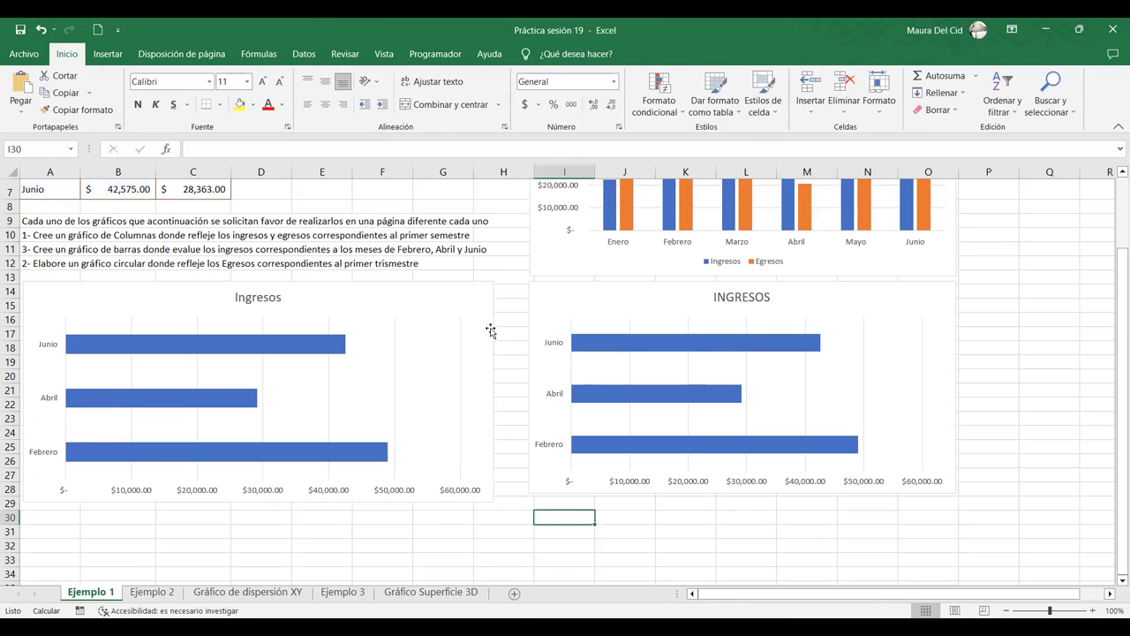
Review the filtered bar chart against the source table and check its series and category filter settings.
left_click(478, 297)
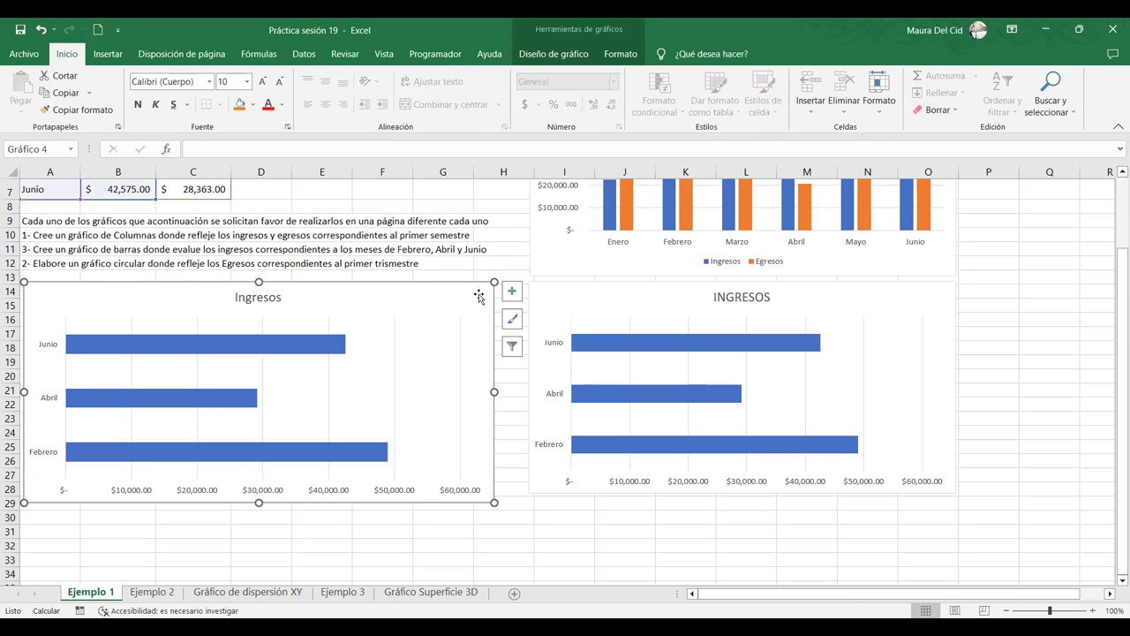
scroll(208, 310, "up", 2)
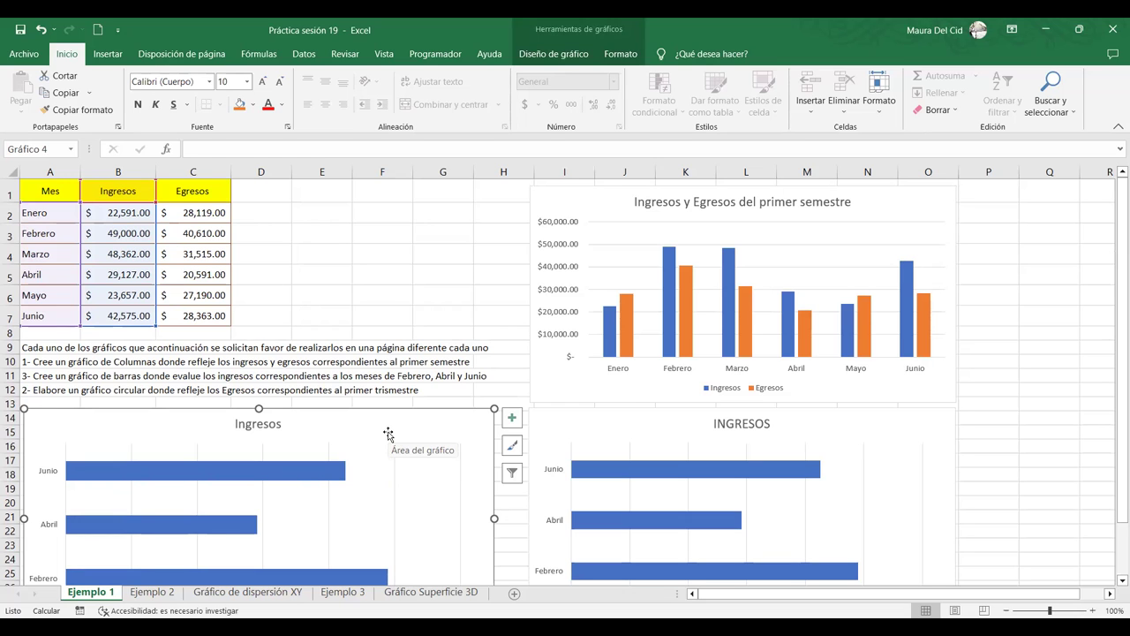
scroll(387, 434, "down", 3)
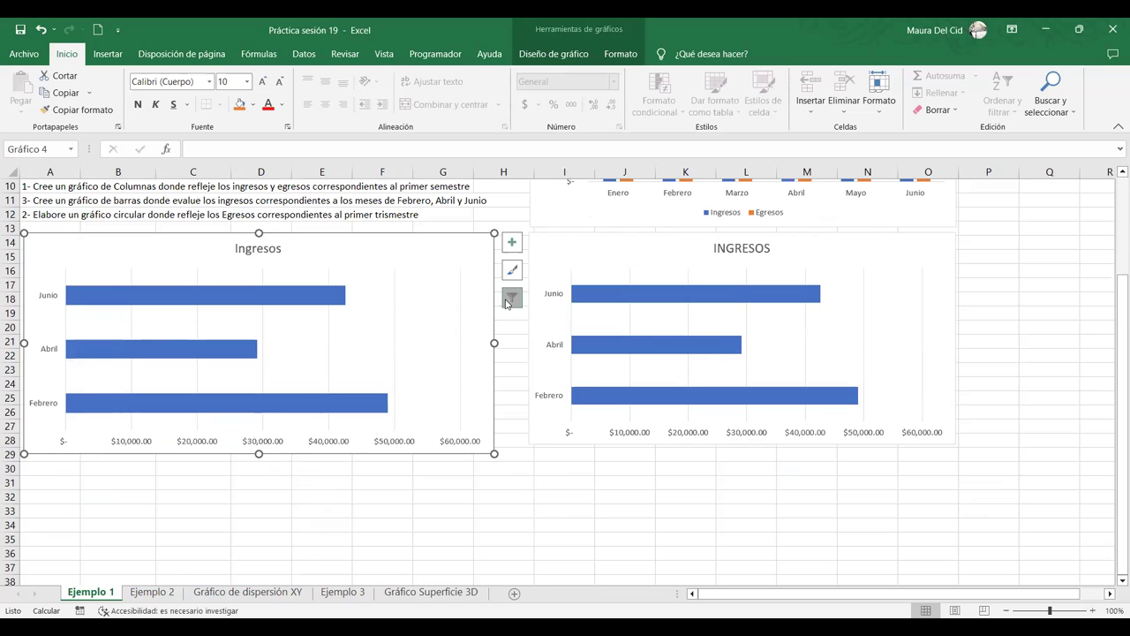
left_click(507, 302)
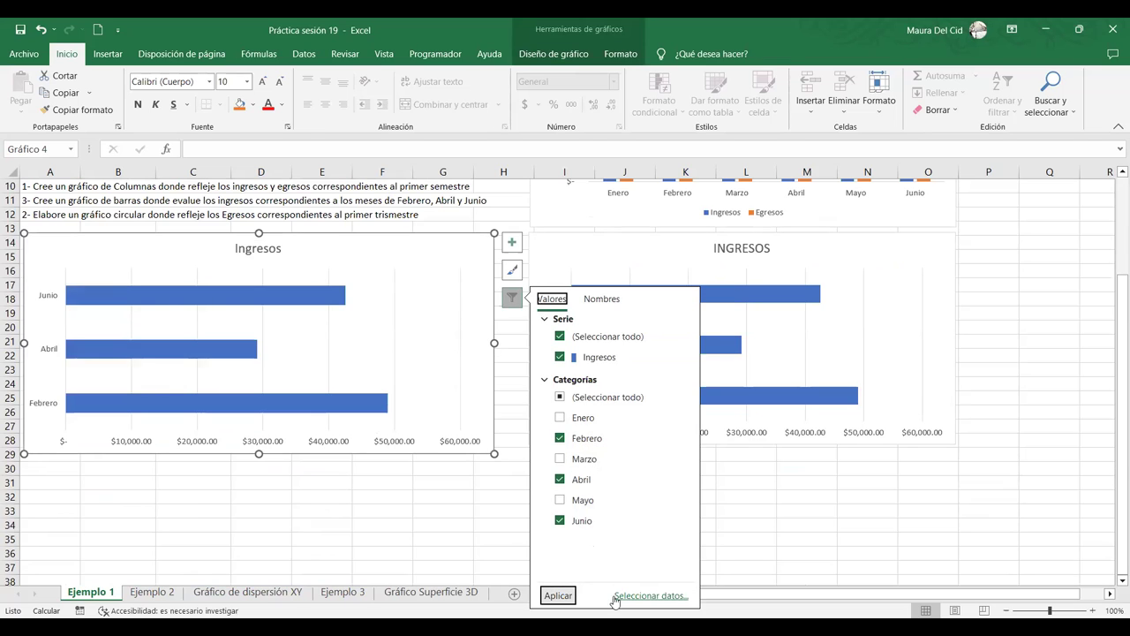
left_click(476, 377)
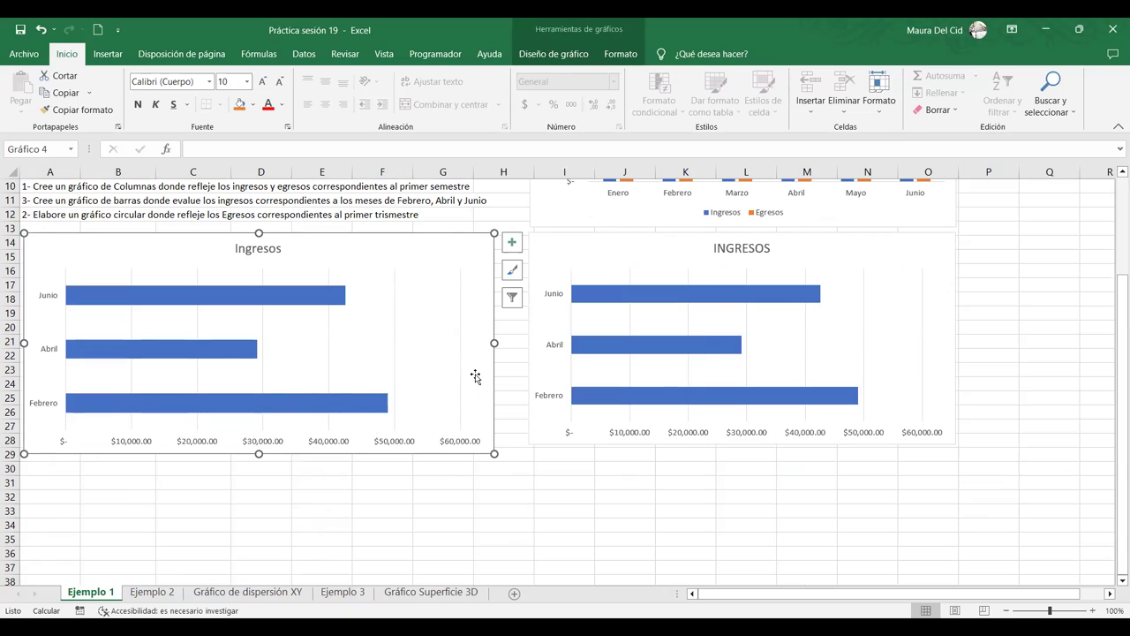
left_click(531, 496)
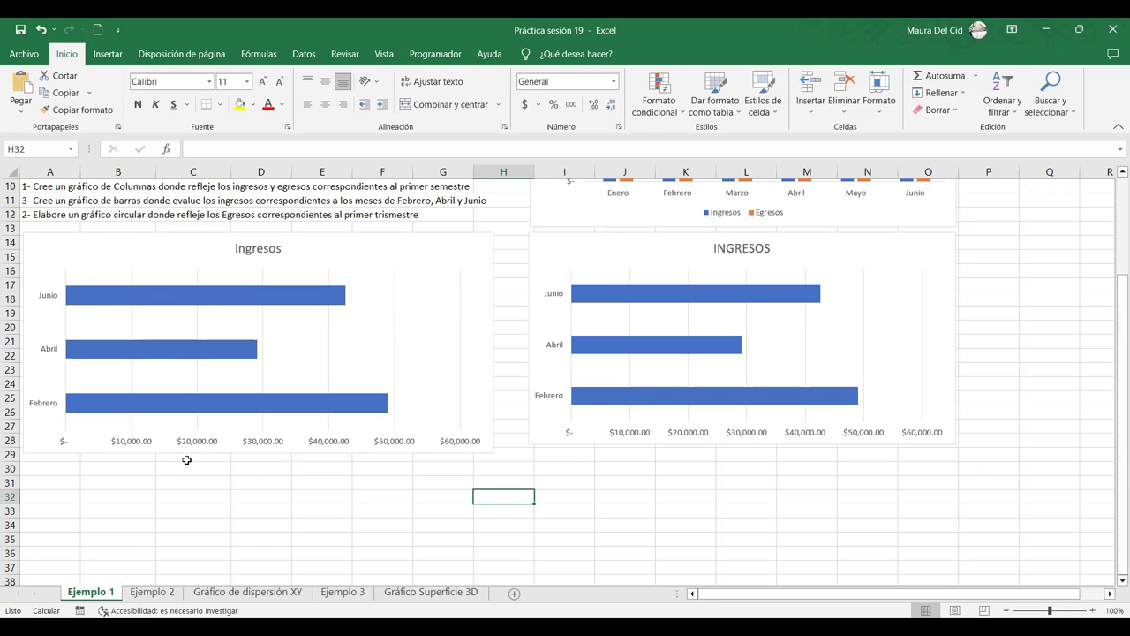
Open the chart area formatting options for the filtered Ingresos chart below the instructions.
left_click(413, 269)
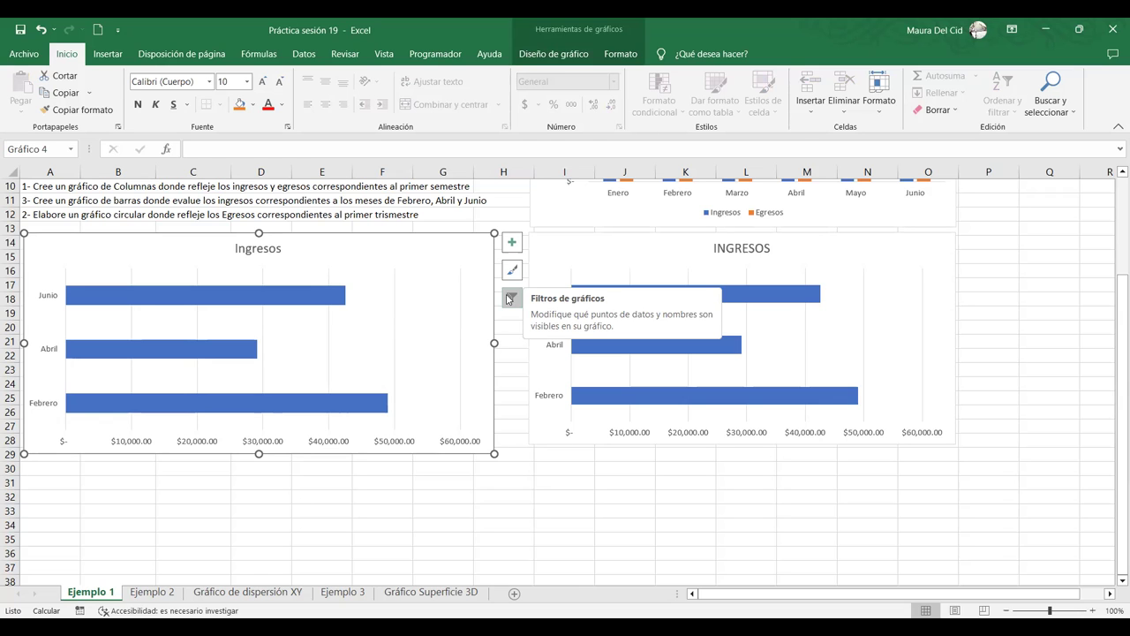
scroll(327, 330, "up", 3)
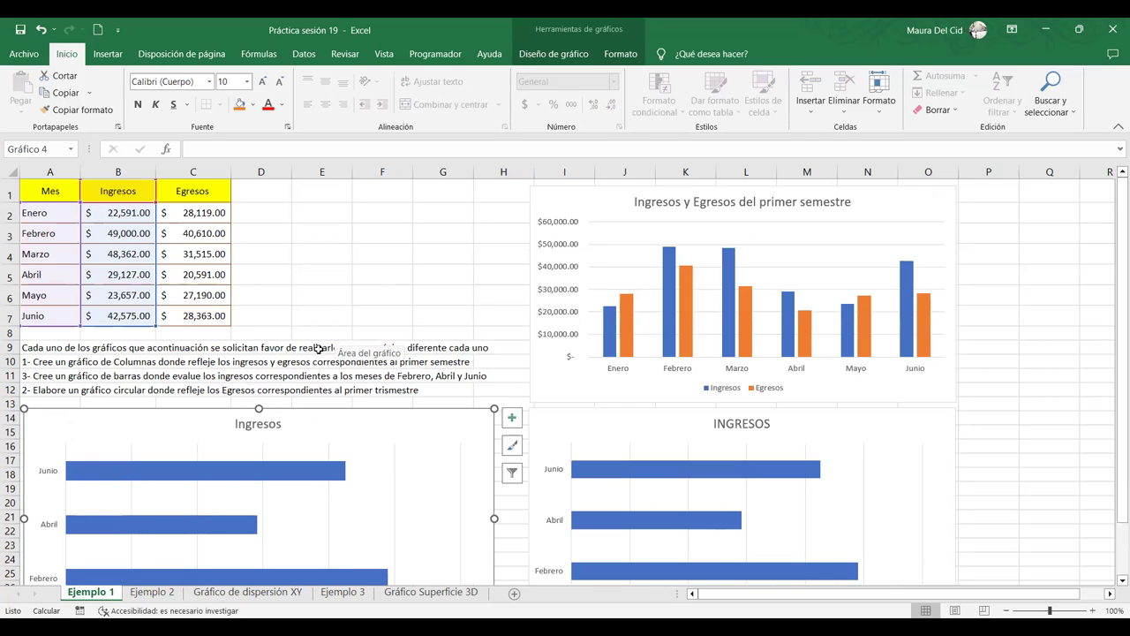
left_click(319, 348)
double_click(341, 425)
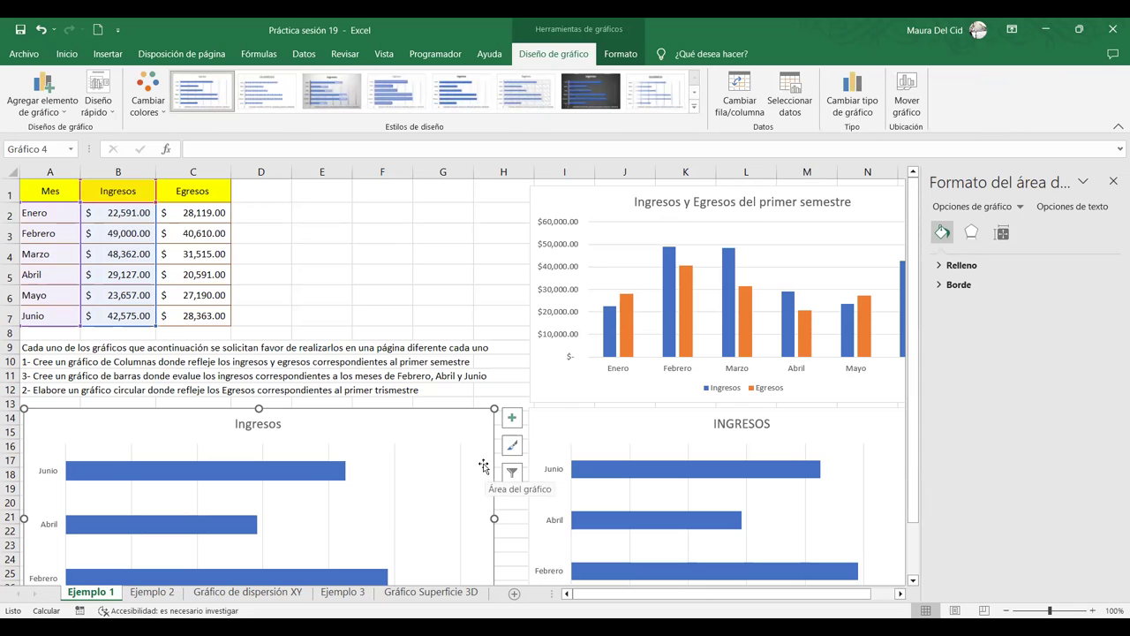
Compare the filtered Ingresos bar chart with the INGRESOS bar chart, the semester column chart's axes and the source table.
scroll(484, 465, "down", 2)
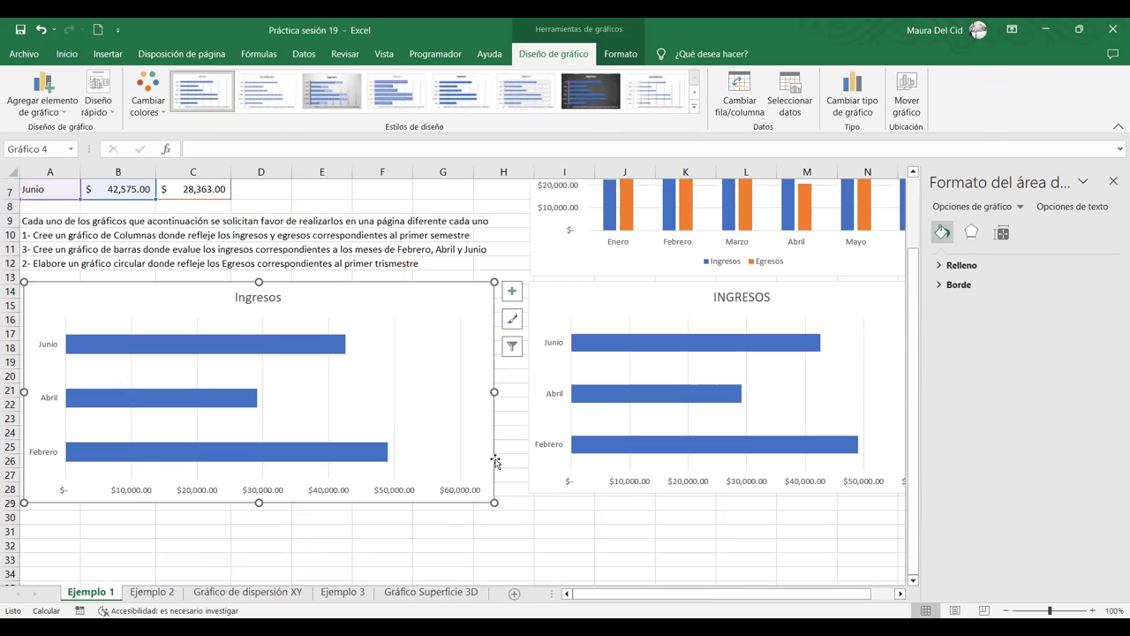
scroll(485, 466, "up", 2)
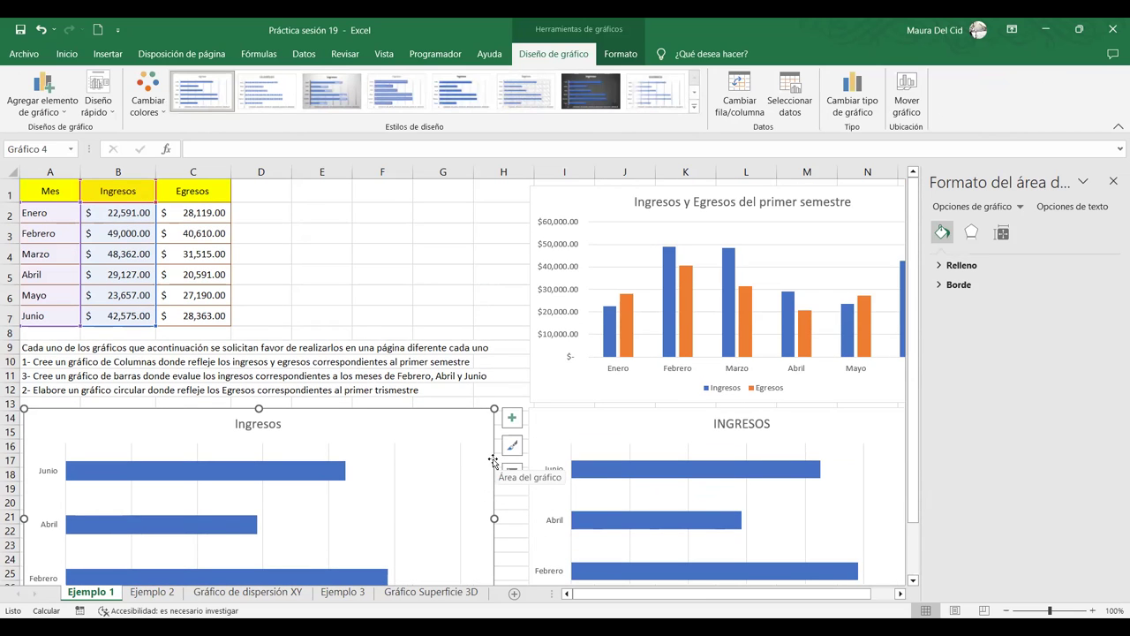
scroll(493, 460, "down", 2)
scroll(493, 460, "up", 2)
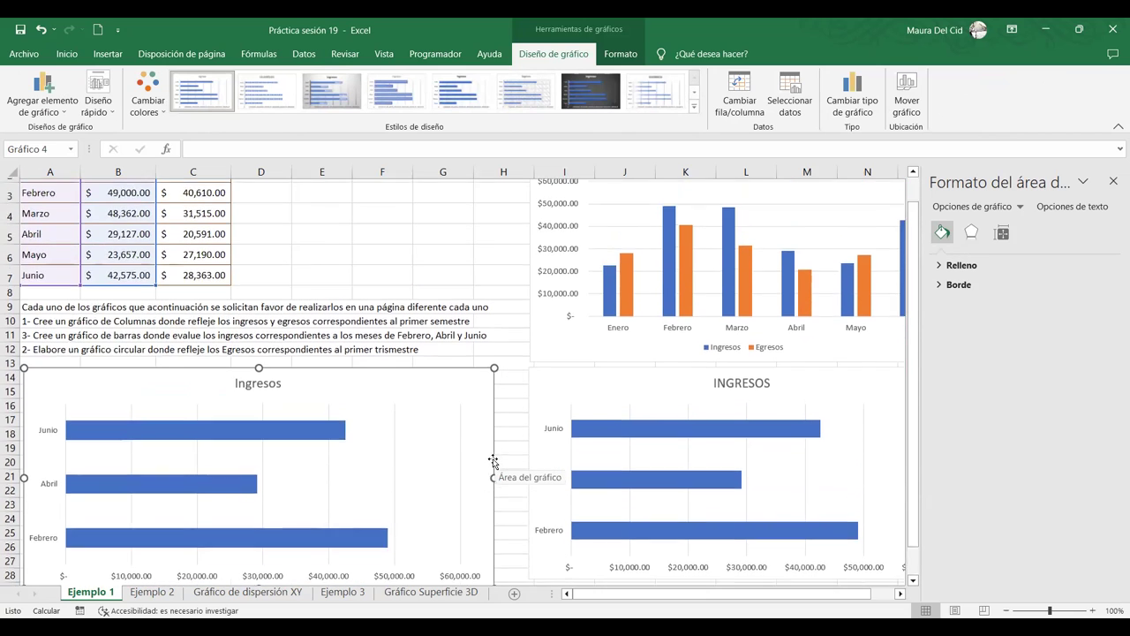
scroll(493, 459, "up", 1)
left_click(619, 273)
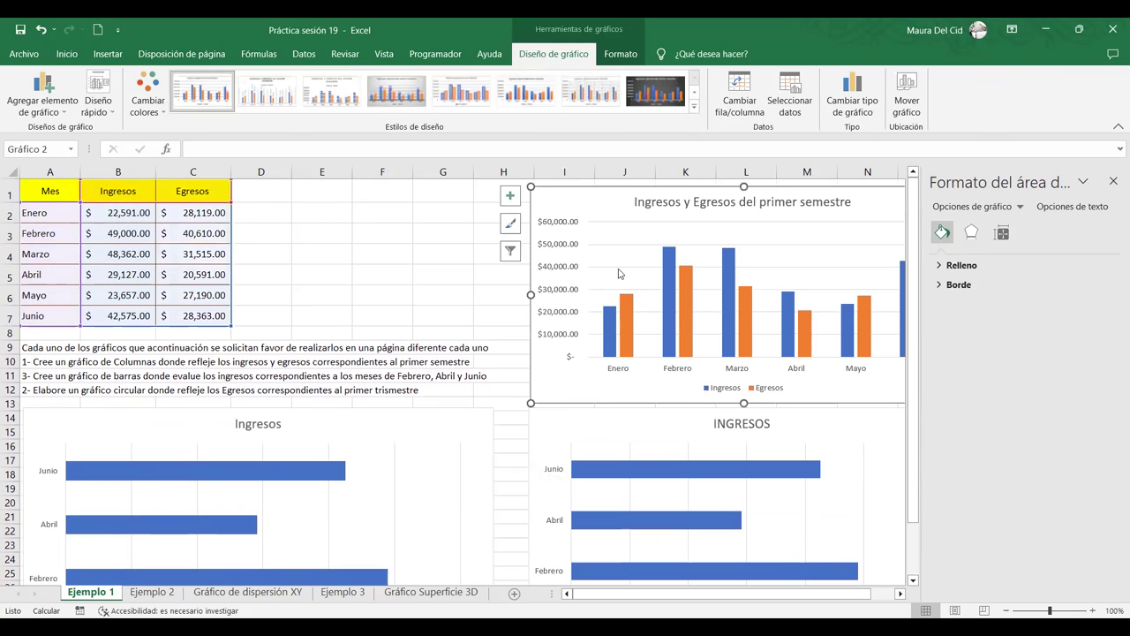
left_click(551, 428)
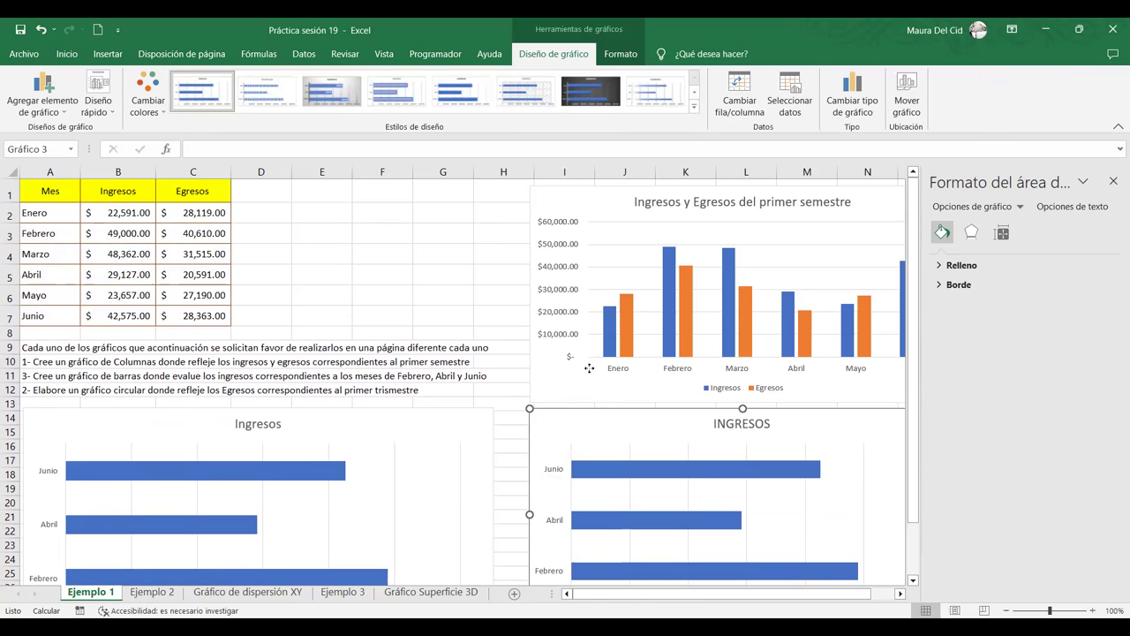
left_click(576, 333)
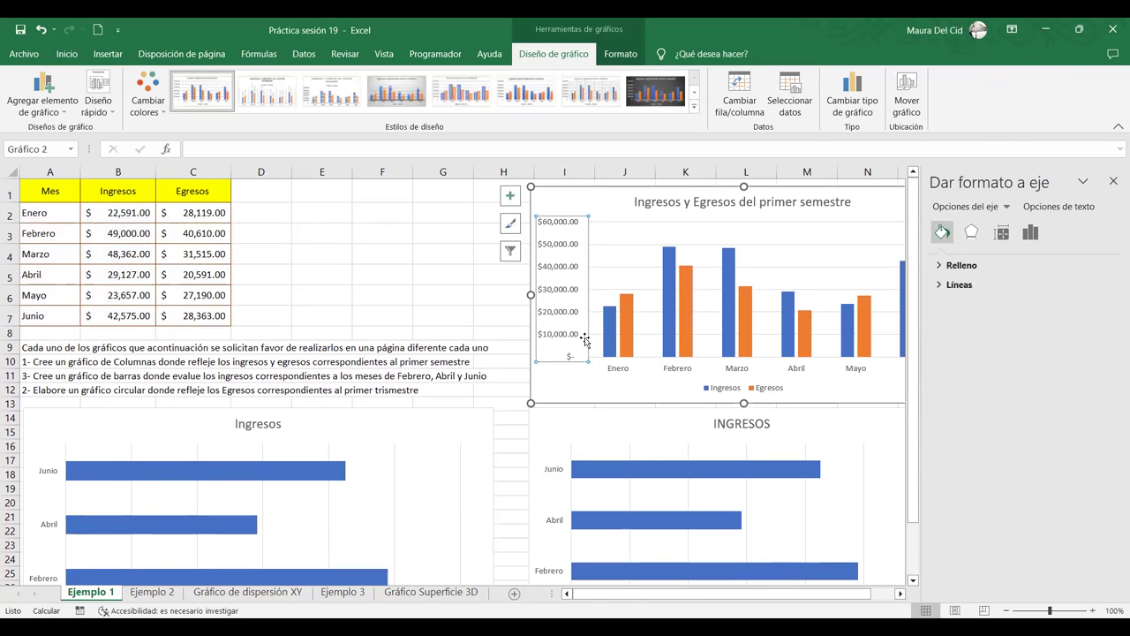
left_click(618, 371)
scroll(618, 370, "down", 3)
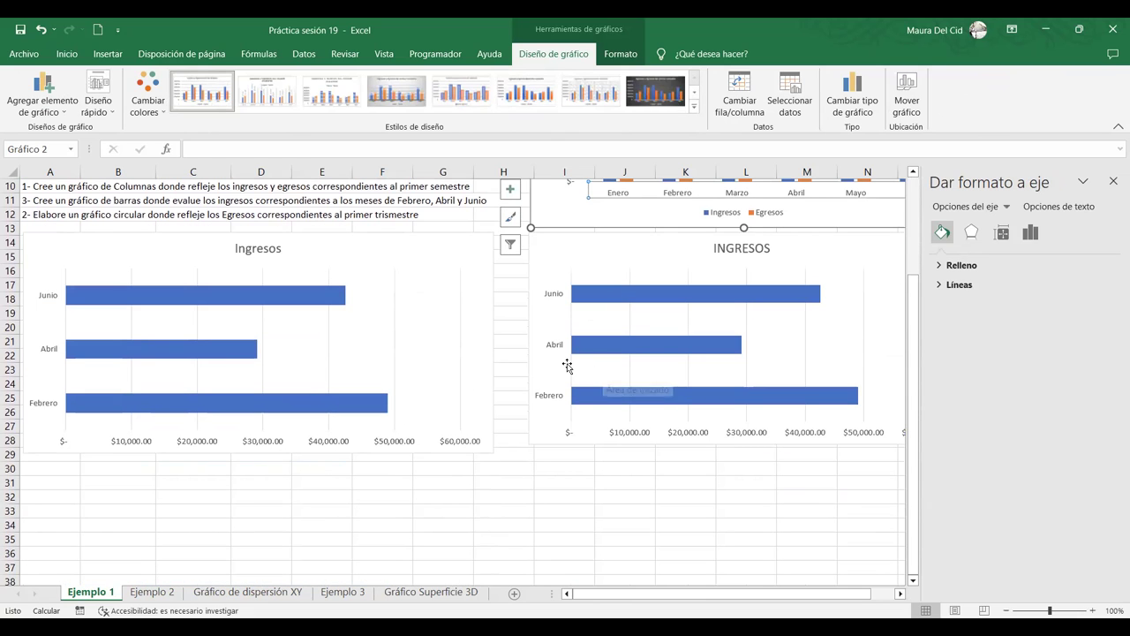
left_click(559, 353)
left_click(637, 441)
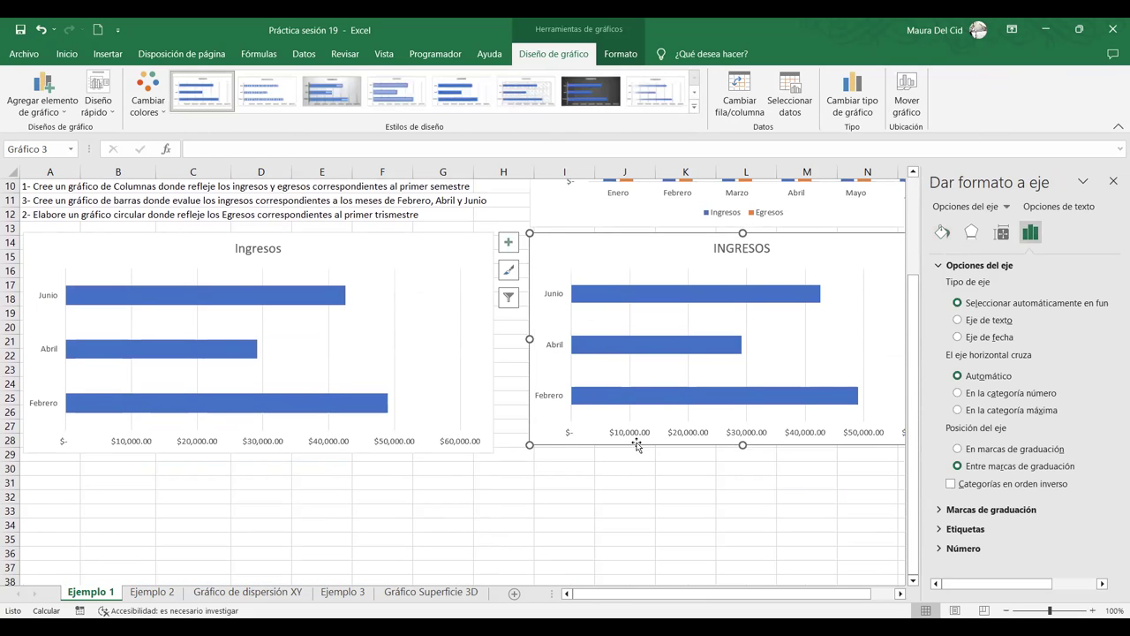
scroll(530, 415, "up", 3)
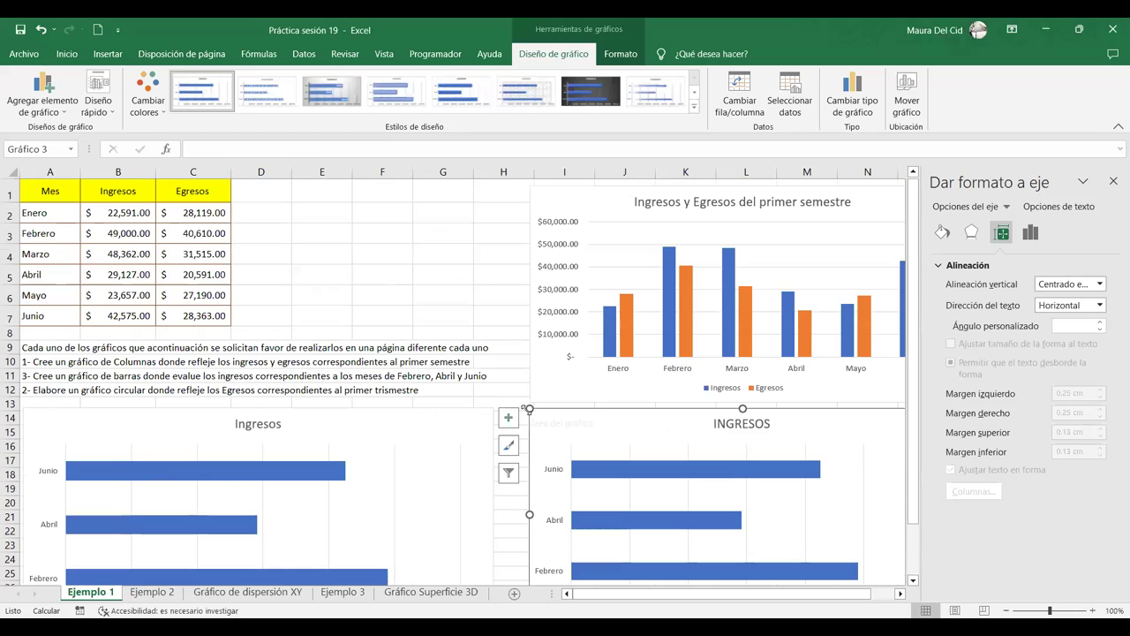
left_click(176, 294)
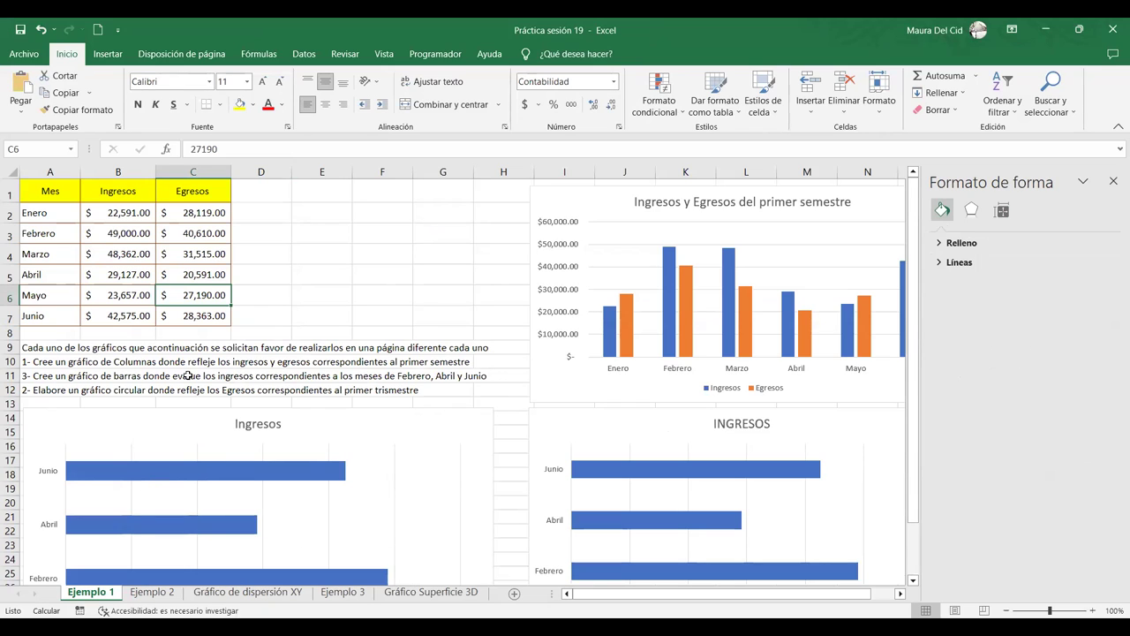
left_click(88, 293)
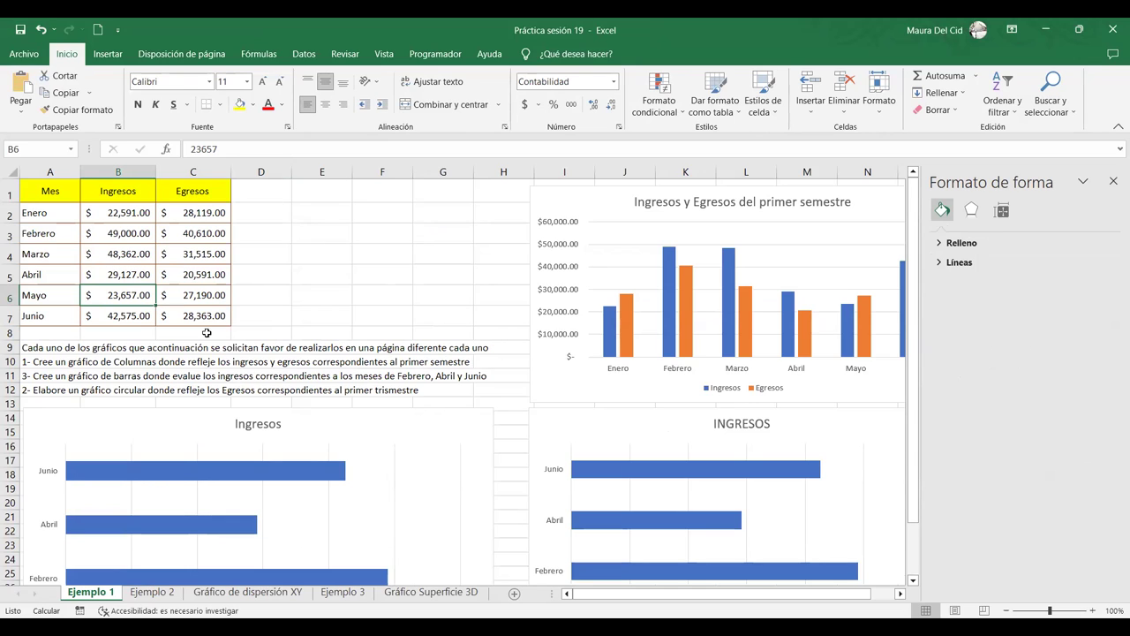
left_click_drag(36, 185, 76, 249)
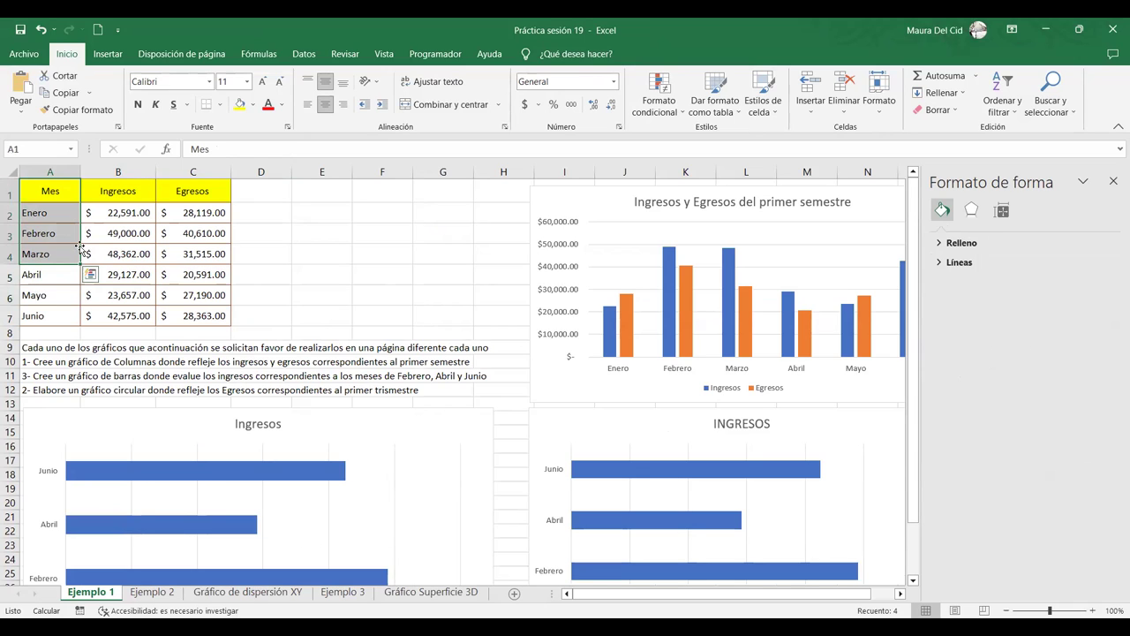
left_click_drag(187, 192, 193, 255)
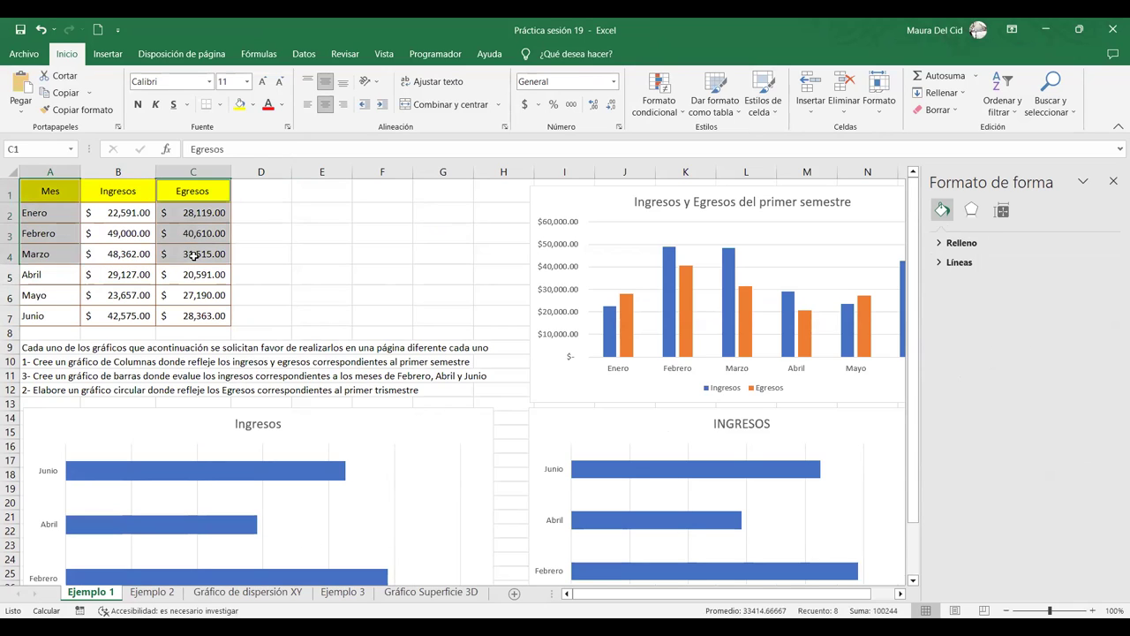
left_click_drag(40, 193, 203, 265)
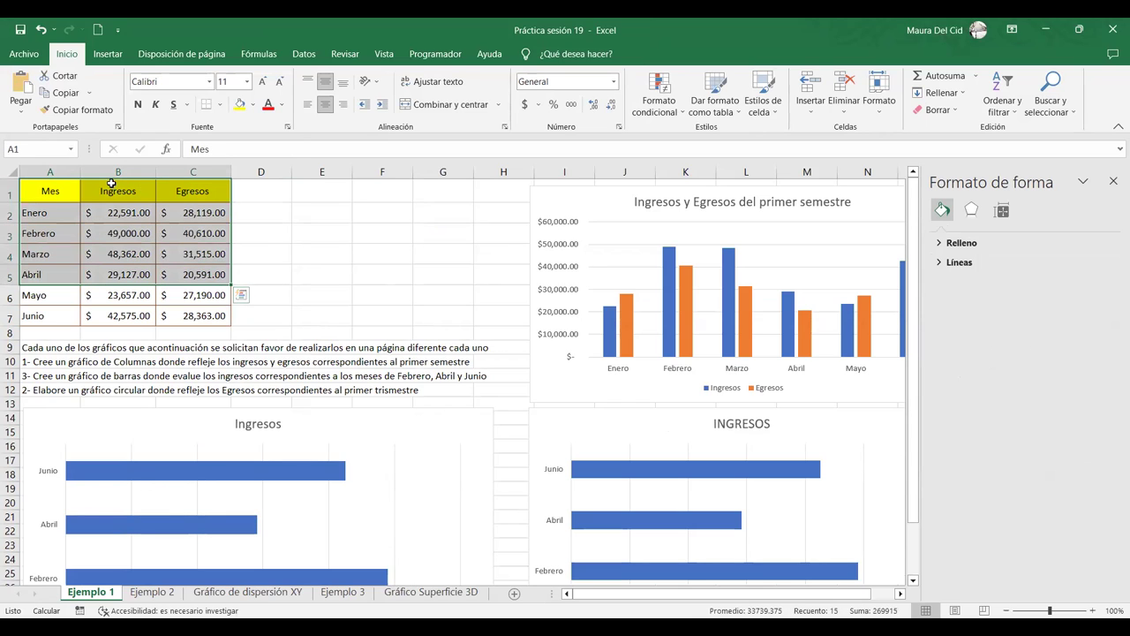
left_click(85, 194)
left_click_drag(85, 194, 187, 250)
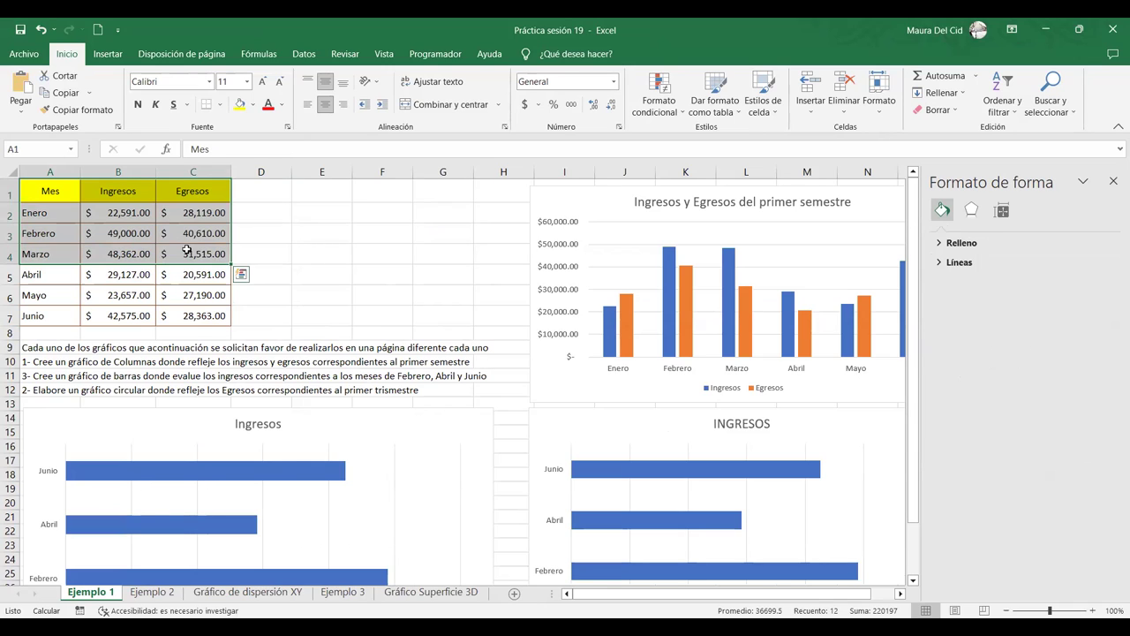
left_click(186, 250)
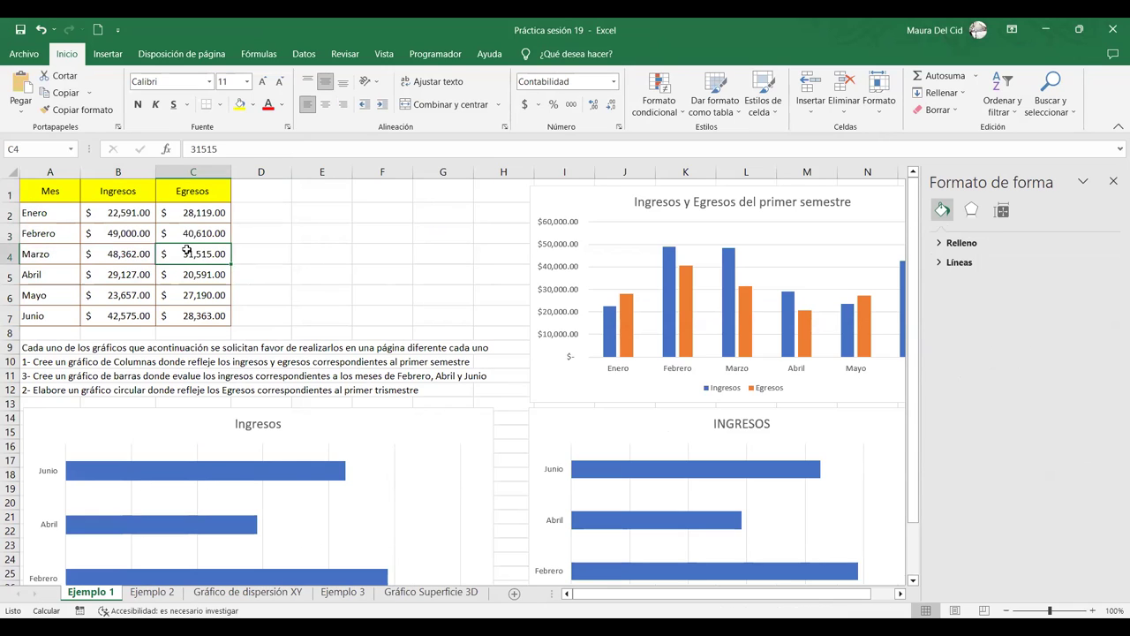
left_click_drag(42, 190, 198, 253)
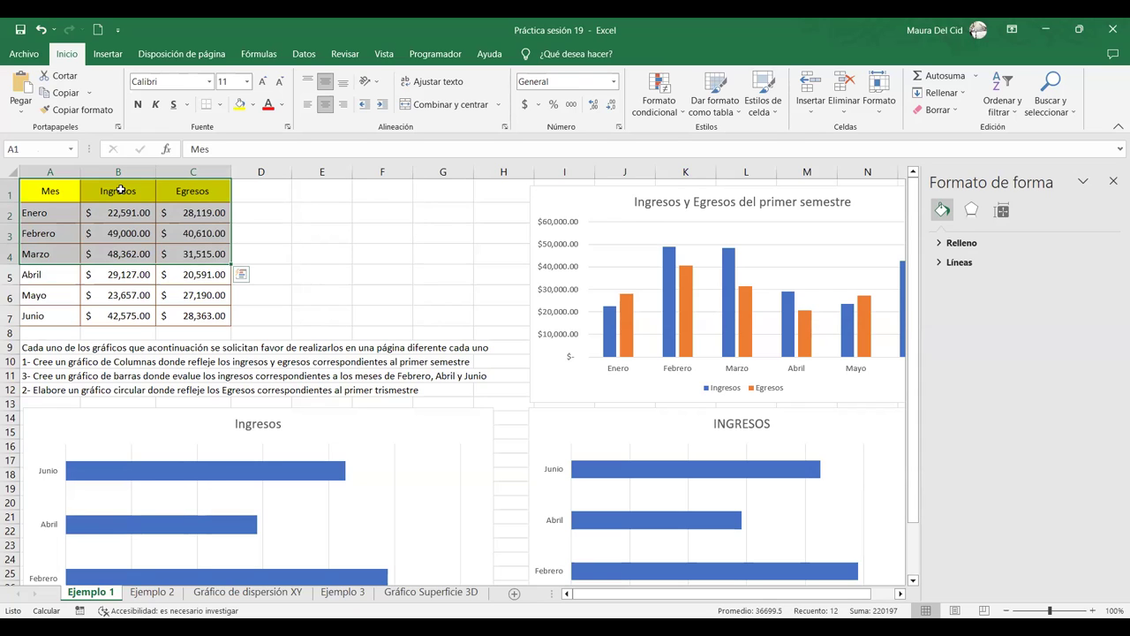
left_click_drag(66, 187, 66, 255)
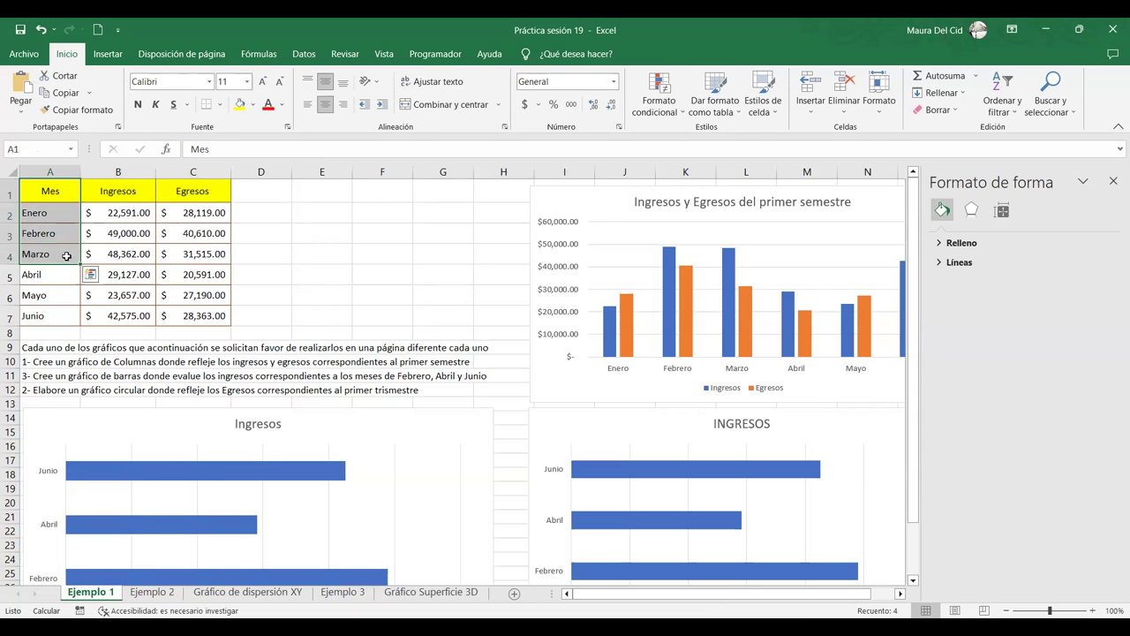
left_click_drag(192, 187, 202, 253)
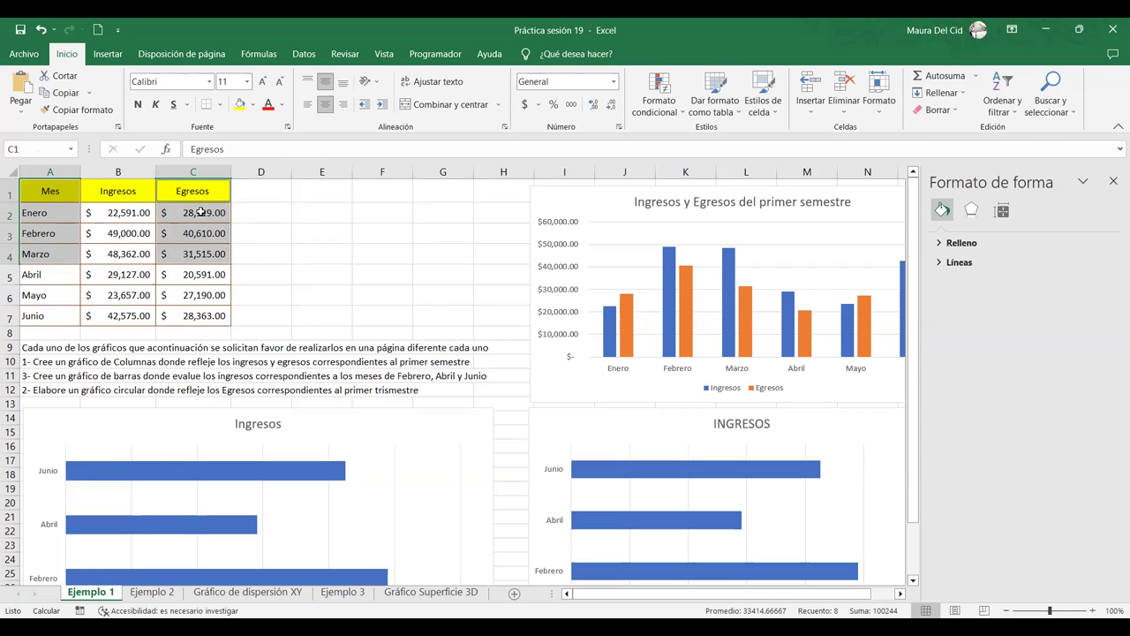
left_click_drag(53, 189, 190, 319)
Insert a 2D pie chart from the Mes and Egresos data for Enero to Marzo, A1:A4 and C1:C4.
left_click_drag(50, 191, 66, 254)
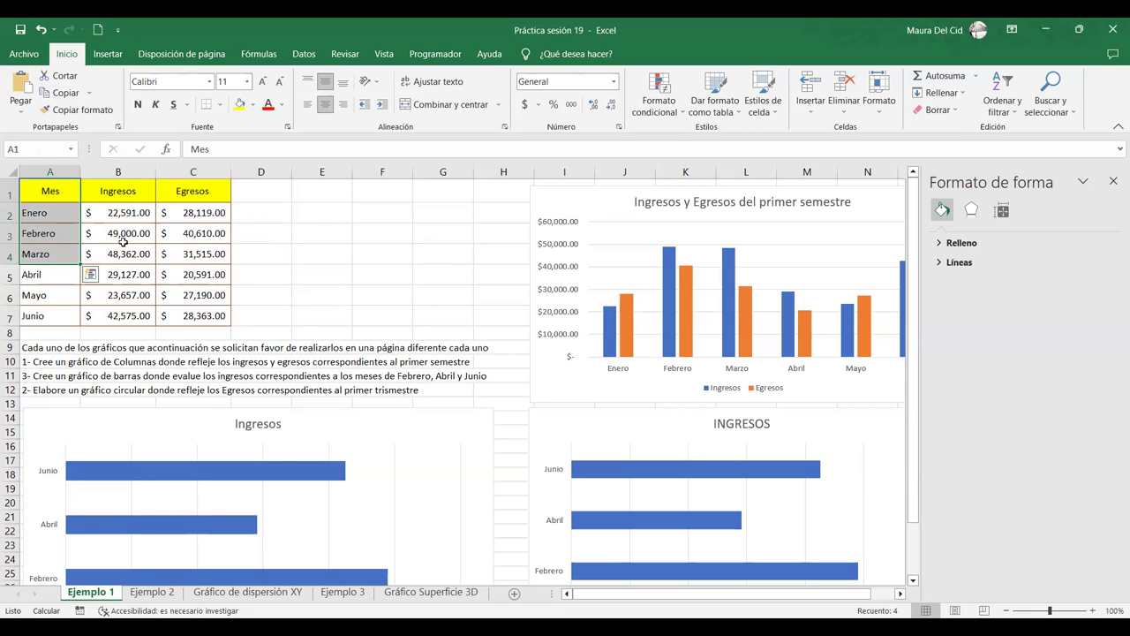
left_click(196, 195, "ctrl")
left_click_drag(196, 213, 196, 254)
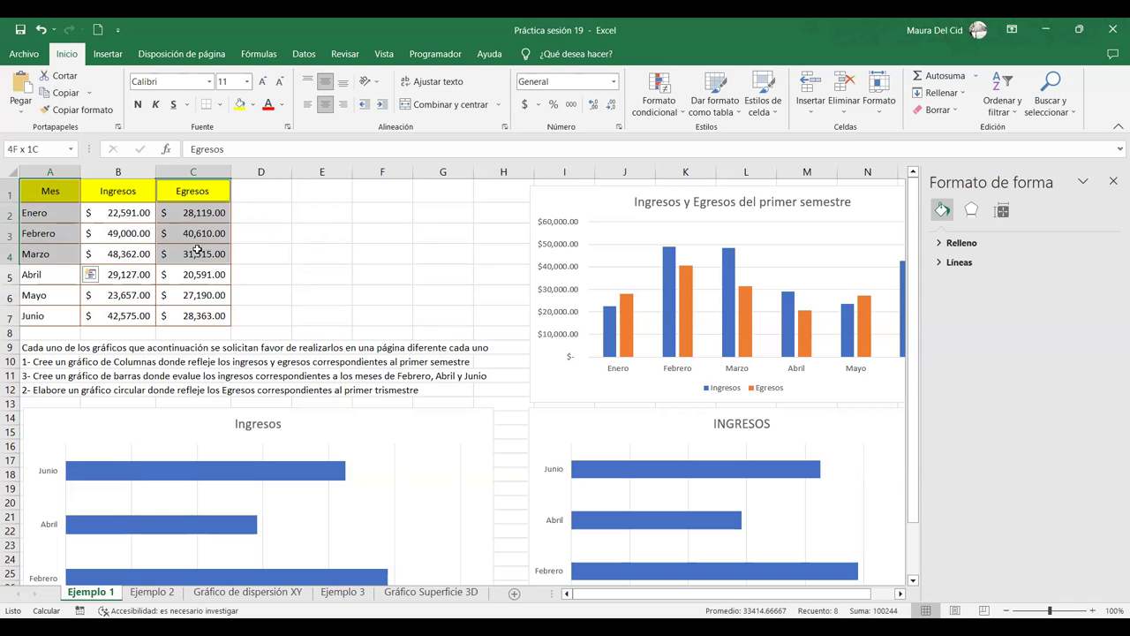
left_click(108, 54)
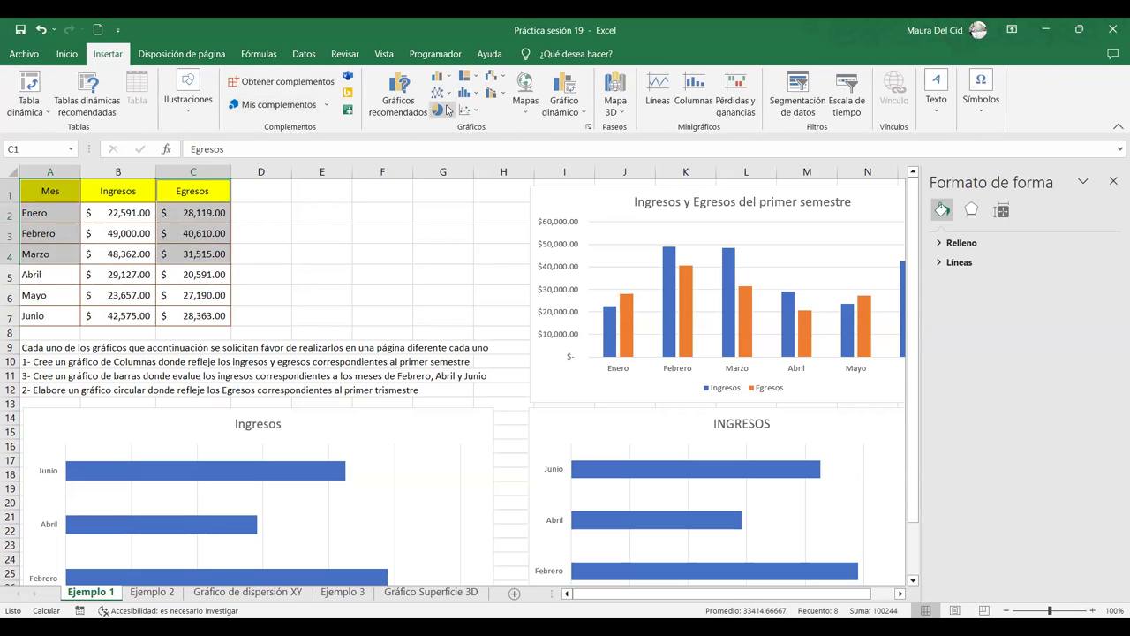
left_click(447, 110)
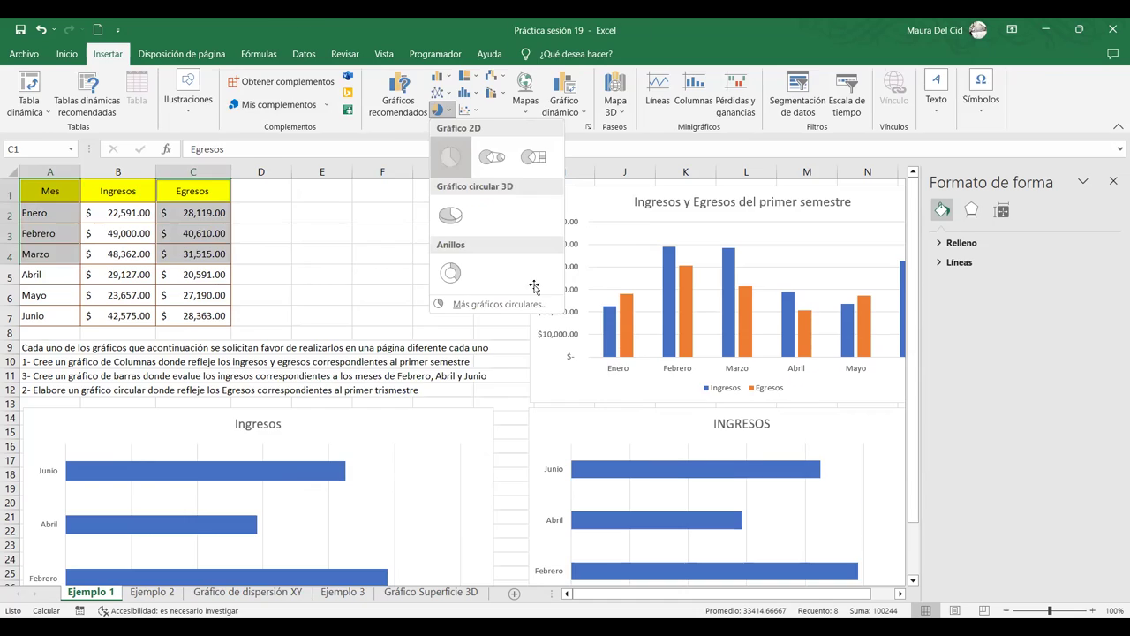
left_click(453, 167)
Move the Egresos pie chart directly below the INGRESOS bar chart and enlarge it to about I29:O46.
left_click_drag(555, 227, 628, 371)
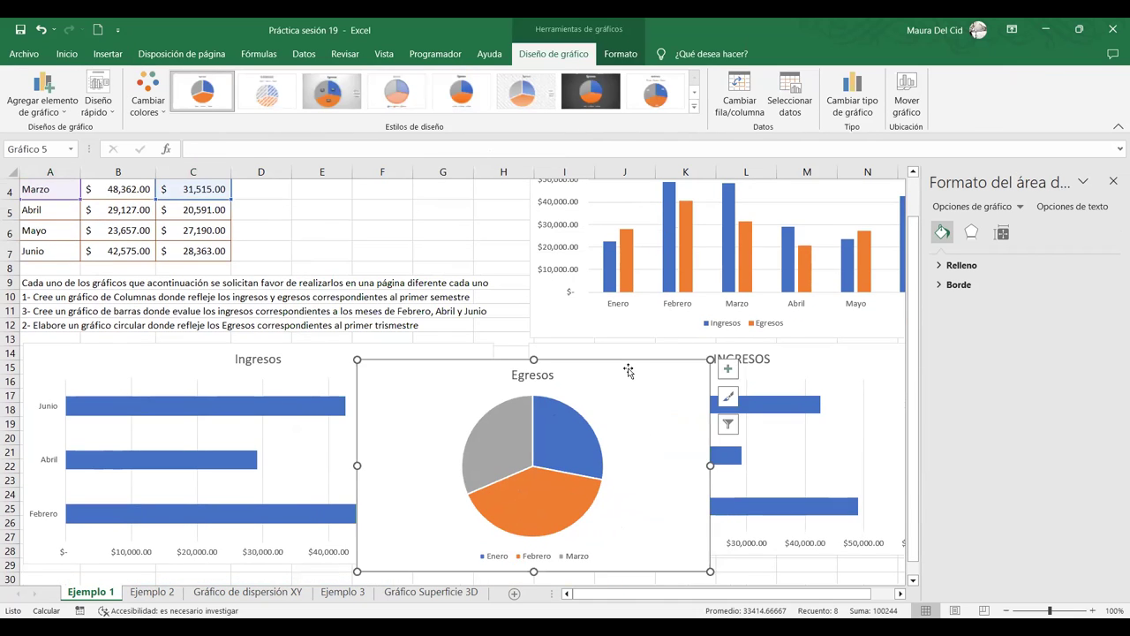
scroll(628, 371, "down", 3)
left_click_drag(608, 222, 761, 410)
left_click(762, 410)
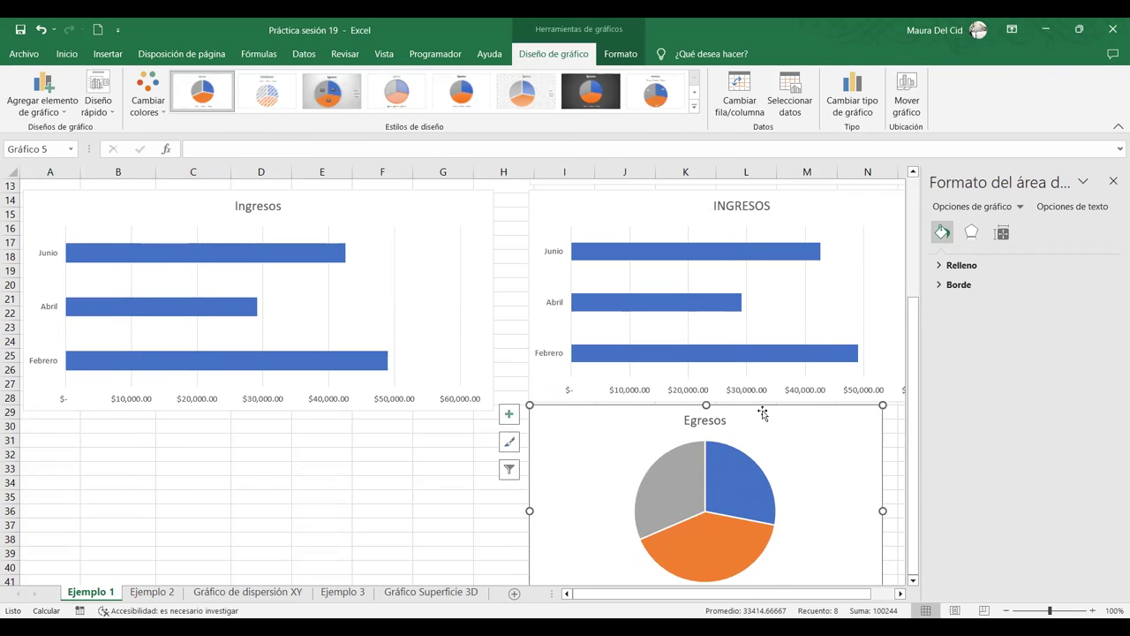
scroll(762, 410, "down", 3)
left_click_drag(671, 594, 689, 594)
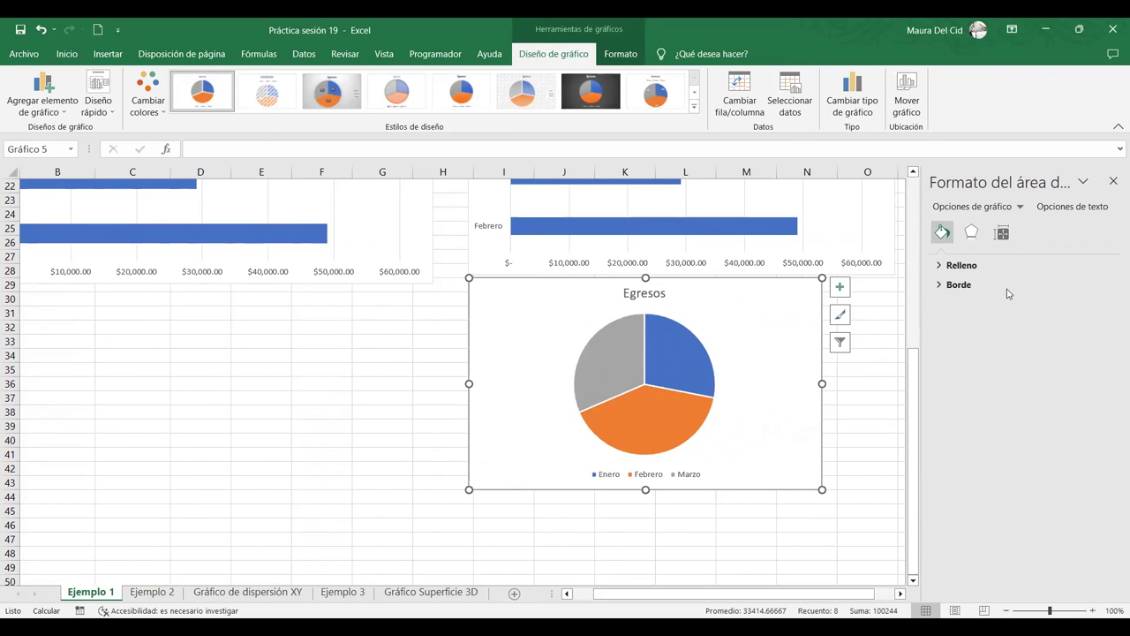
left_click(847, 540)
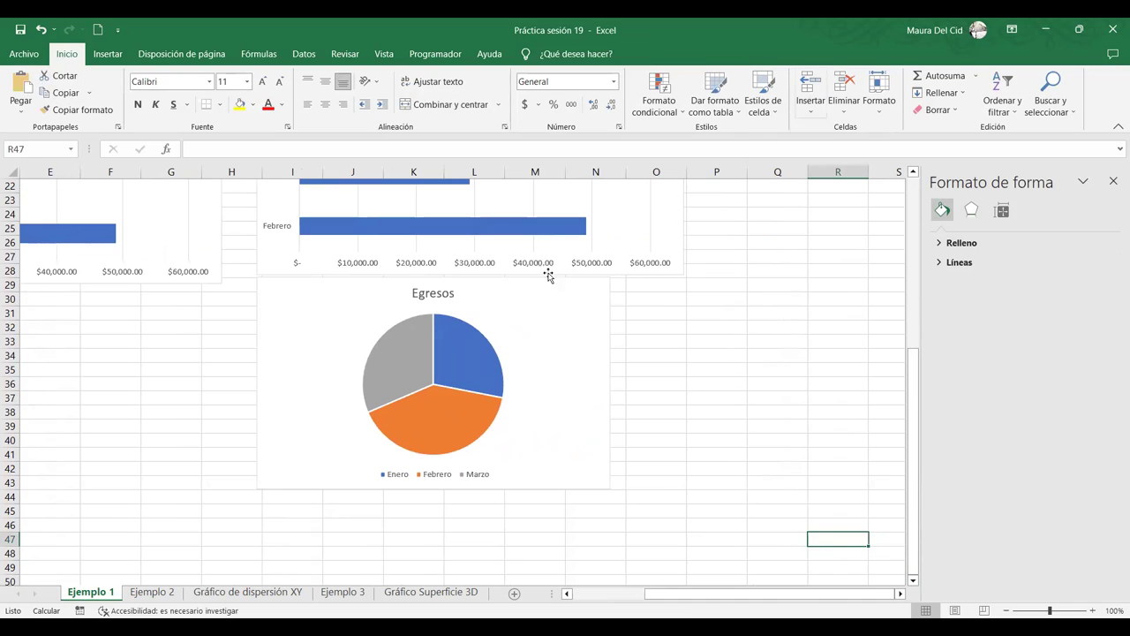
left_click_drag(610, 488, 687, 532)
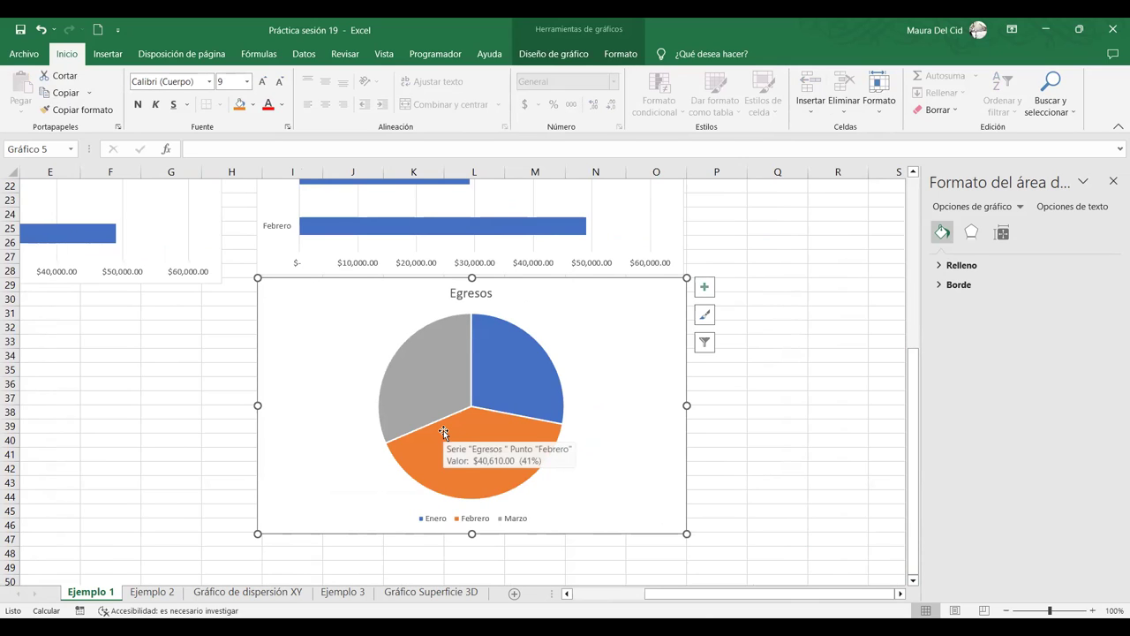
Check the Egresos pie chart against its source table, and examine its legend and each slice's value and percentage.
scroll(140, 311, "up", 1)
scroll(140, 311, "up", 6)
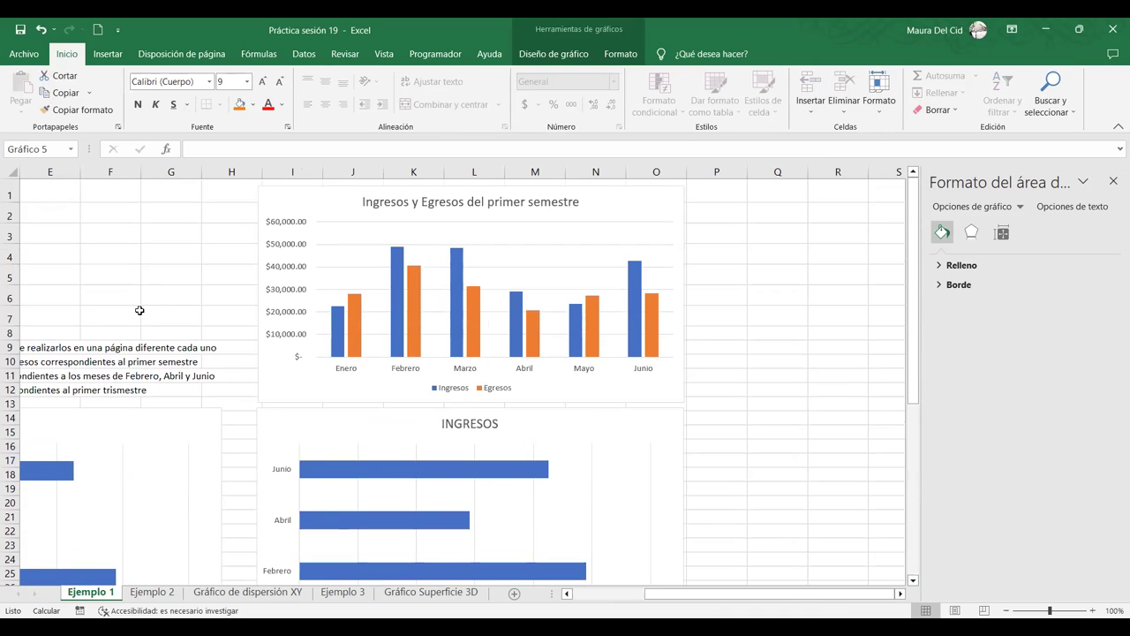
left_click_drag(713, 598, 641, 598)
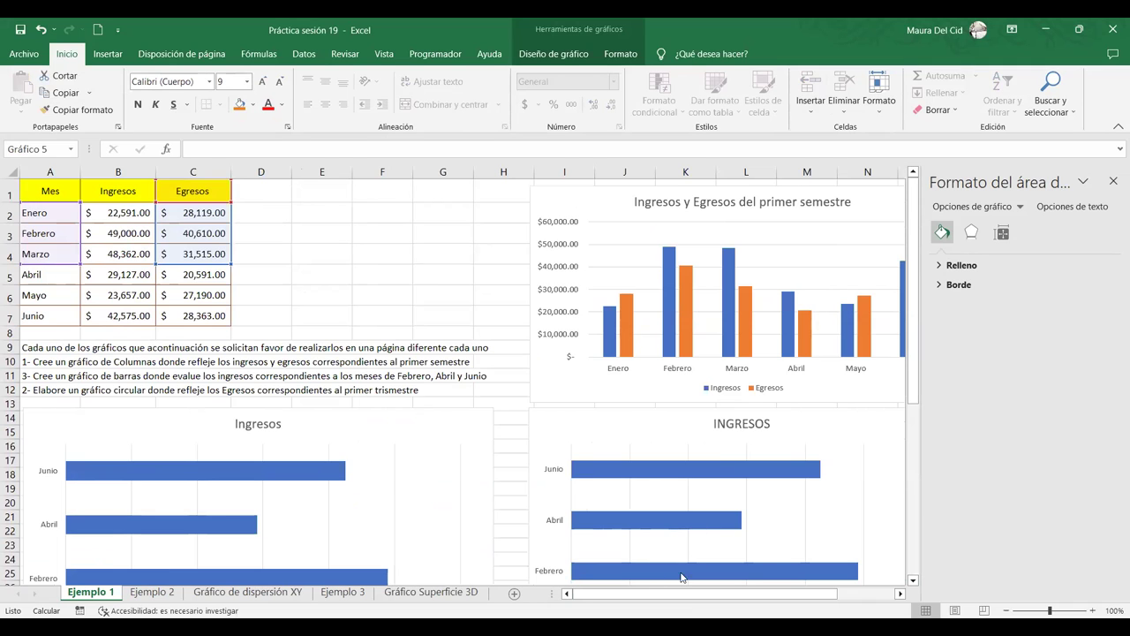
scroll(706, 552, "down", 7)
left_click(720, 519)
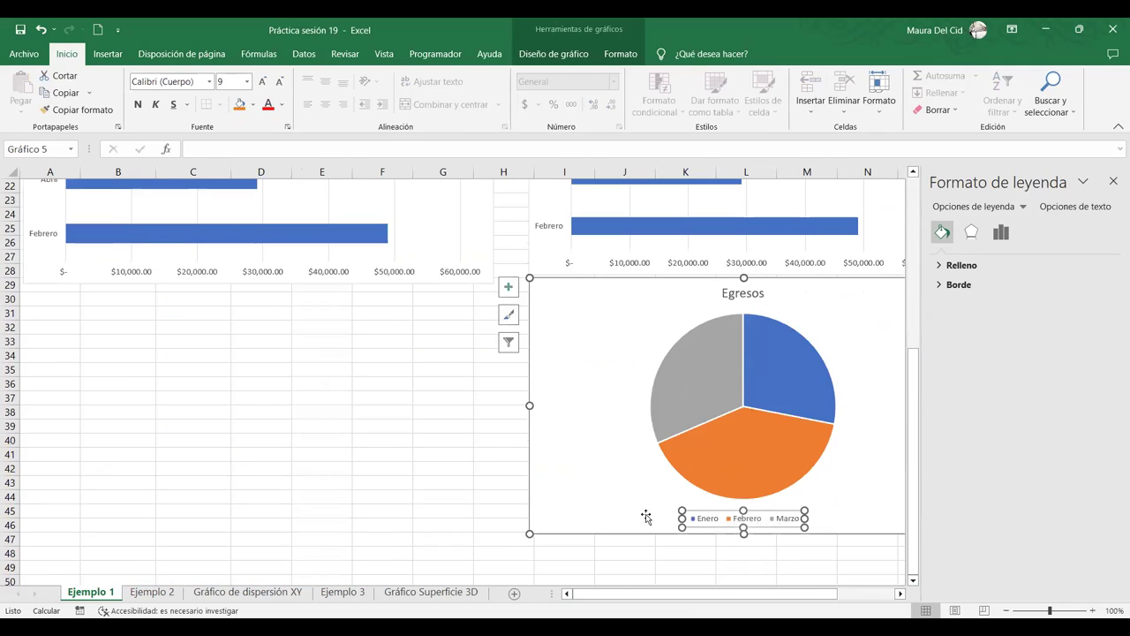
left_click(628, 494)
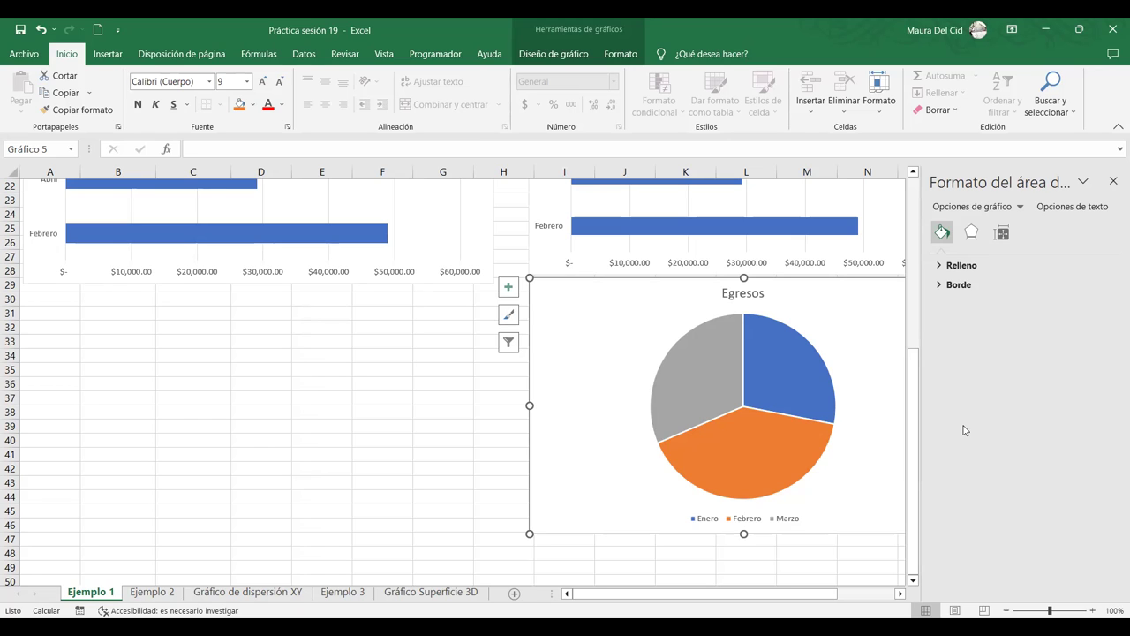
left_click_drag(781, 594, 947, 616)
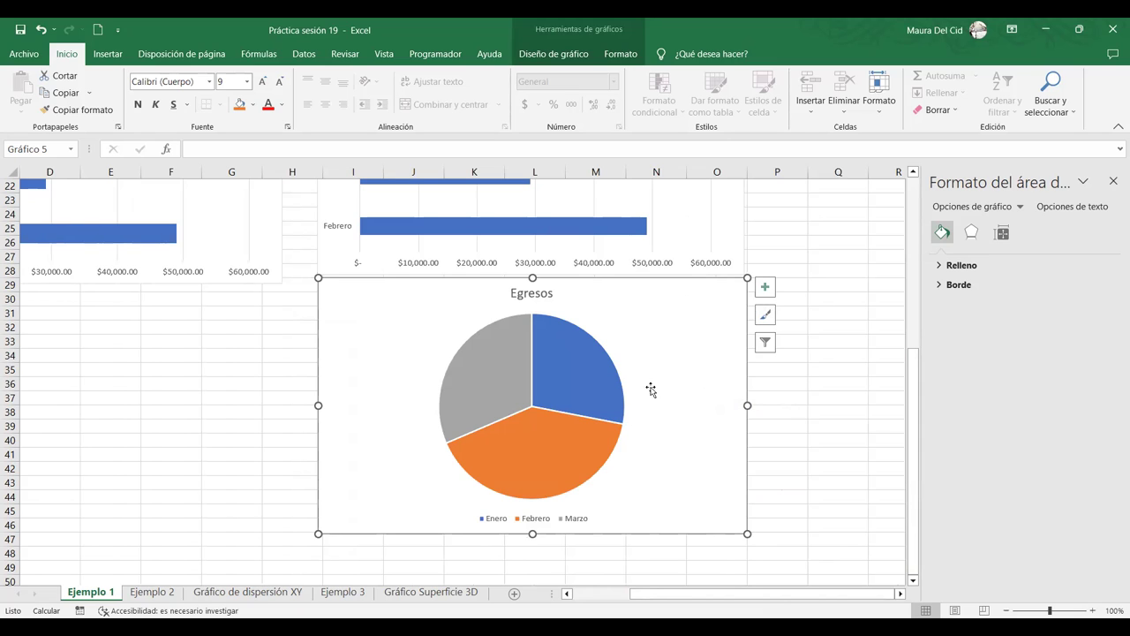
mouse_move(613, 375)
left_click(578, 380)
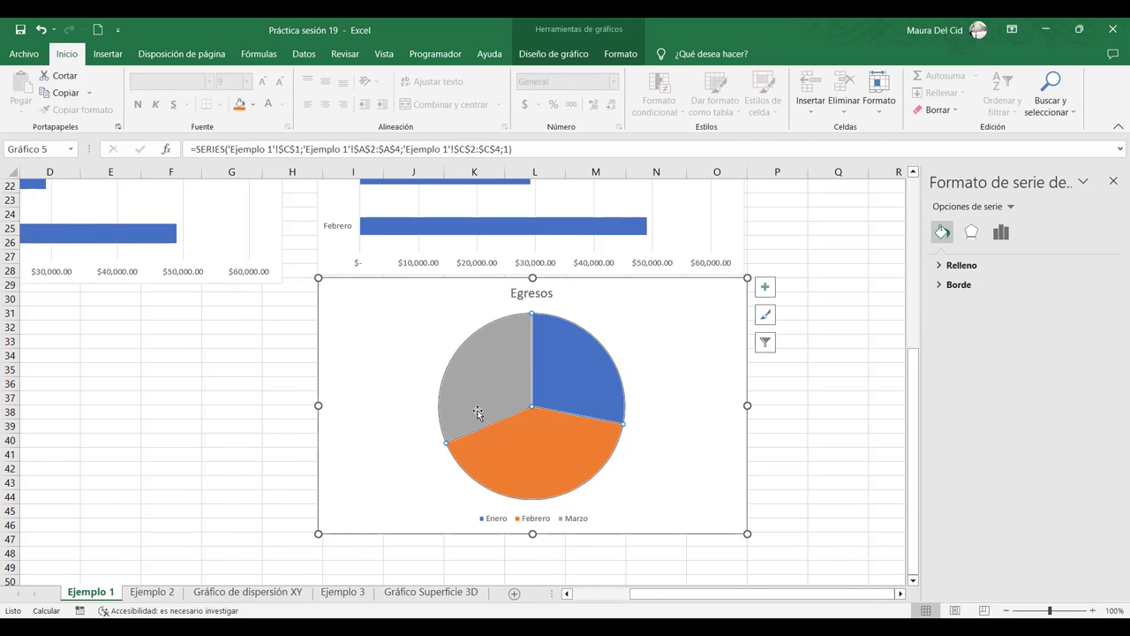
mouse_move(477, 412)
mouse_move(570, 351)
left_click(674, 330)
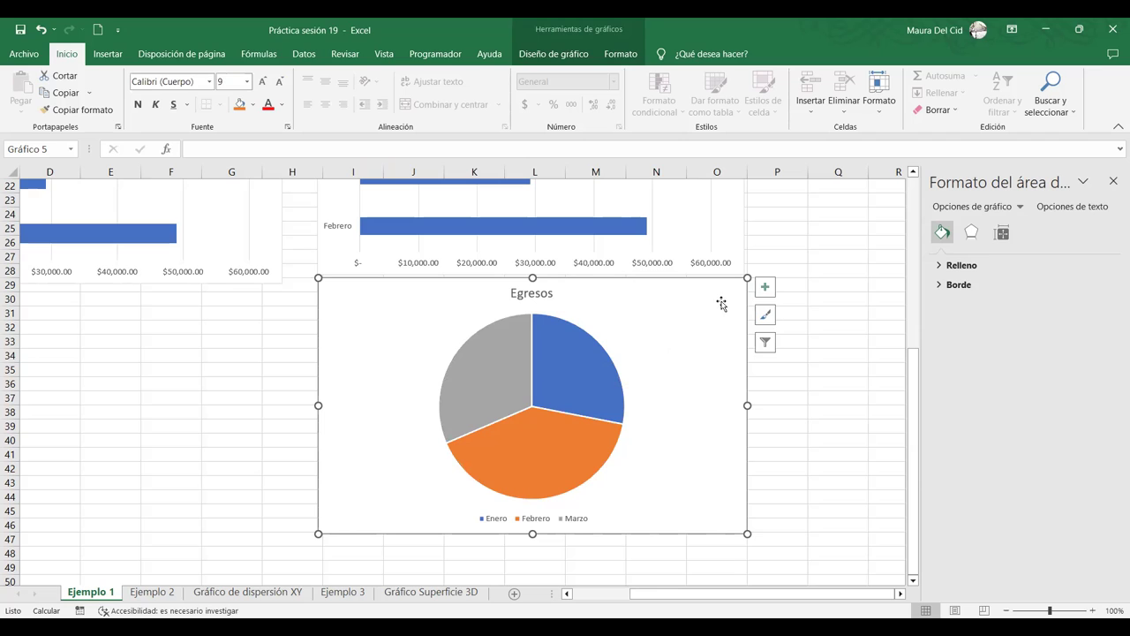
left_click(767, 287)
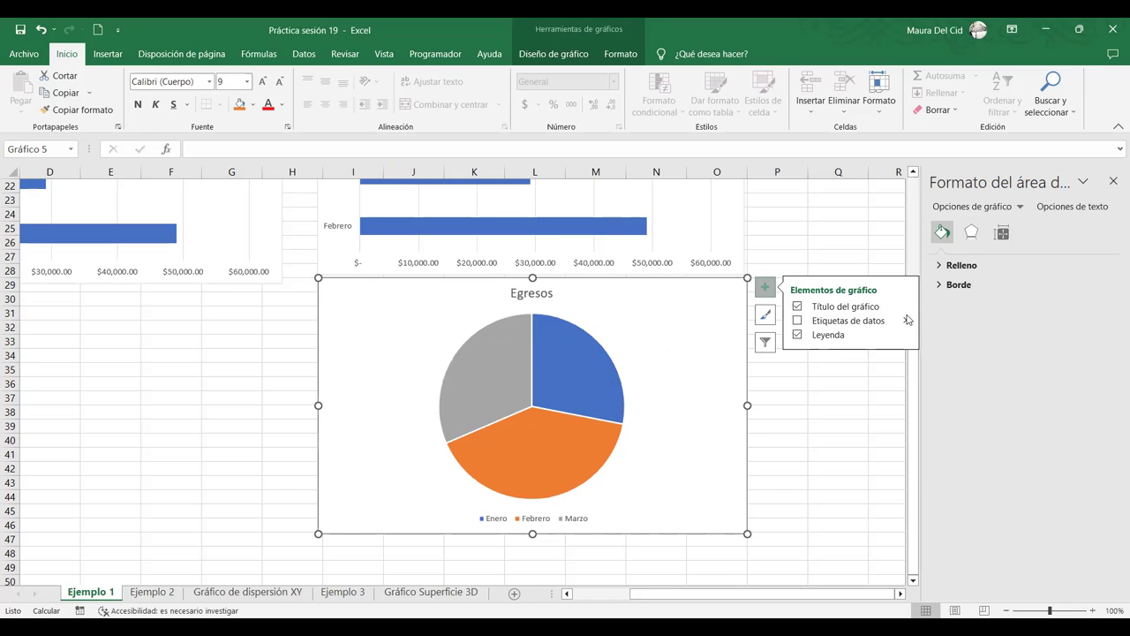
left_click(905, 322)
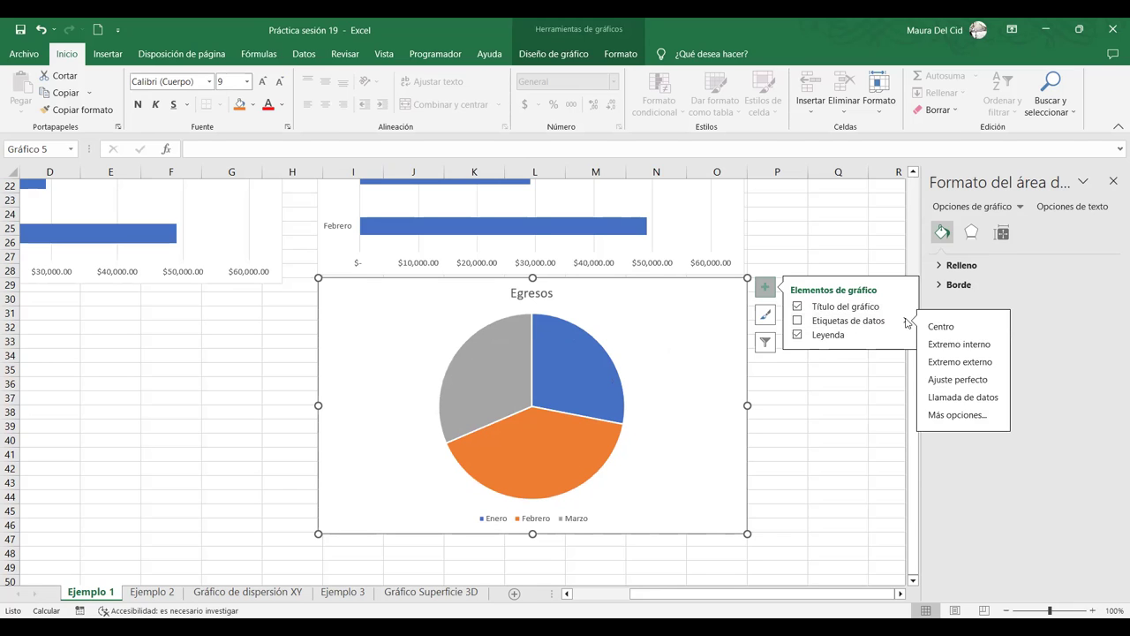
left_click(956, 414)
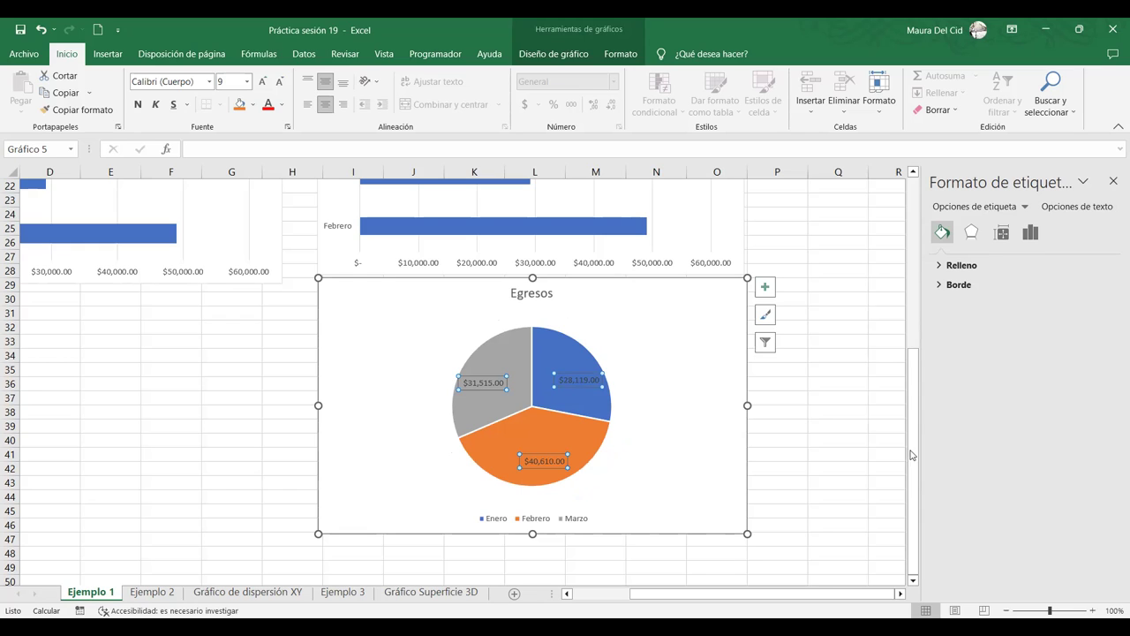
left_click(710, 423)
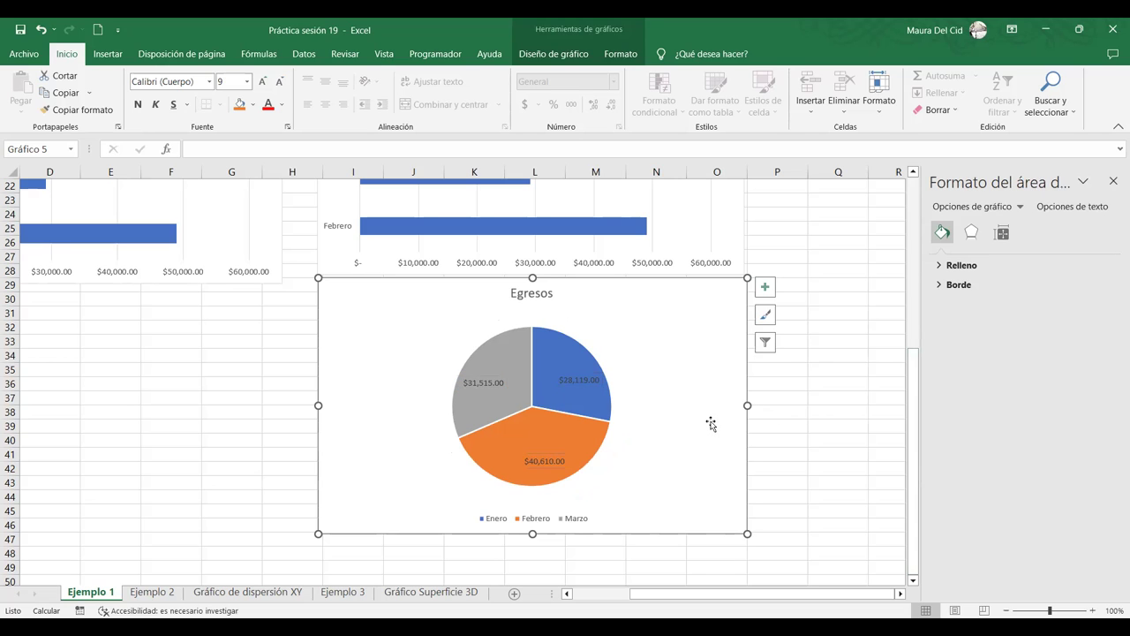
key("ctrl+z")
left_click(765, 344)
Add data labels to the Egresos pie chart that show Porcentaje instead of Valor.
left_click(765, 287)
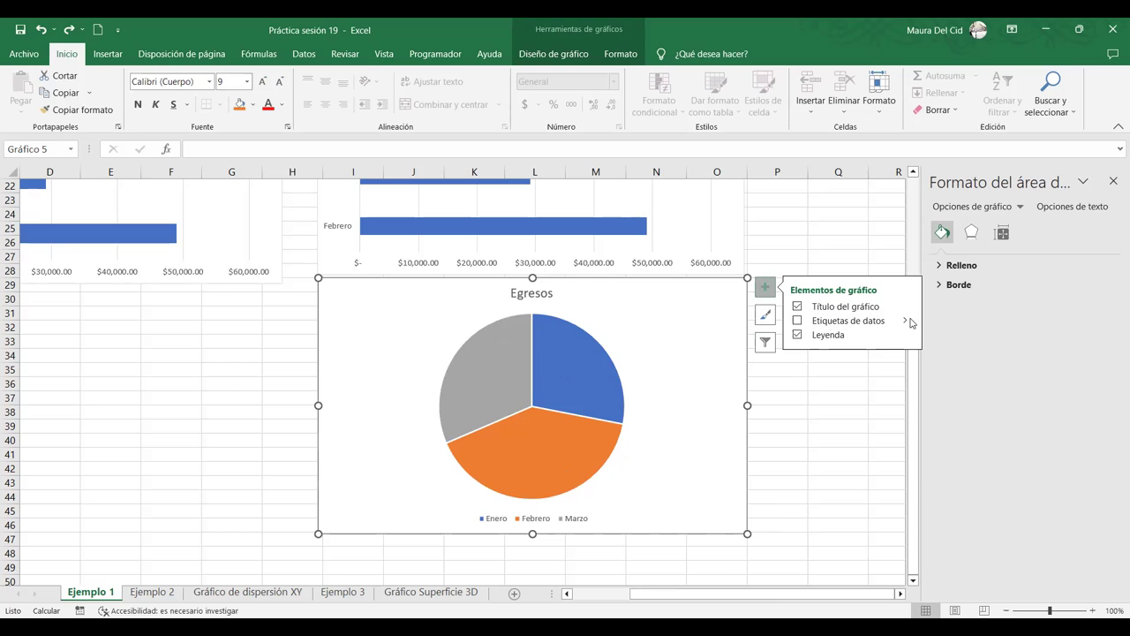
mouse_move(910, 321)
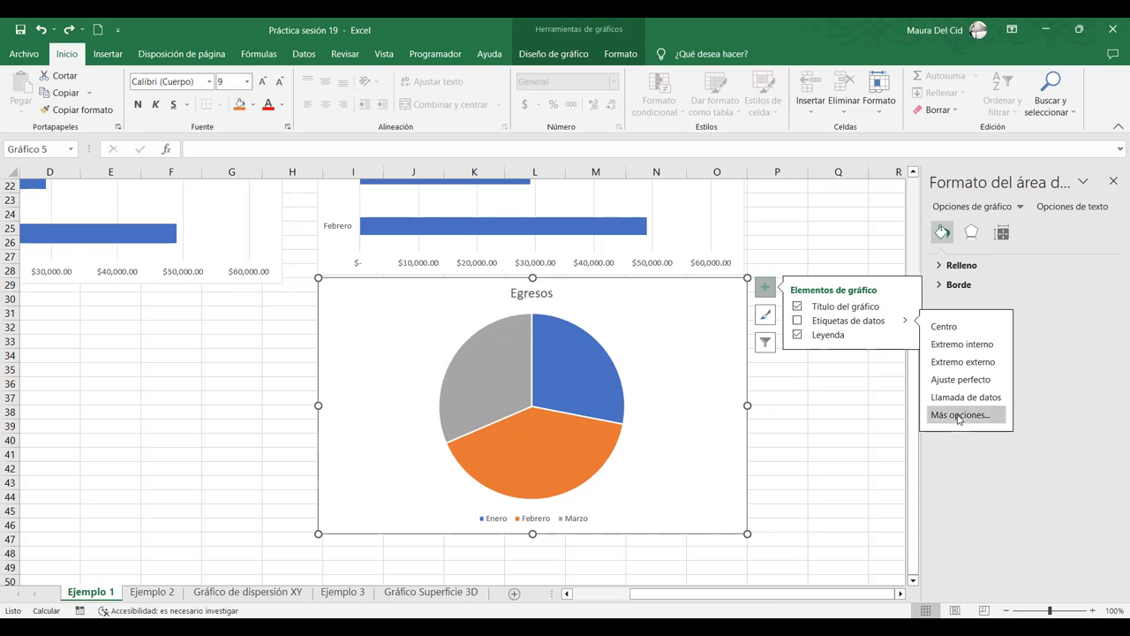
left_click(959, 415)
left_click(1029, 234)
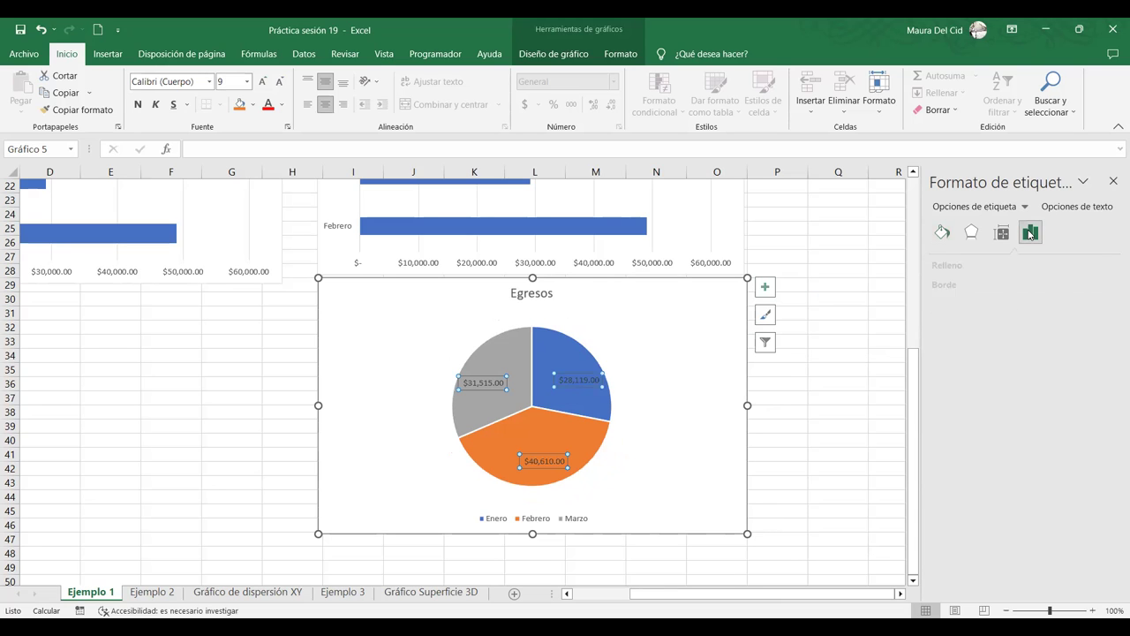
left_click(940, 267)
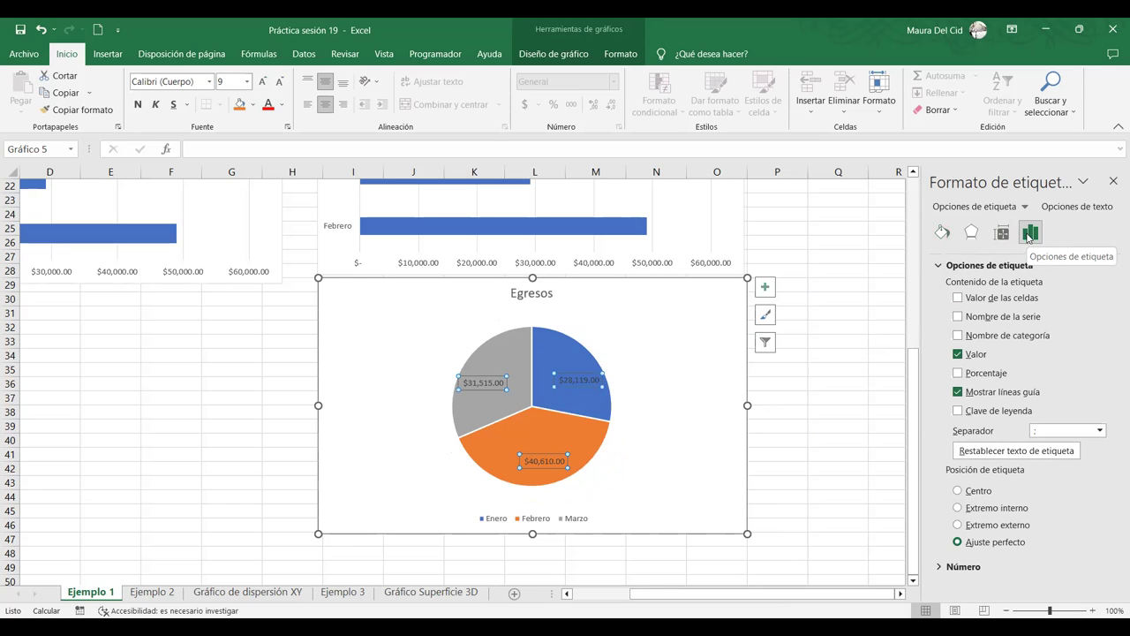
left_click(958, 375)
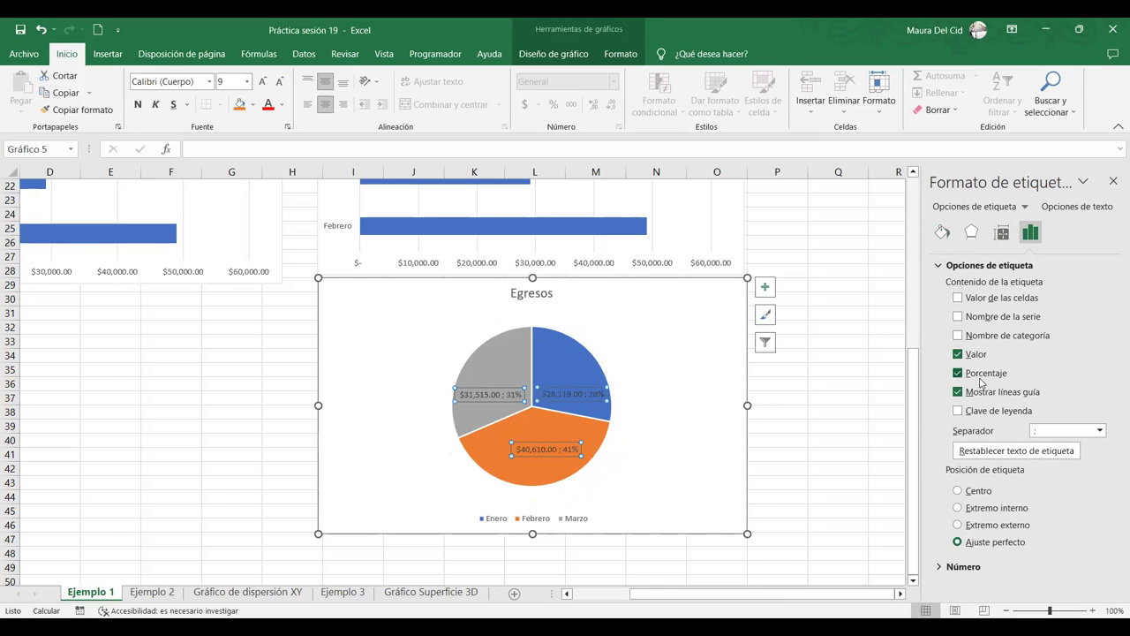
left_click(958, 354)
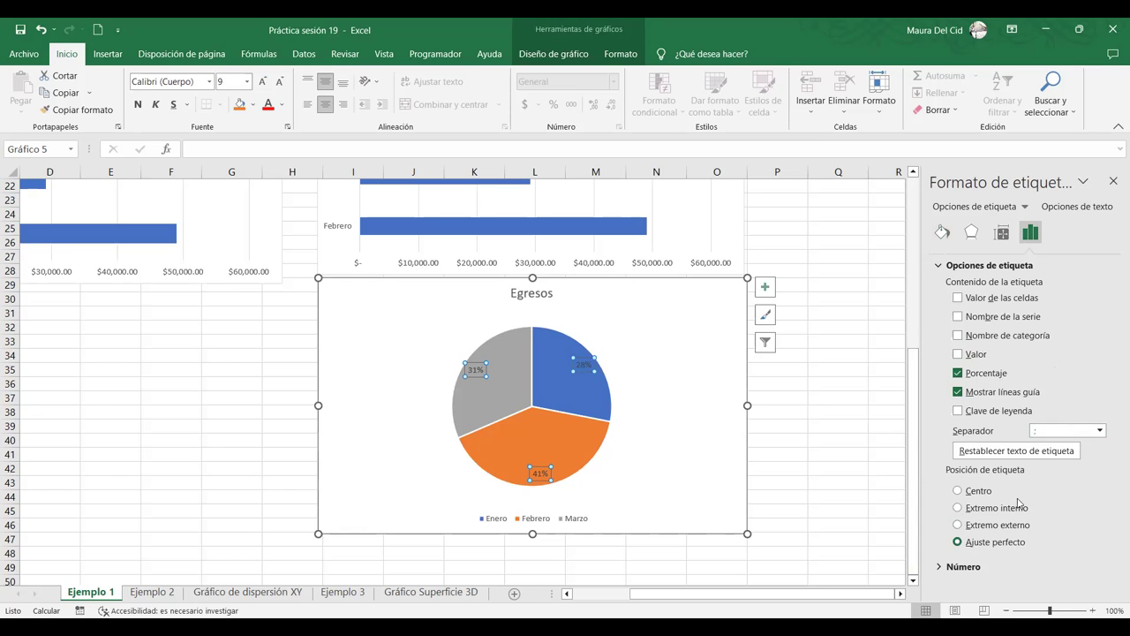
Try the Centro, Extremo interno and Extremo externo positions for the percentage labels, and settle on Centro.
left_click(969, 496)
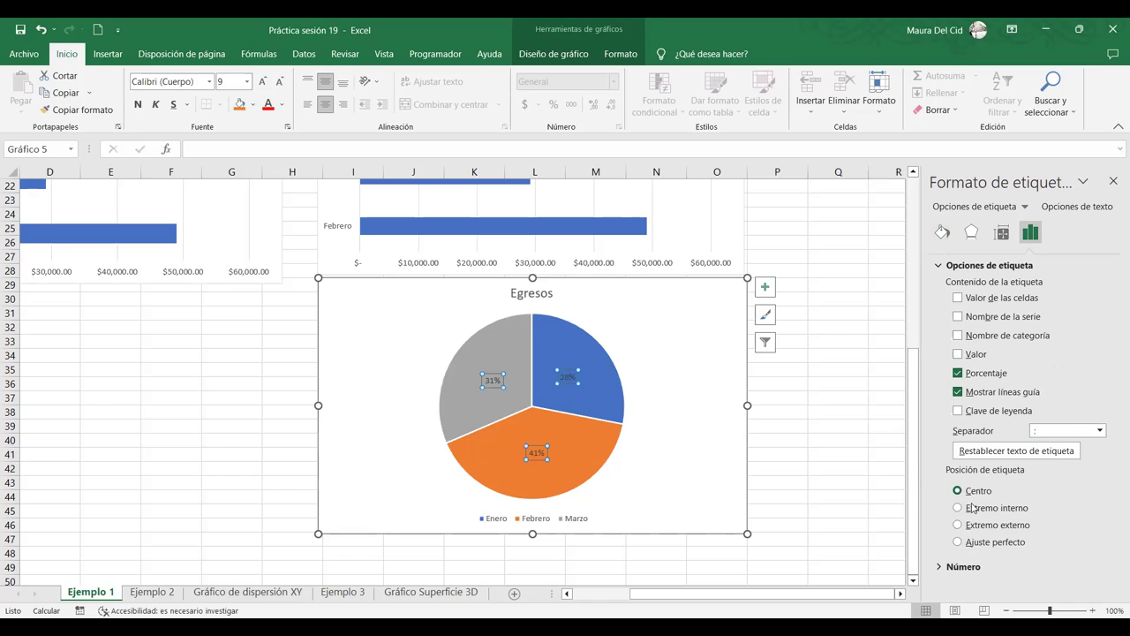
left_click(992, 512)
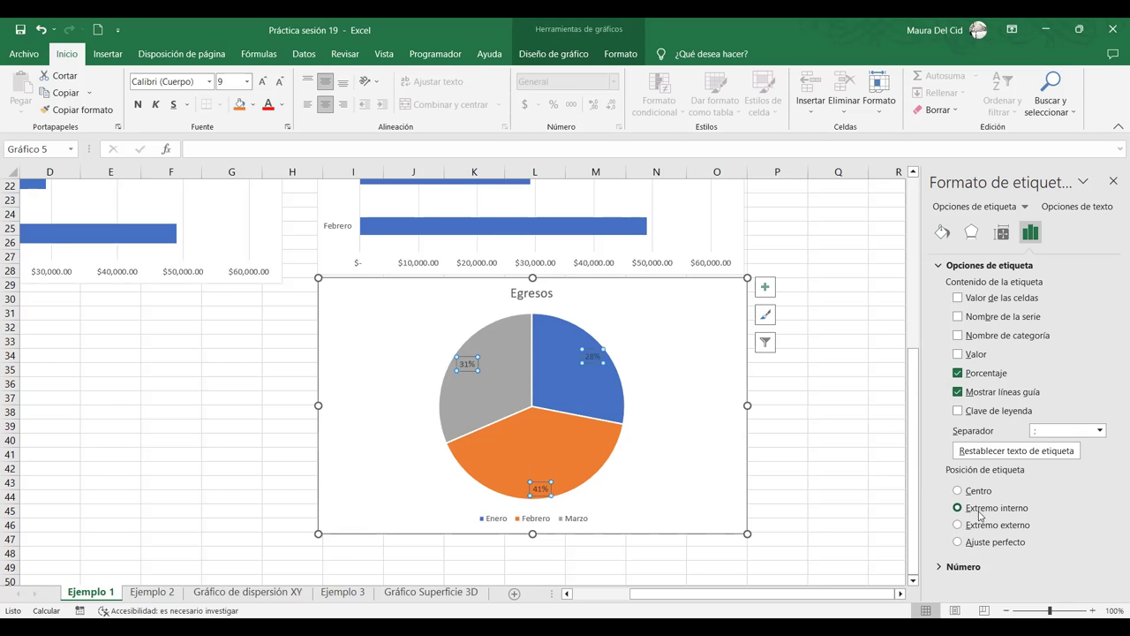
left_click(981, 526)
left_click(984, 541)
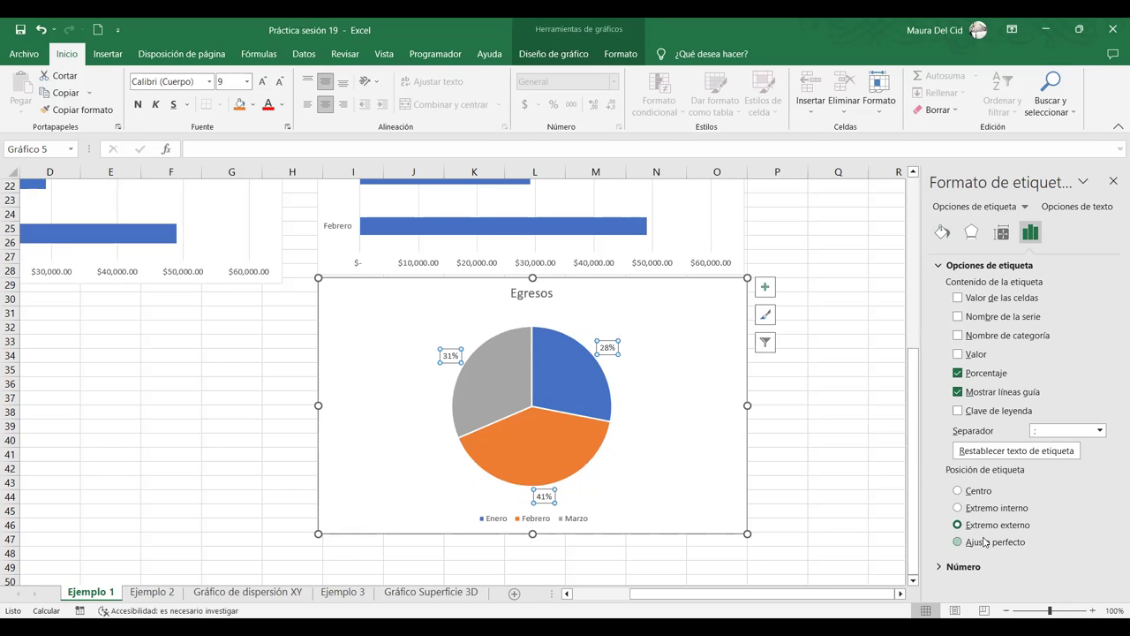
left_click(971, 491)
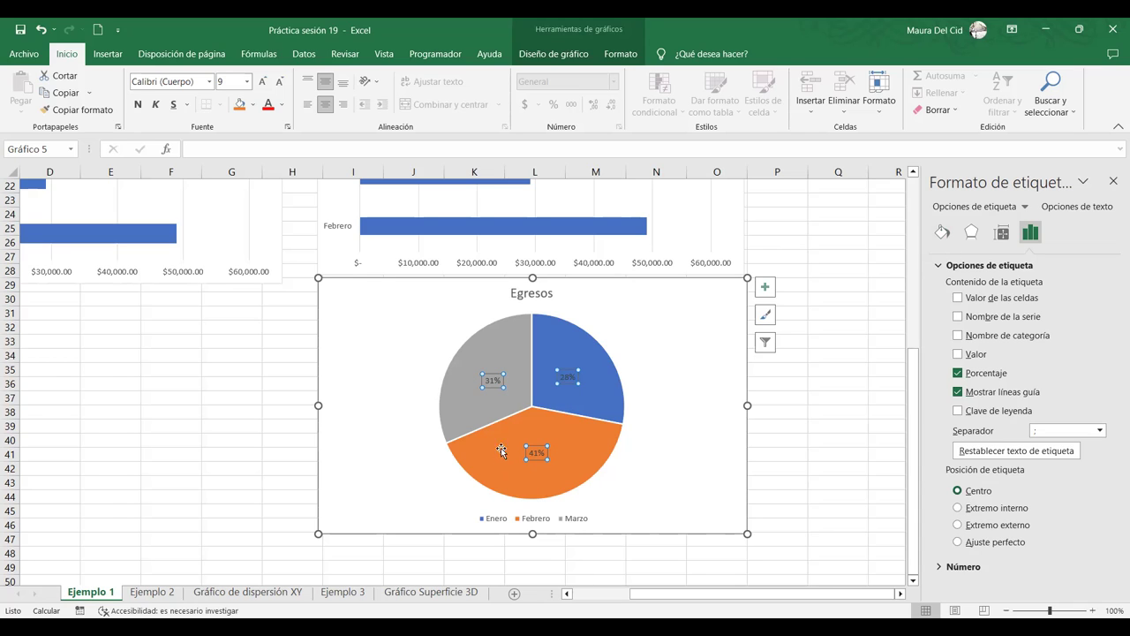
Enlarge the percentage labels of the Egresos pie chart to font size 18.
mouse_move(580, 380)
left_click(263, 81)
left_click(262, 81)
left_click(262, 81)
left_click(262, 81)
left_click(263, 82)
left_click(262, 81)
left_click(262, 82)
left_click(279, 82)
left_click(279, 81)
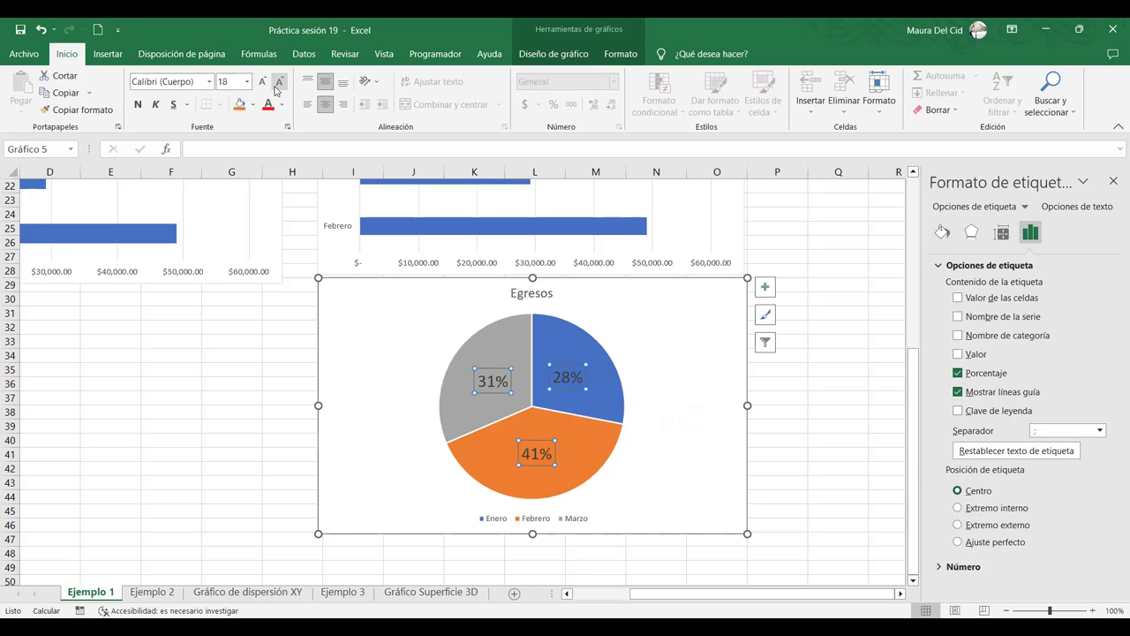
left_click(680, 490)
Match the slices of the Egresos pie chart and their percentages to the months in the legend.
left_click(584, 454)
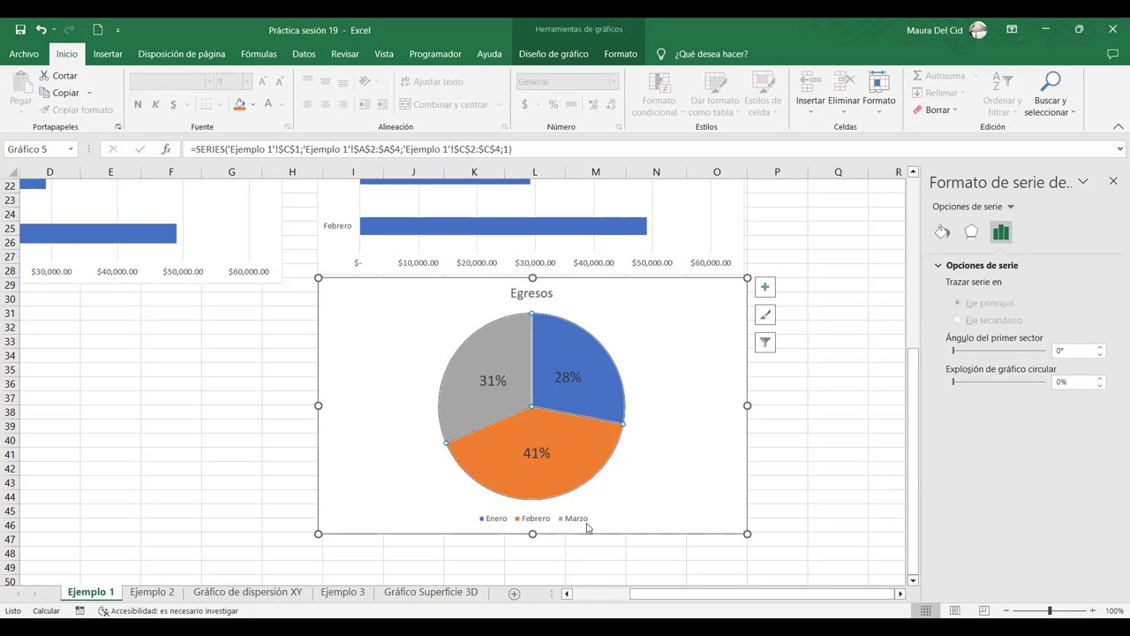
left_click(605, 399)
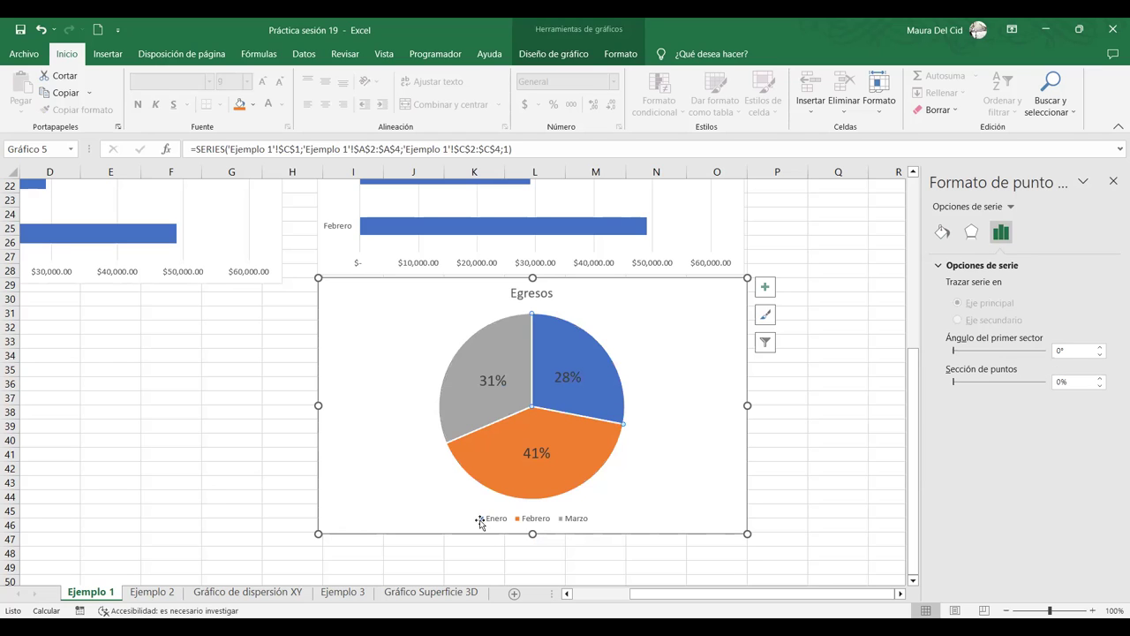
left_click(472, 424)
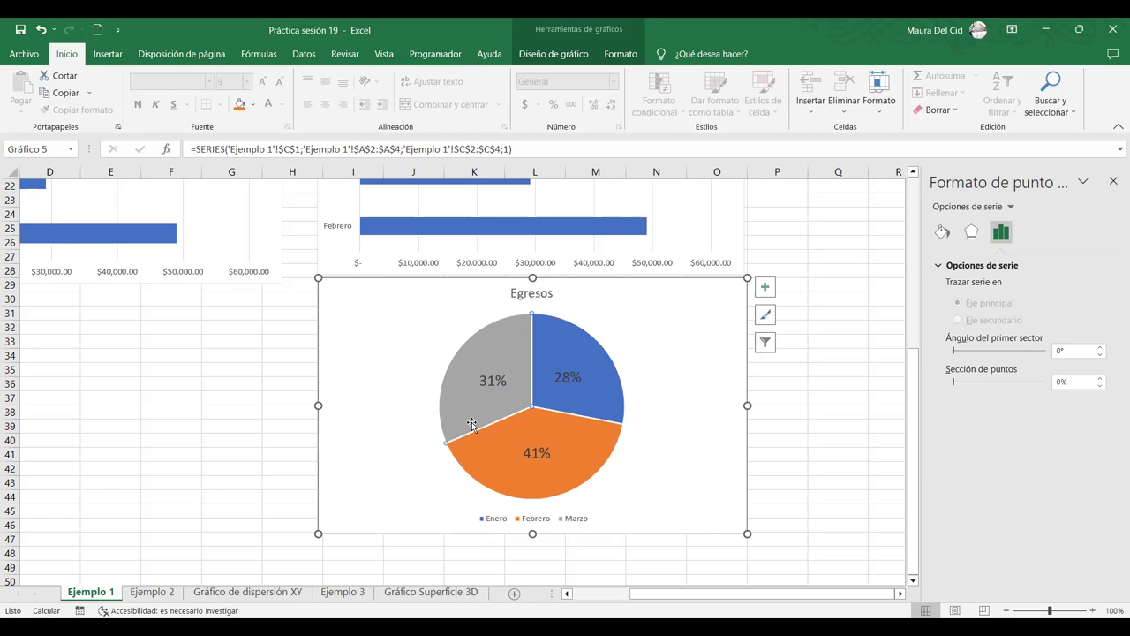
left_click(583, 524)
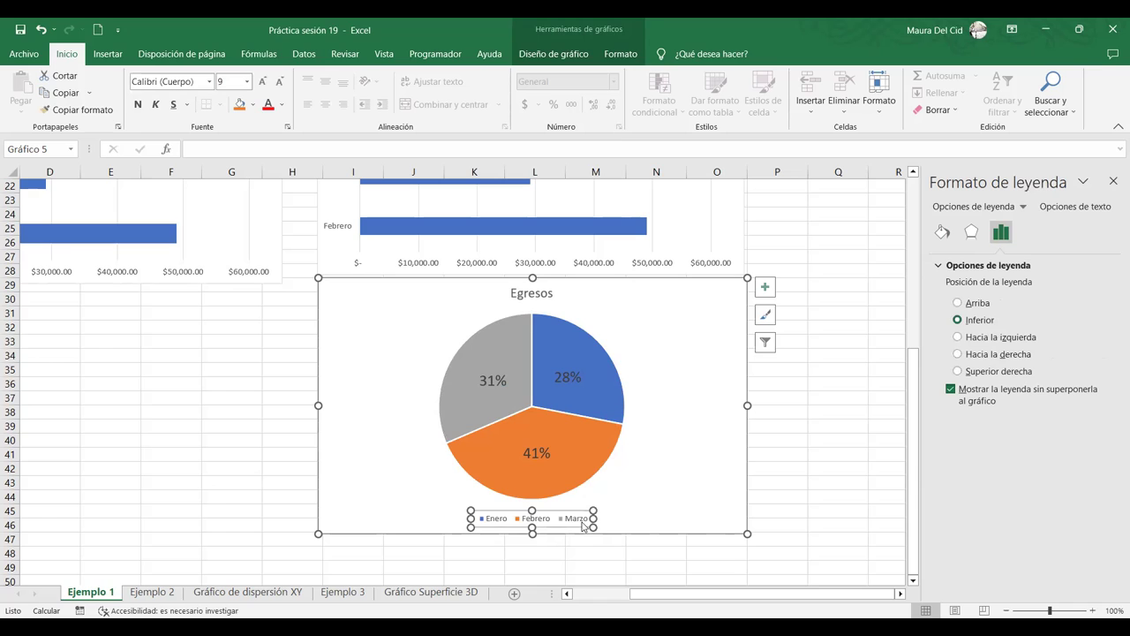
left_click(610, 504)
left_click(608, 483)
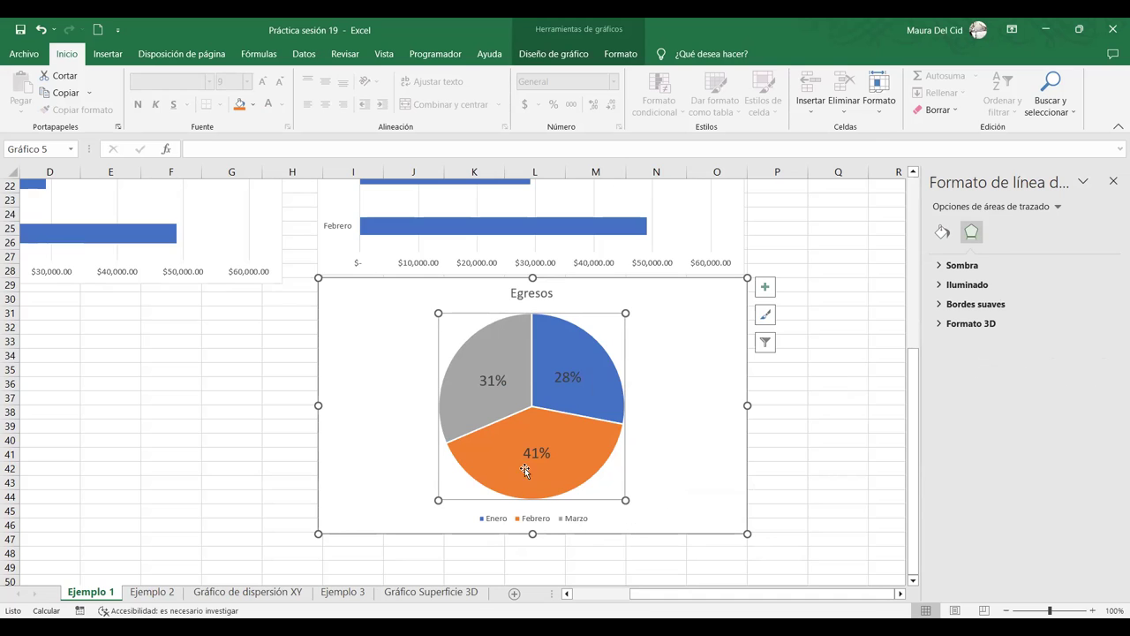
Review the semester column chart, the INGRESOS bar chart and the Egresos pie chart on the sheet.
scroll(520, 468, "up", 5)
scroll(518, 446, "up", 3)
scroll(517, 446, "down", 6)
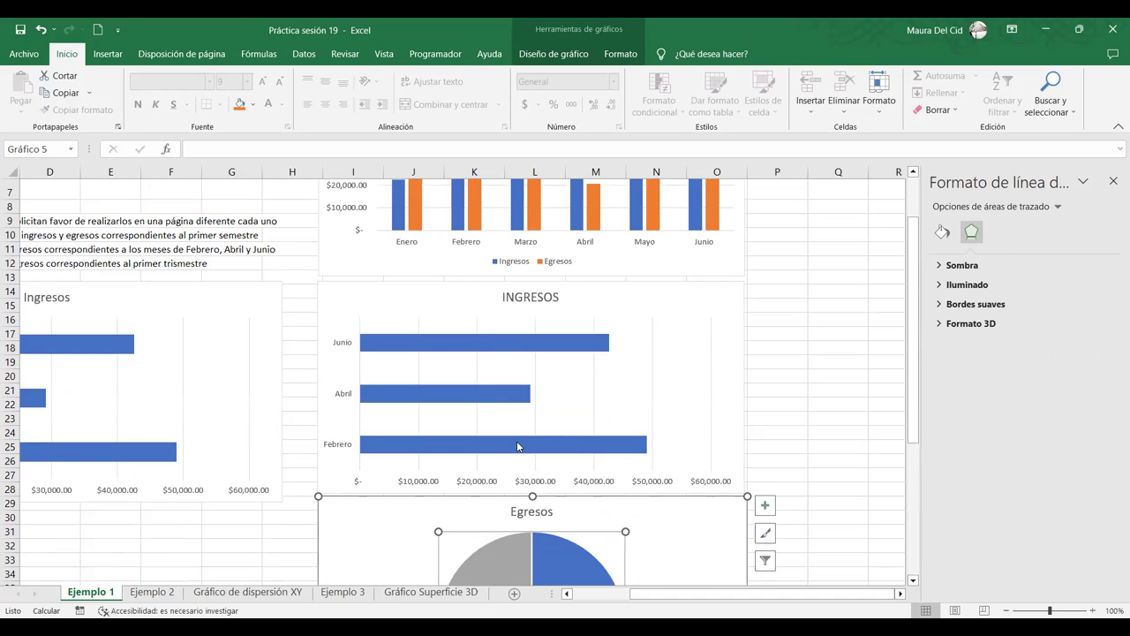
scroll(517, 442, "down", 2)
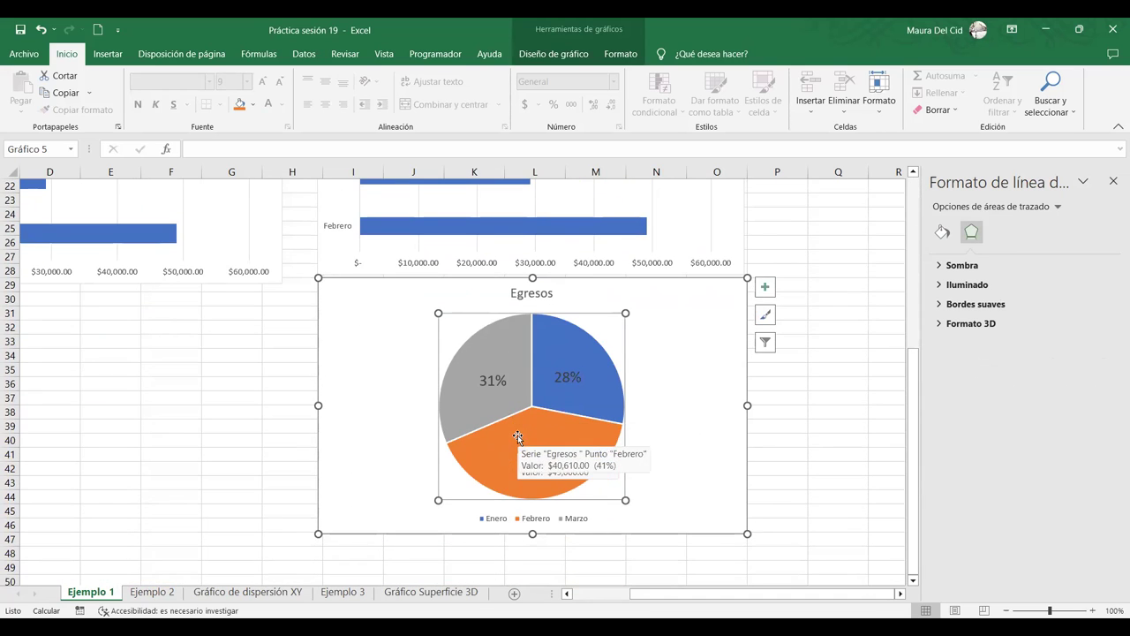
scroll(518, 436, "up", 3)
scroll(517, 437, "up", 4)
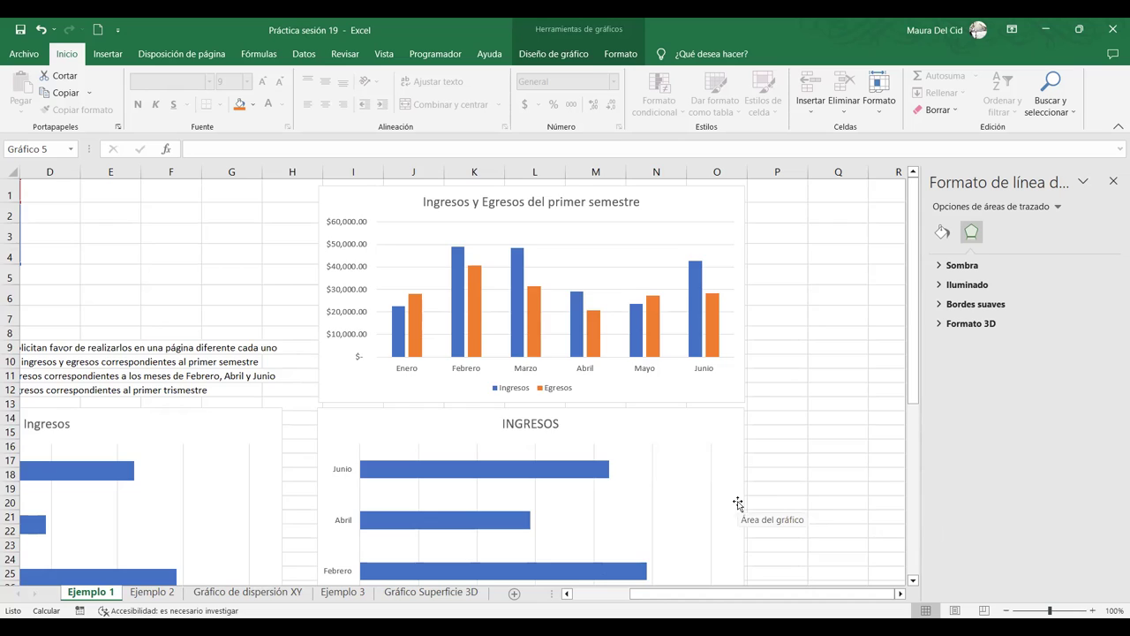
scroll(738, 503, "down", 7)
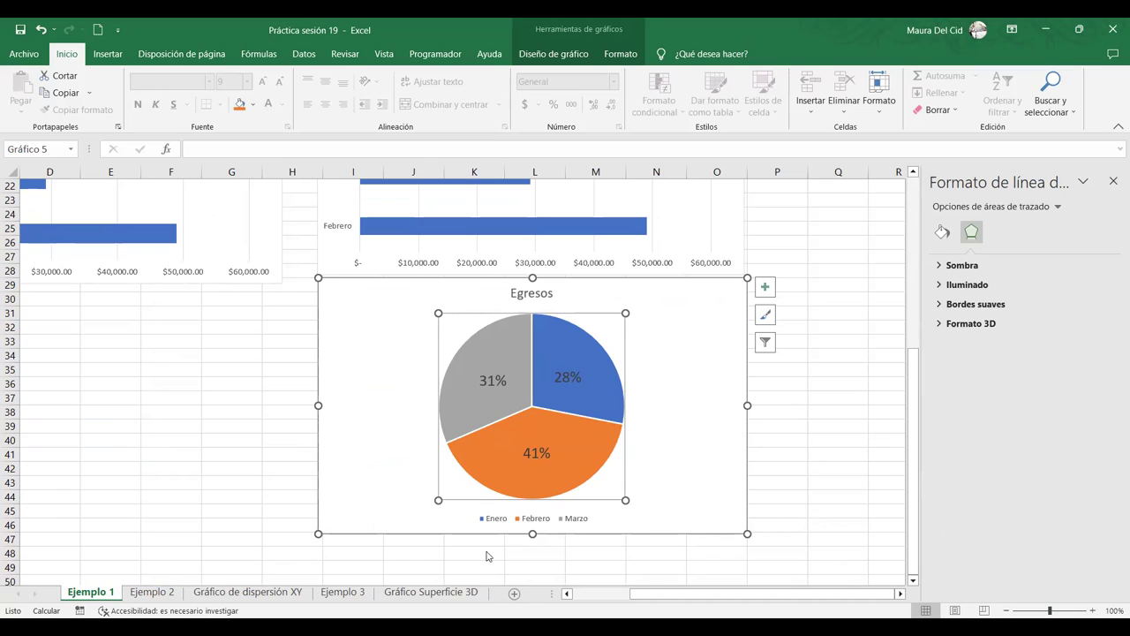
left_click(828, 262)
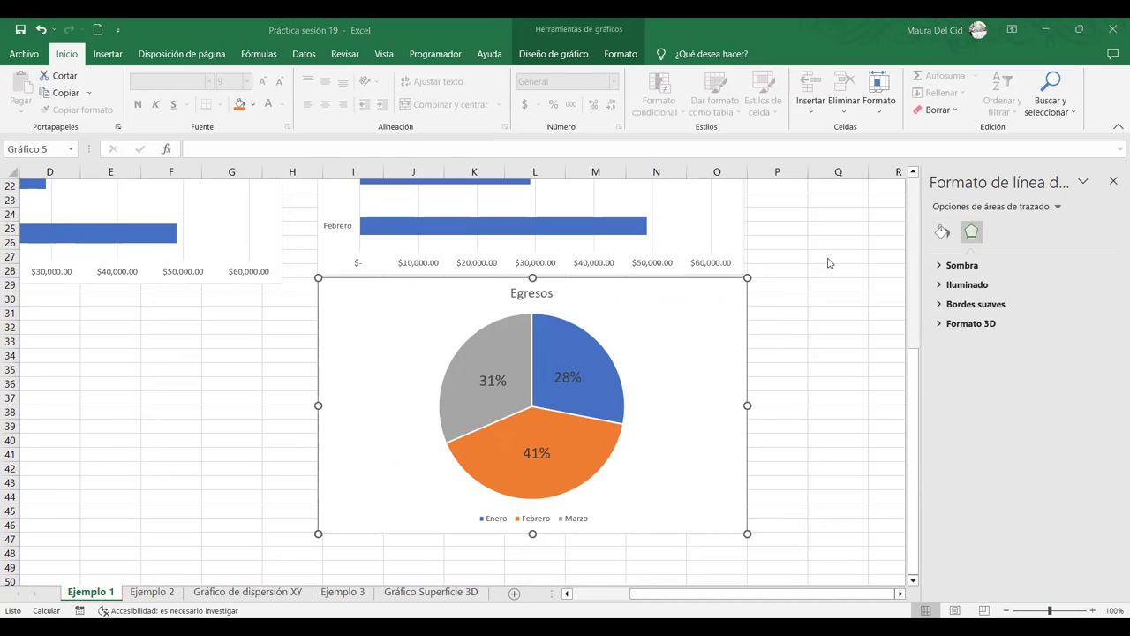
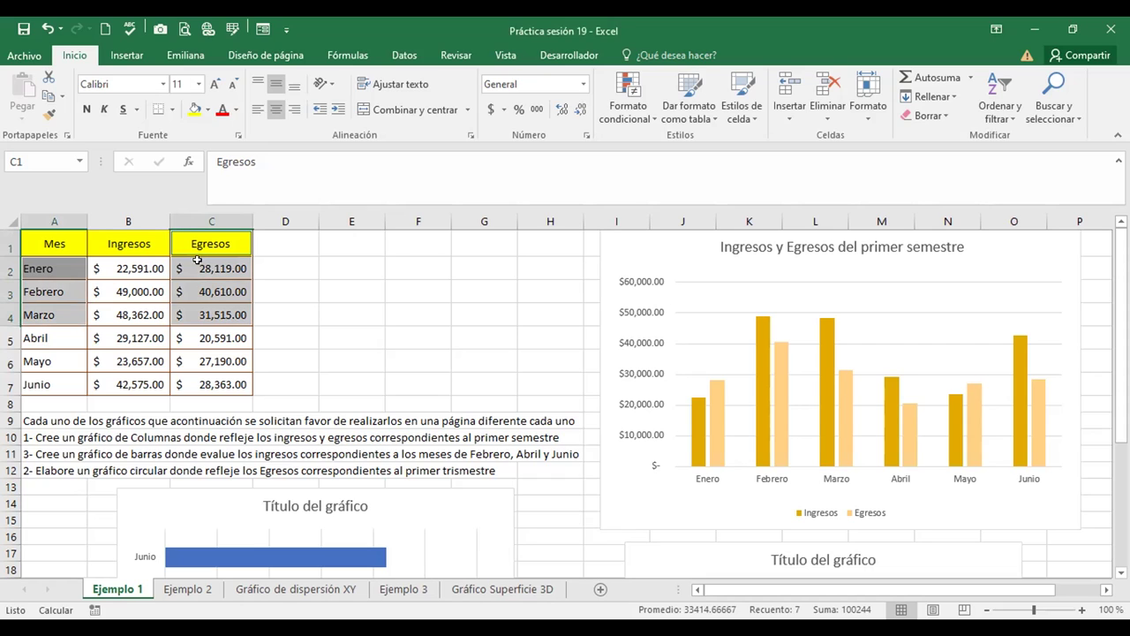
left_click(275, 308)
left_click(48, 242)
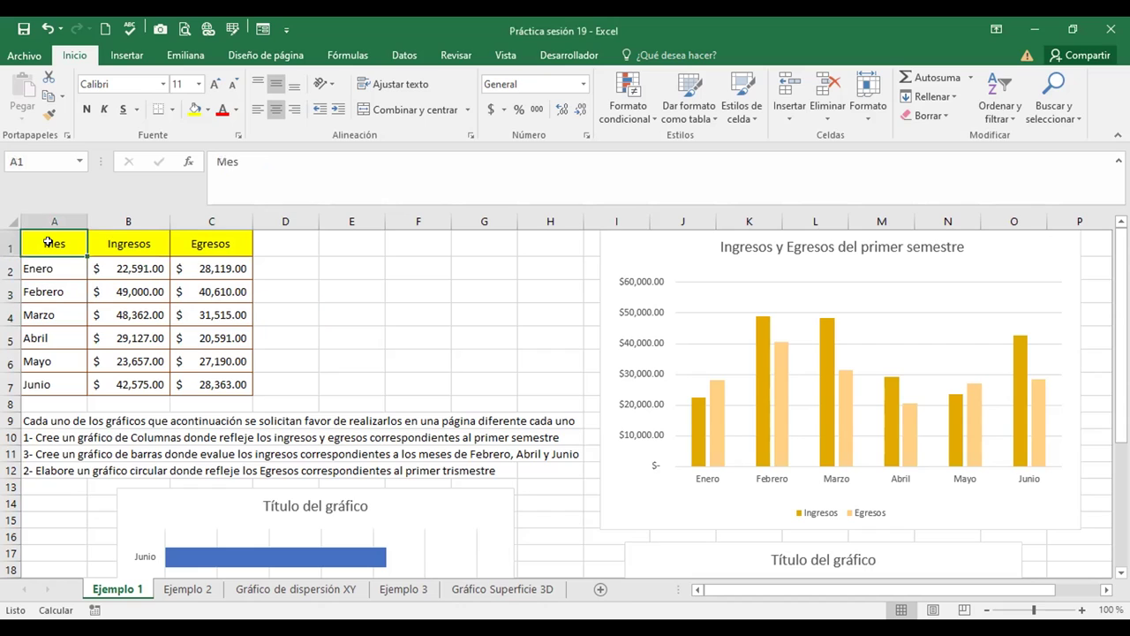
left_click_drag(48, 242, 49, 312)
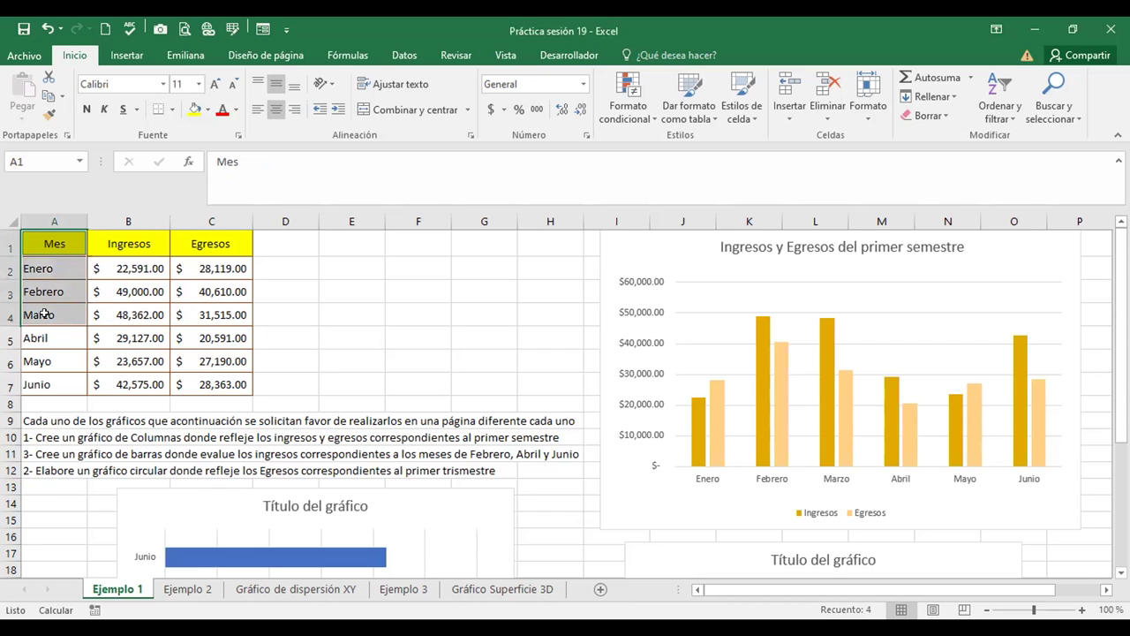
left_click(52, 314)
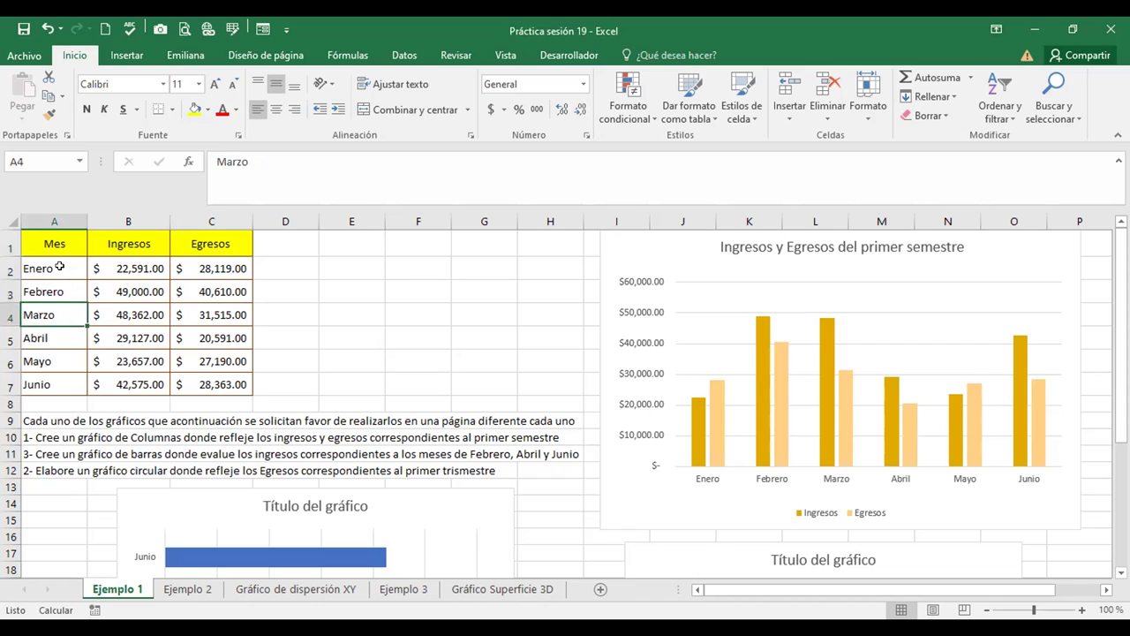
Insert a 2D Circular chart of the Enero to Marzo Egresos from A1:A4 and C1:C4.
left_click(55, 235)
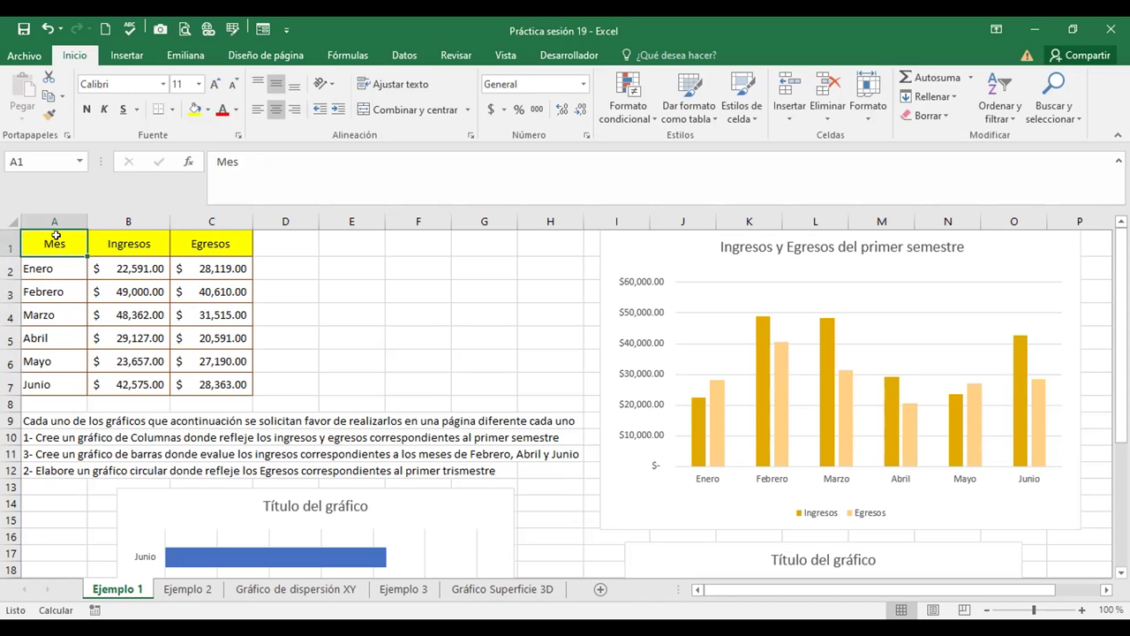
left_click_drag(56, 235, 51, 313)
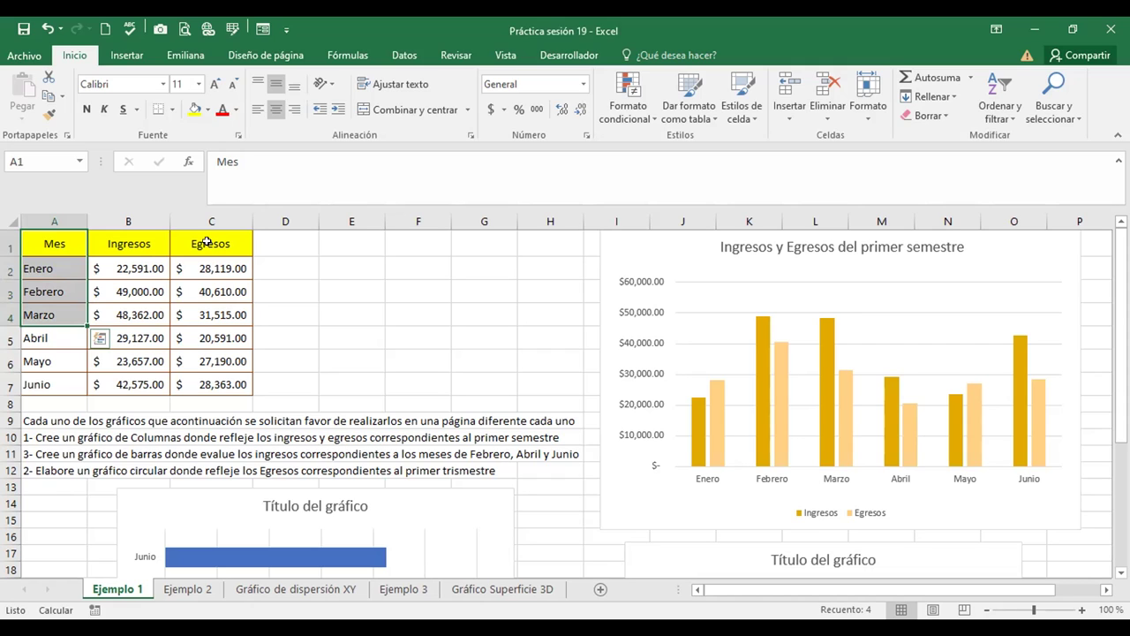
left_click_drag(206, 250, 207, 315)
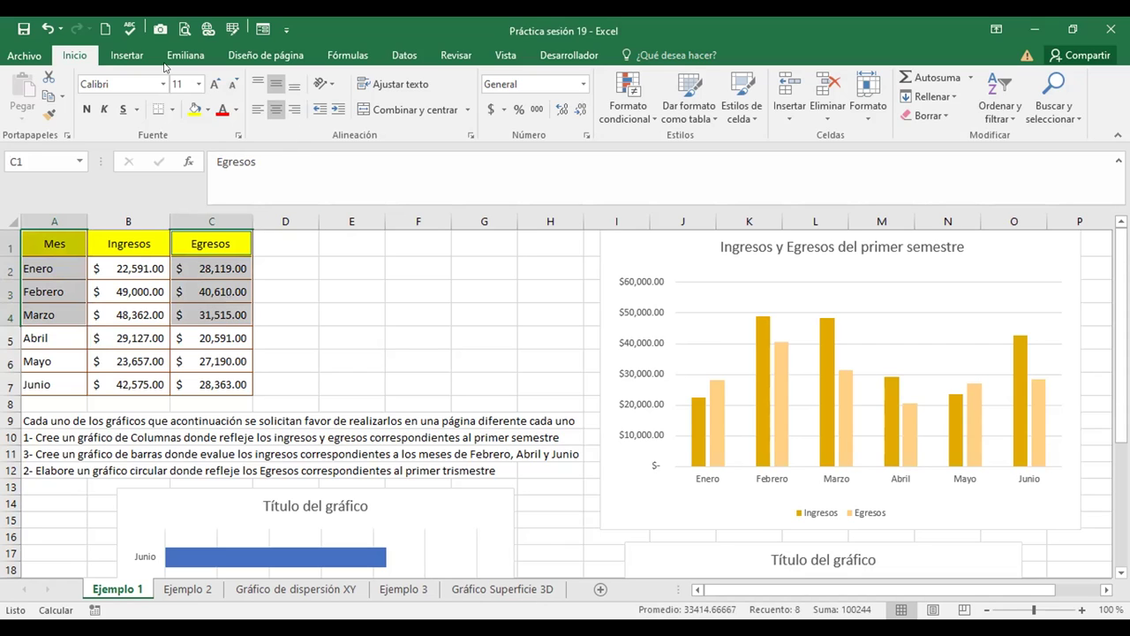
left_click(123, 55)
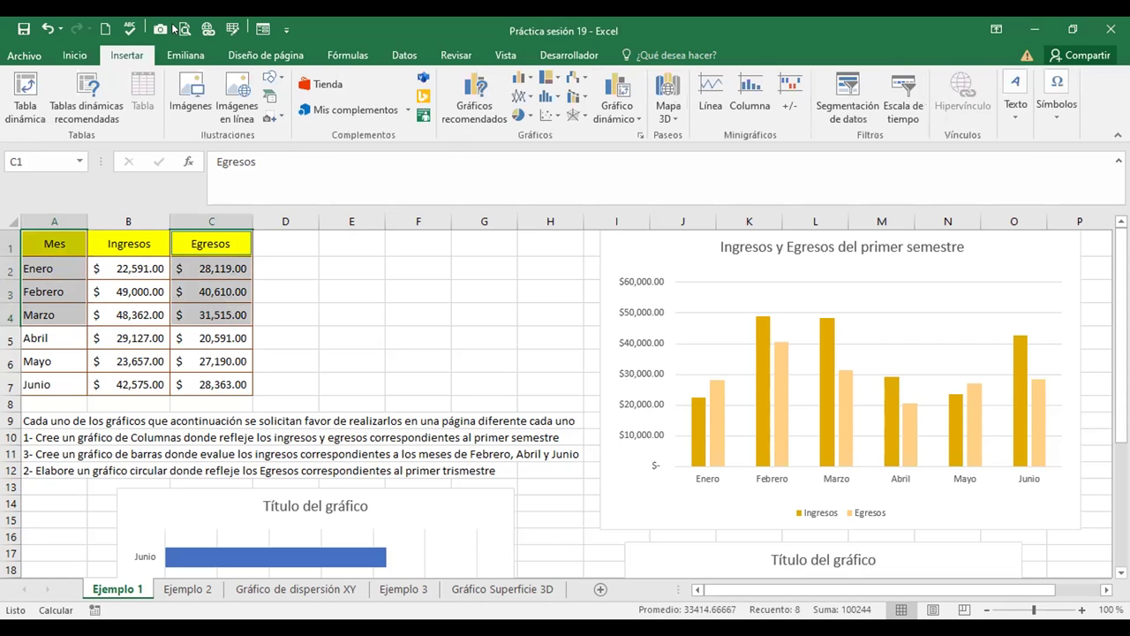
left_click(522, 115)
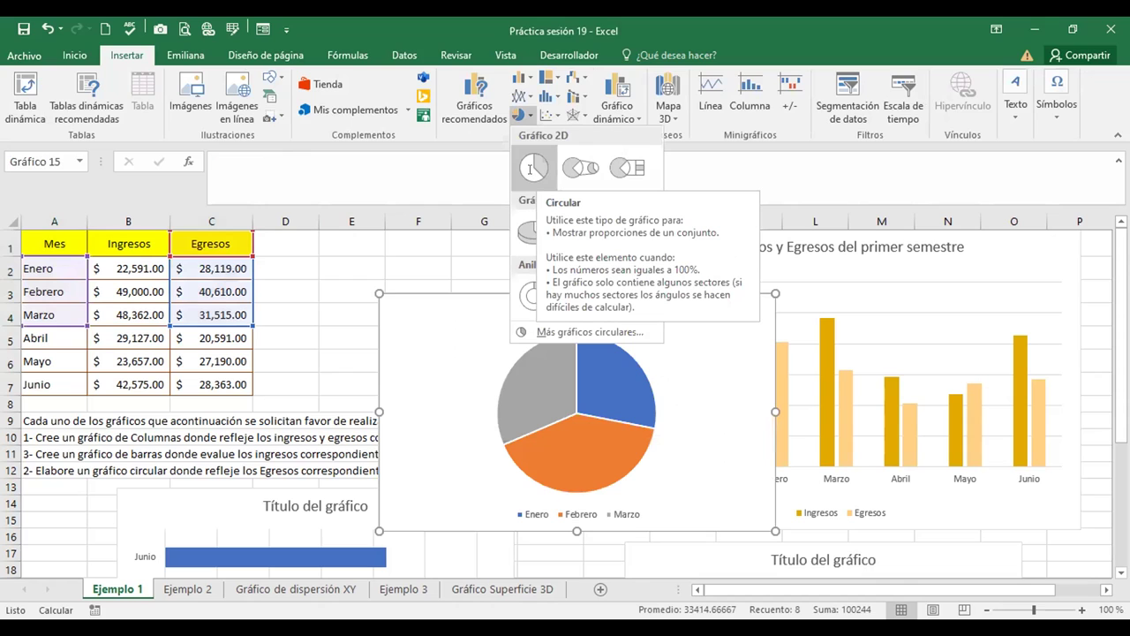
left_click(531, 168)
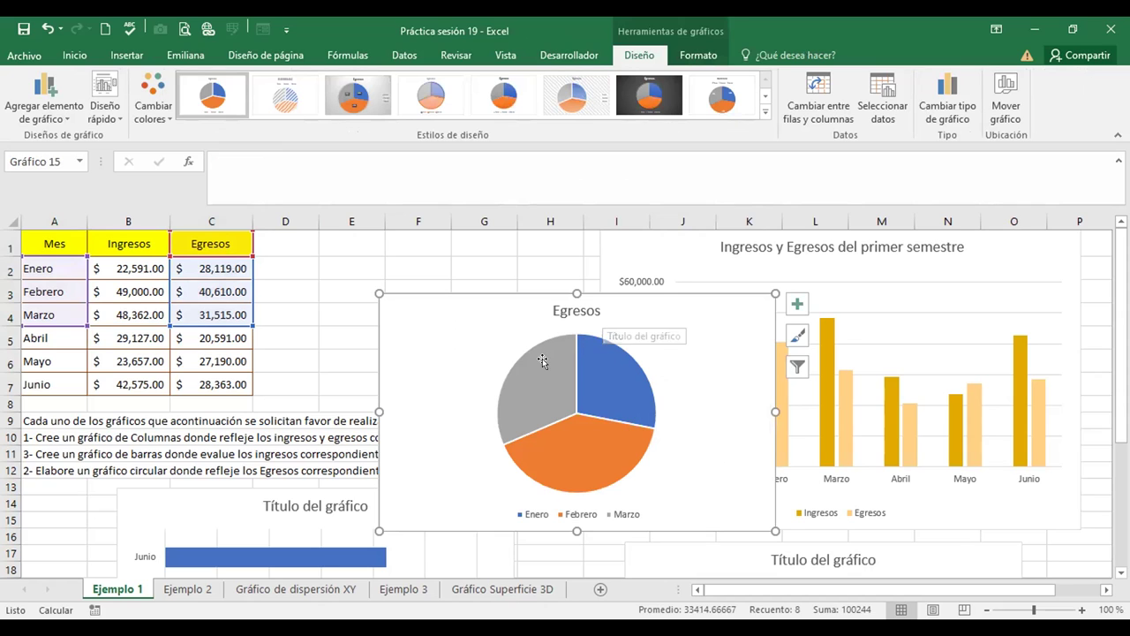
Try the default value labels on the slices of the new Egresos pie chart and remove them.
mouse_move(541, 362)
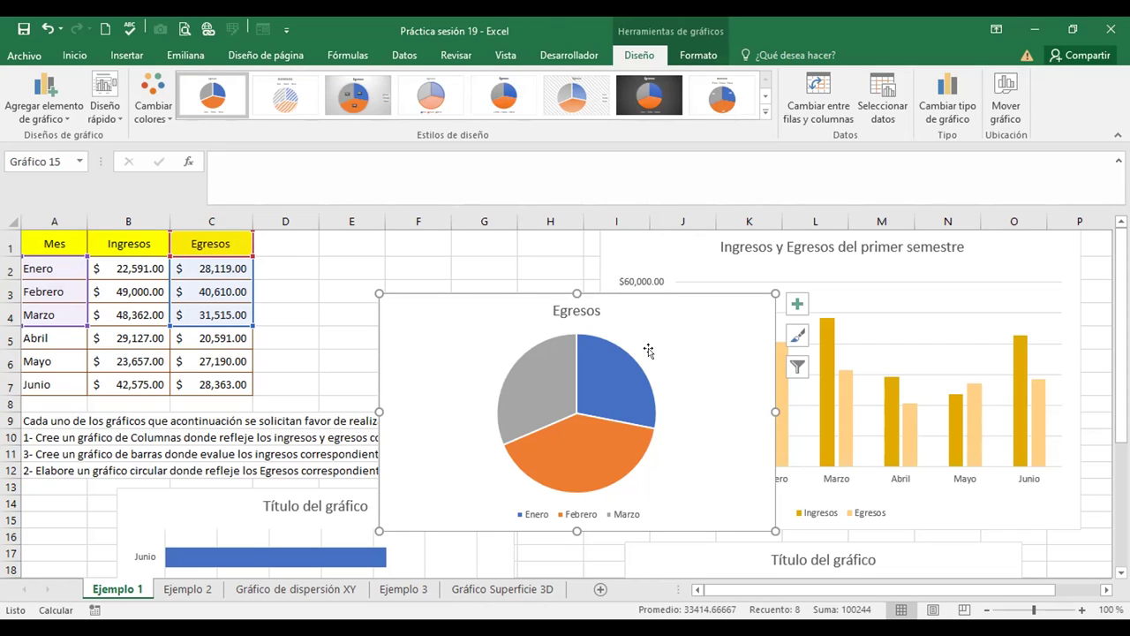
left_click(797, 303)
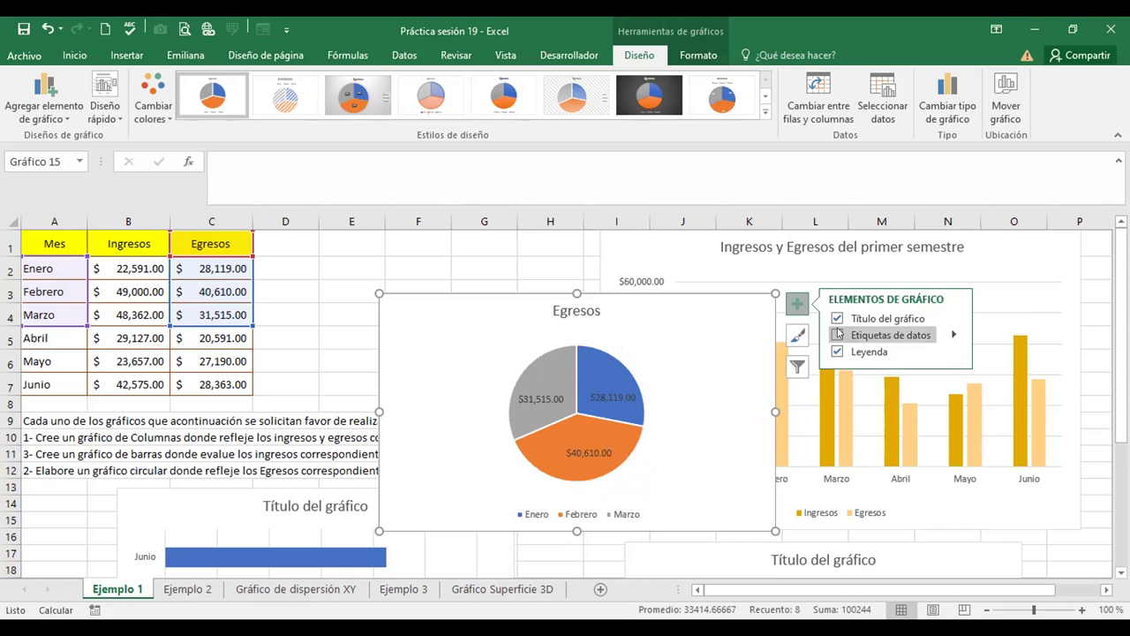
left_click(837, 333)
left_click(838, 333)
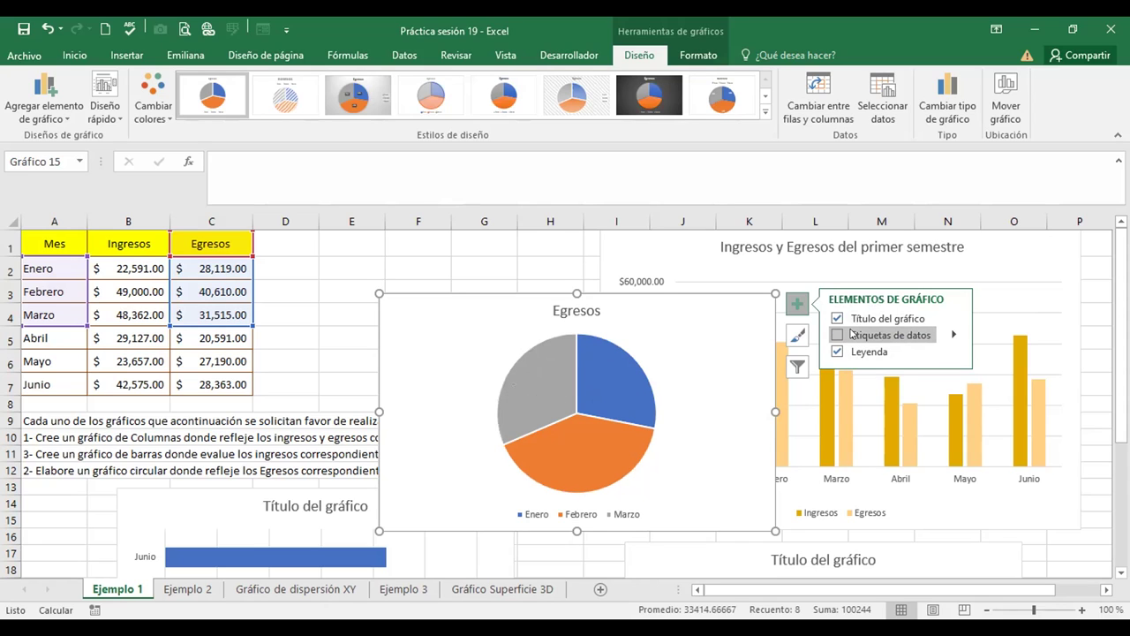
left_click(851, 333)
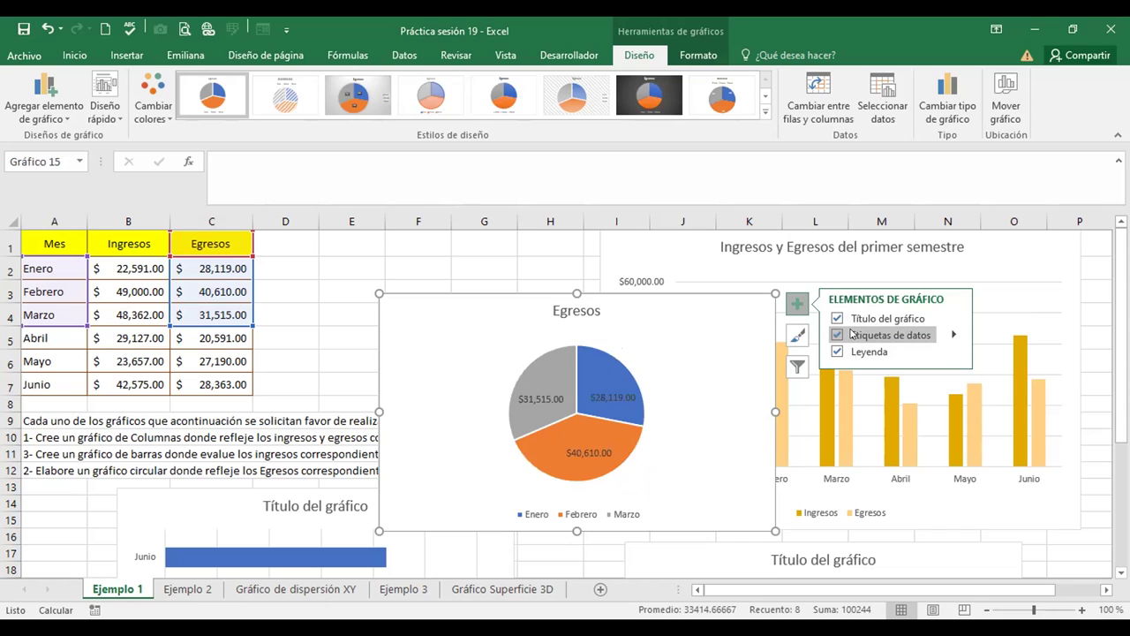
left_click(851, 333)
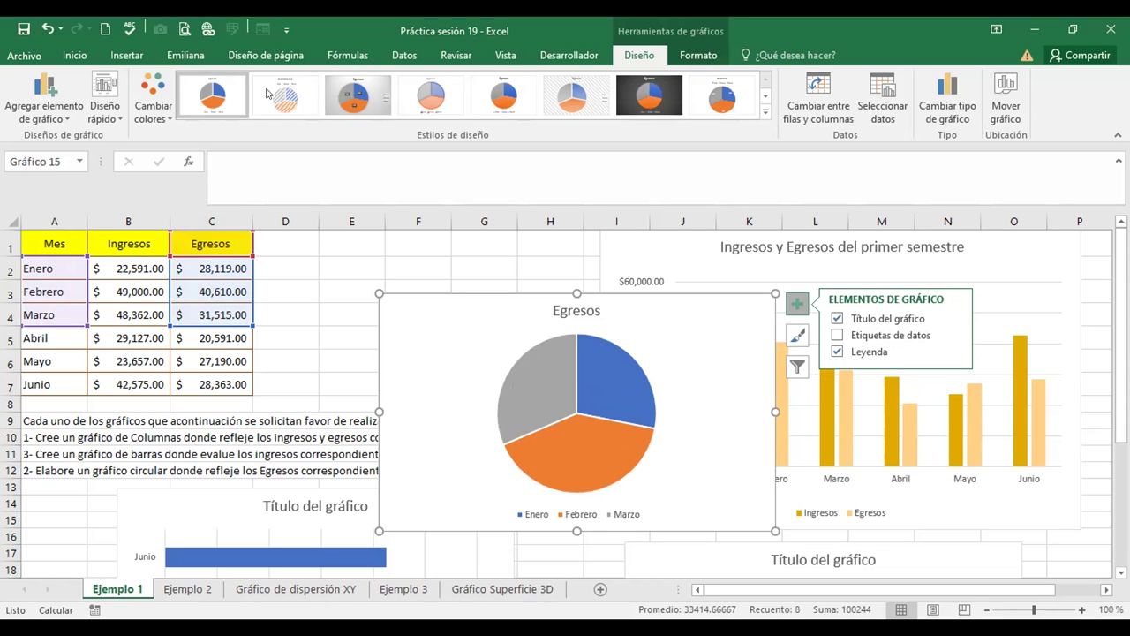
Add data labels to the Egresos pie chart that show Porcentaje instead of Valor, positioned at Centro.
left_click(950, 334)
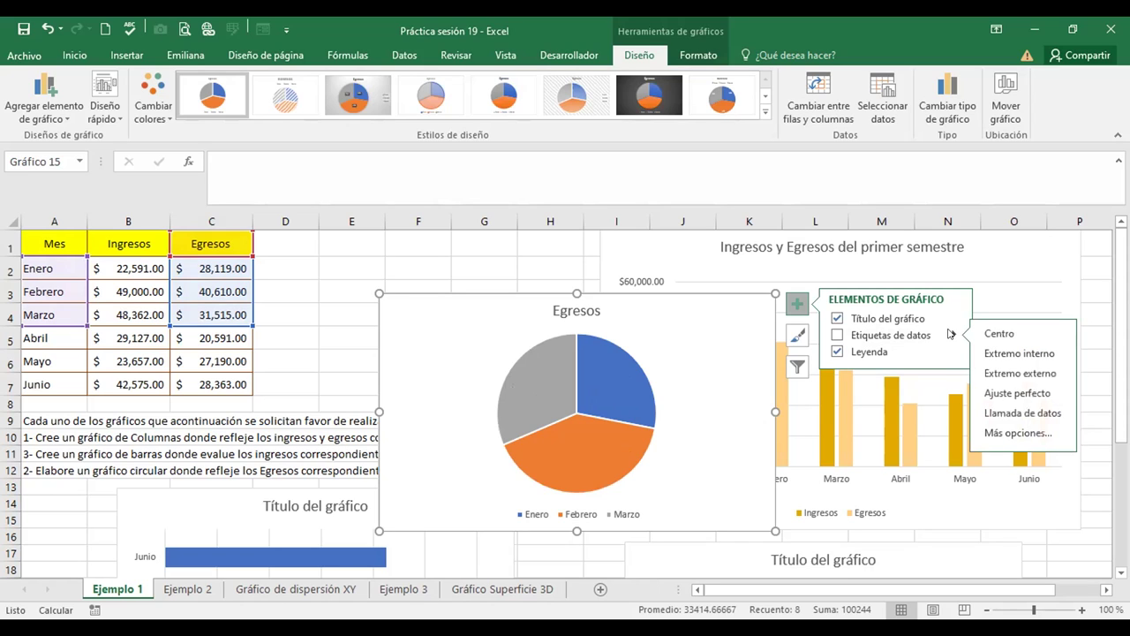
left_click(1020, 432)
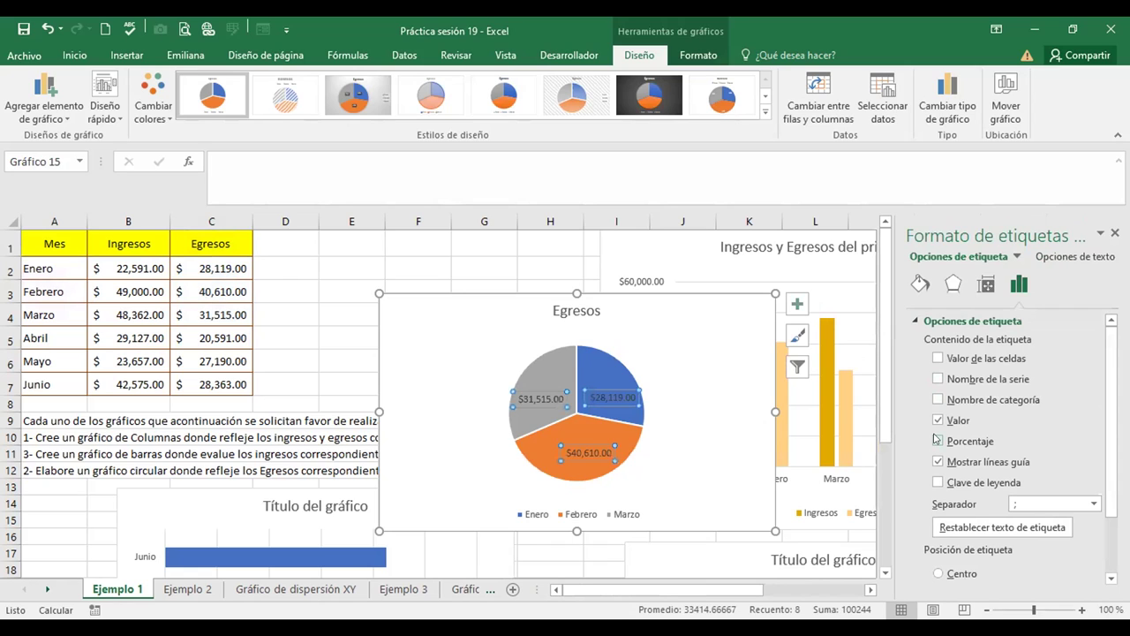
left_click(937, 421)
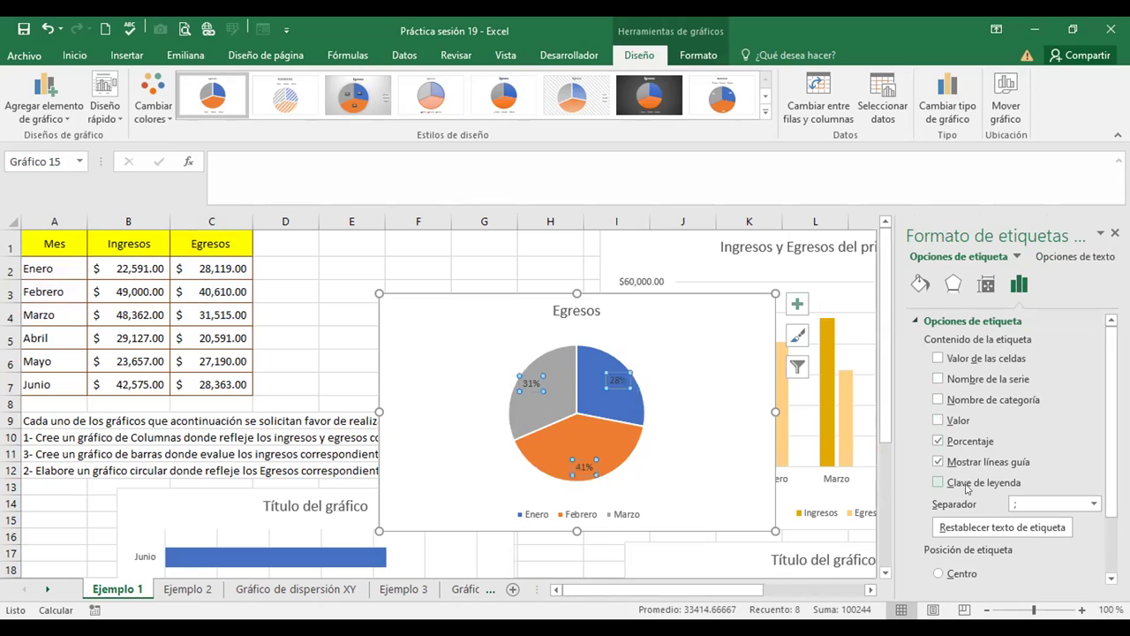
scroll(1109, 530, "down", 2)
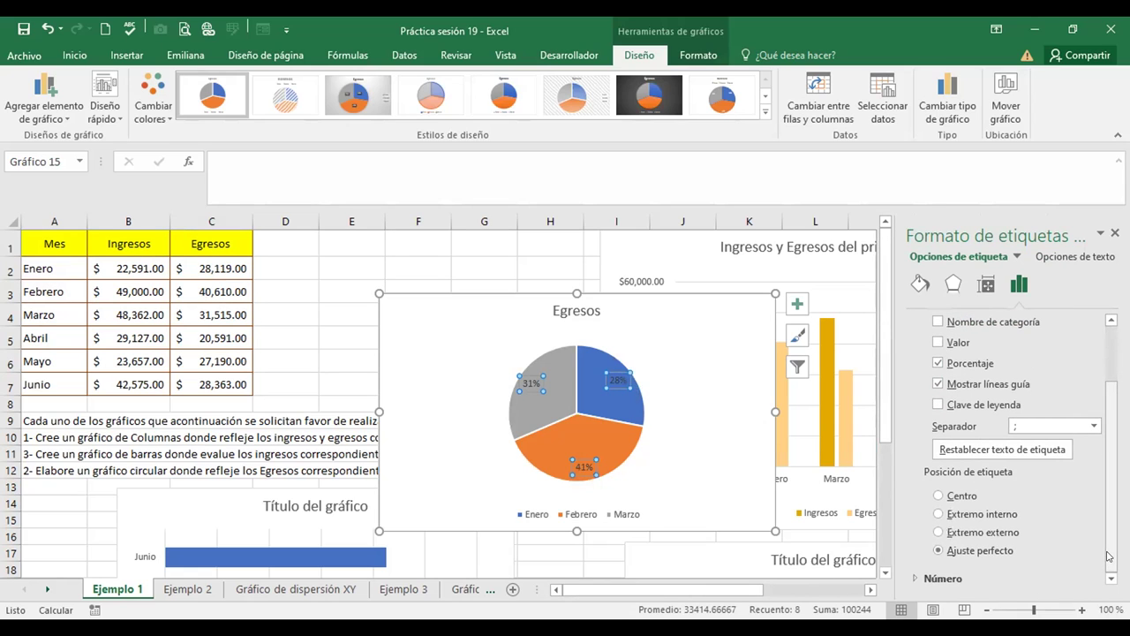
left_click(939, 496)
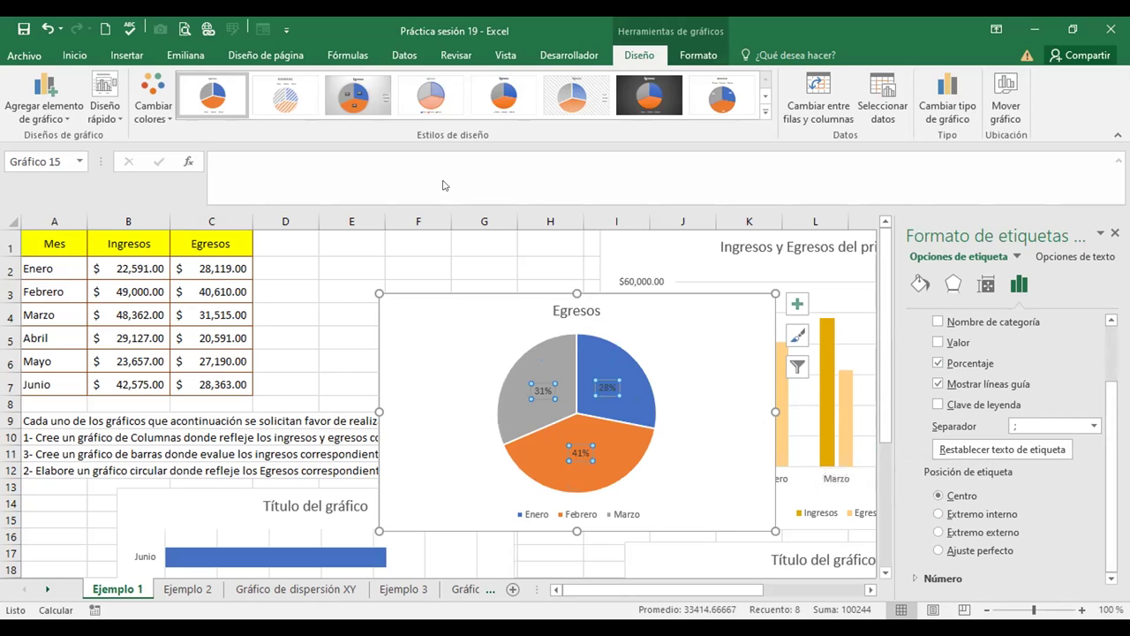
Enlarge the font of the Egresos pie chart's percentage labels by two size increments.
left_click(74, 55)
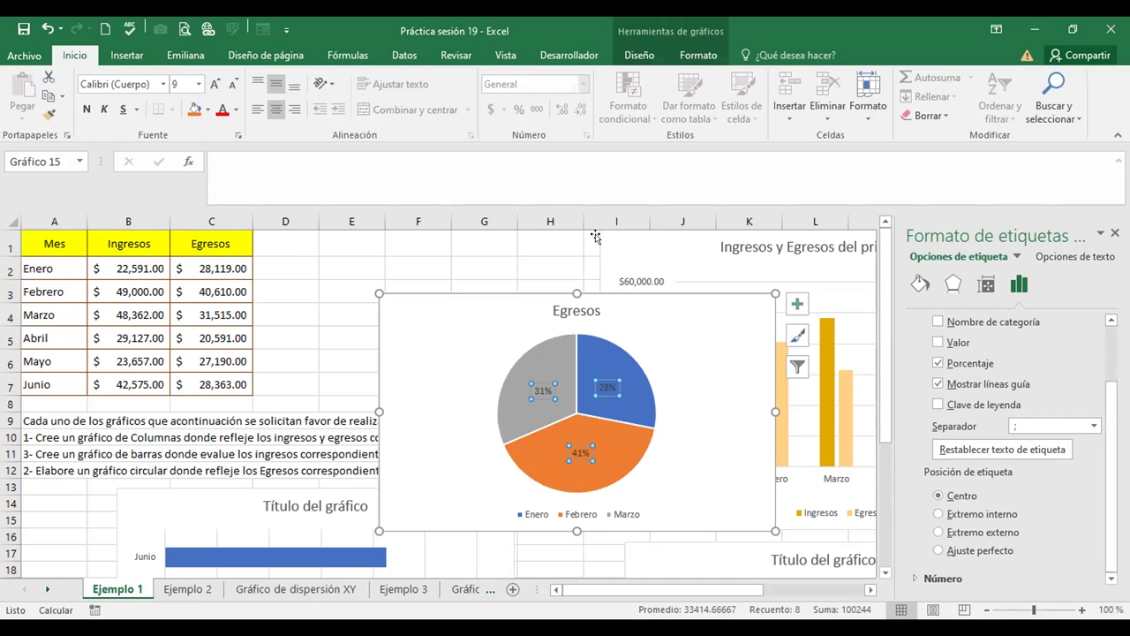
left_click(212, 83)
left_click(213, 83)
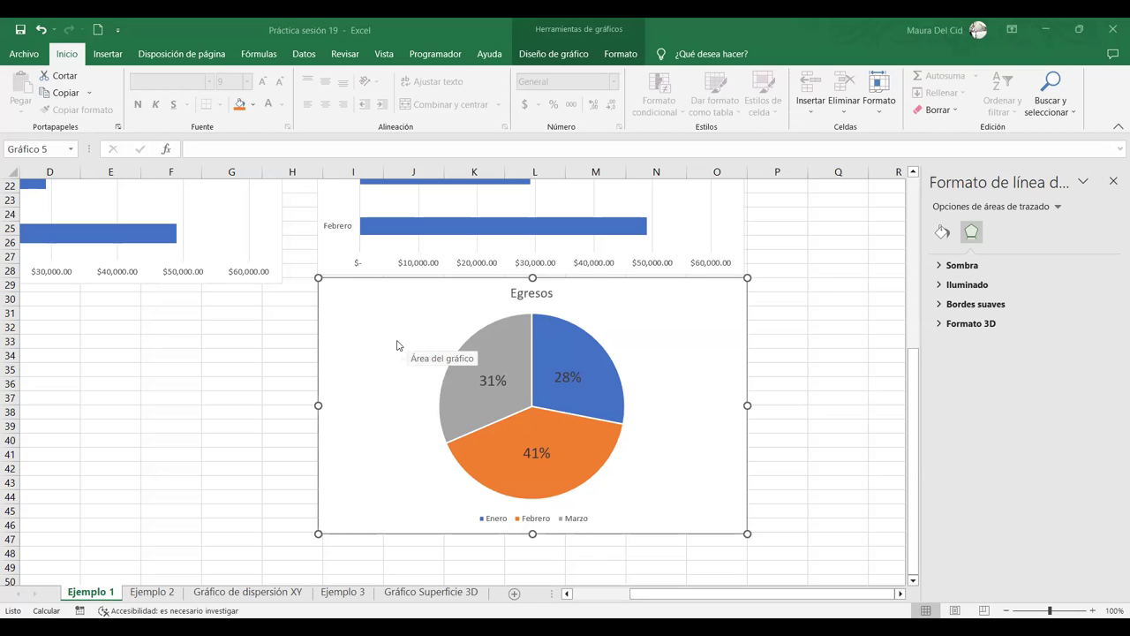
Look over the semester column chart, the INGRESOS bar chart and the Egresos pie chart on Ejemplo 1.
scroll(397, 345, "up", 7)
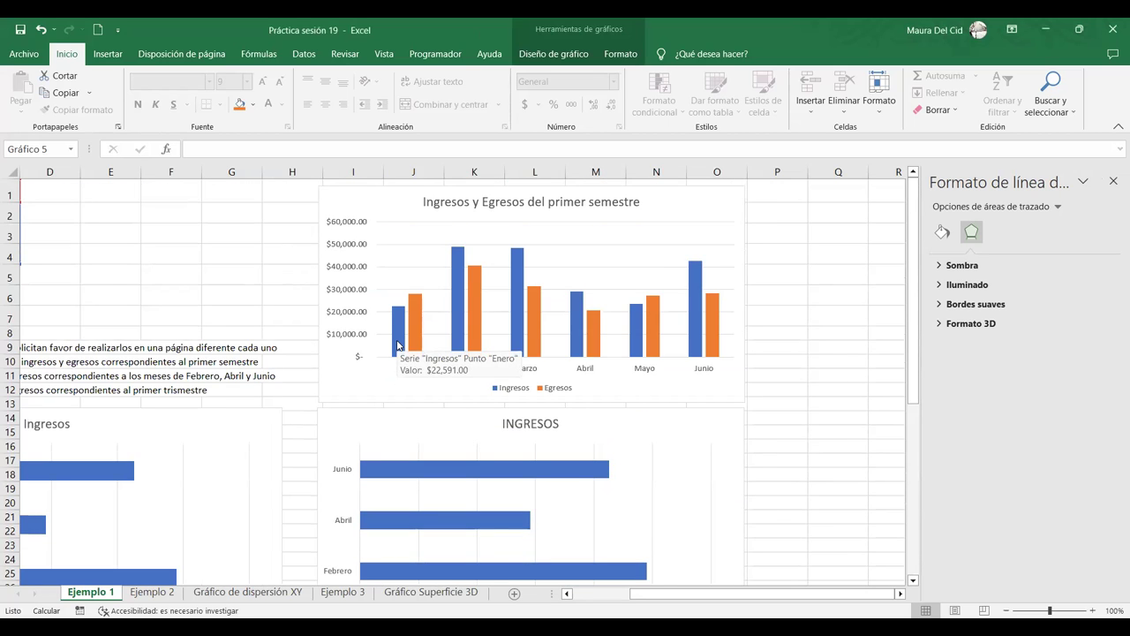
mouse_move(415, 348)
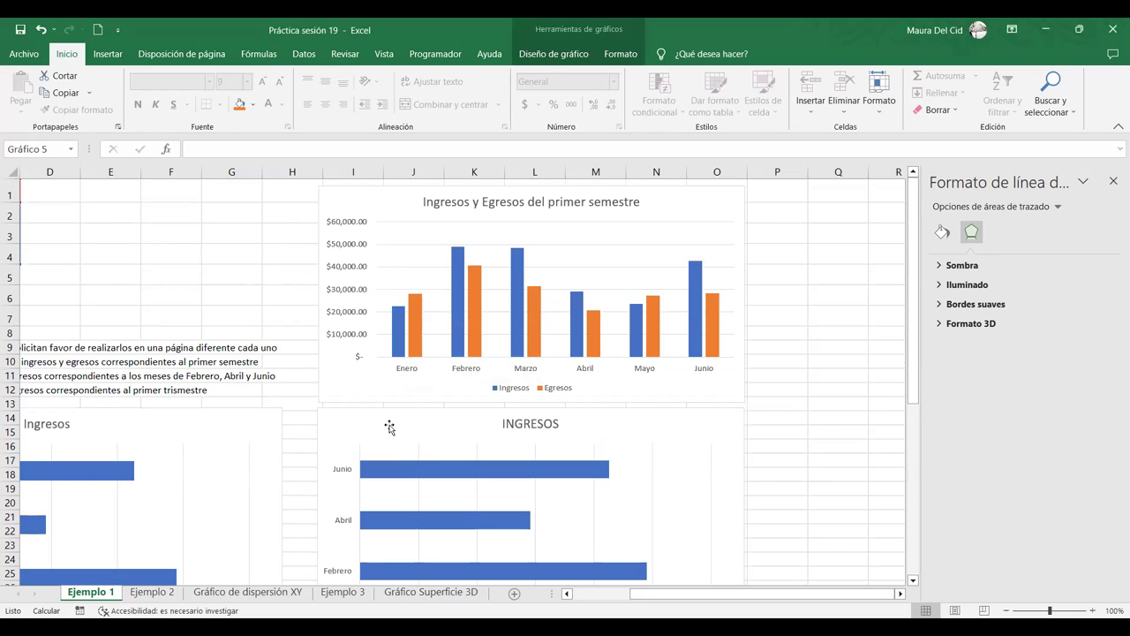
mouse_move(805, 594)
left_mouse_down()
mouse_move(784, 594)
mouse_move(805, 594)
left_mouse_up()
scroll(680, 492, "down", 5)
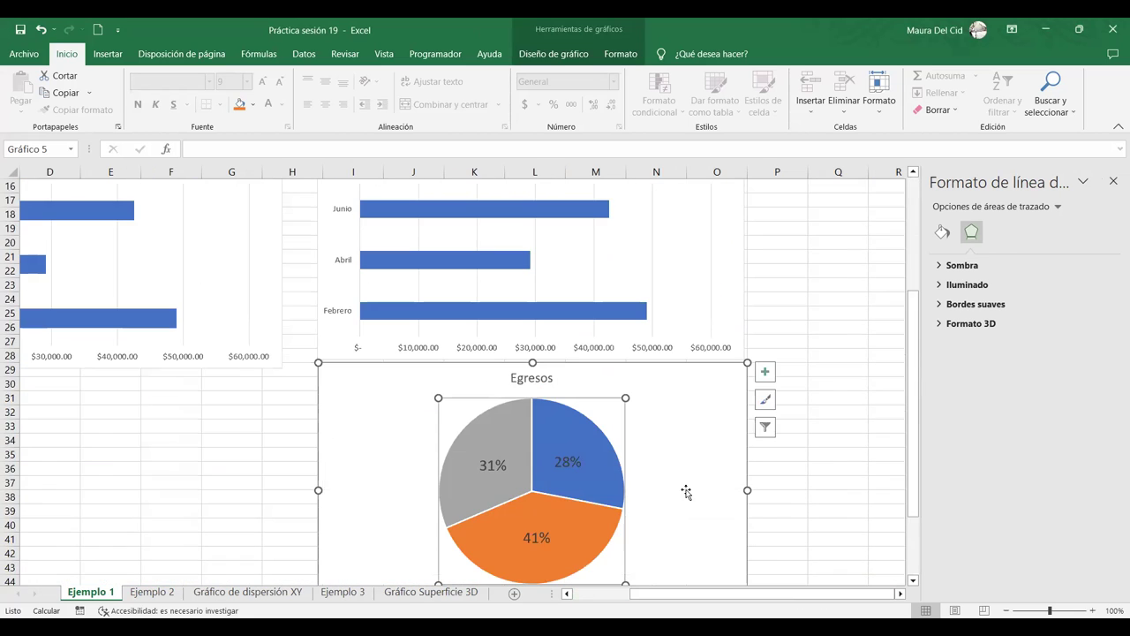
scroll(681, 491, "up", 5)
scroll(683, 487, "down", 6)
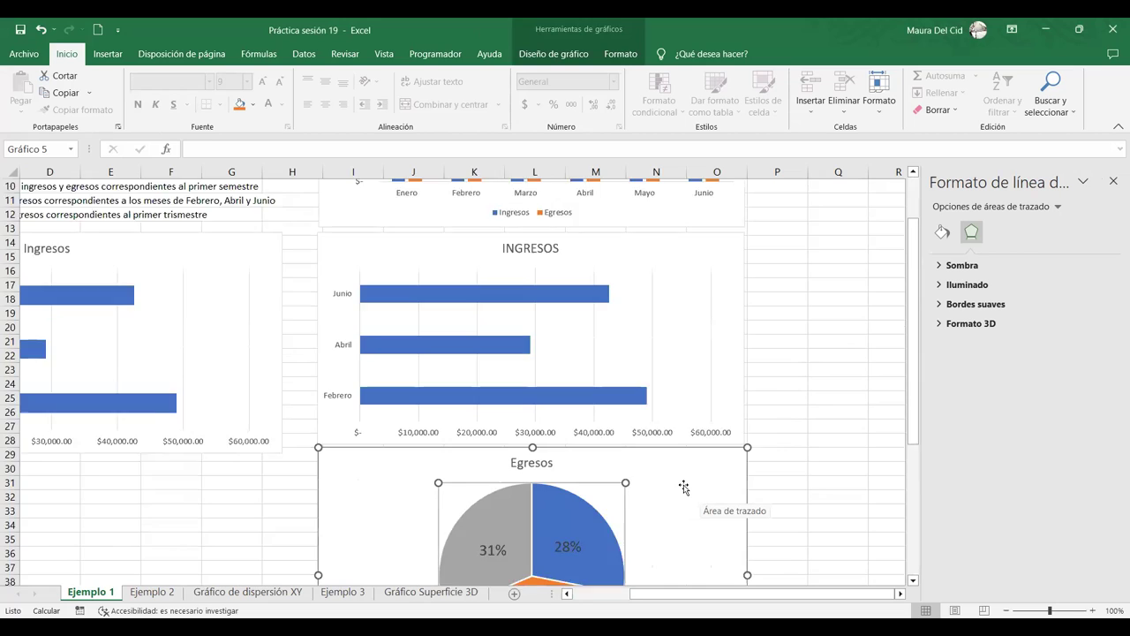
Move the Egresos pie chart to a new sheet named Gráfico Circular.
left_click(343, 342)
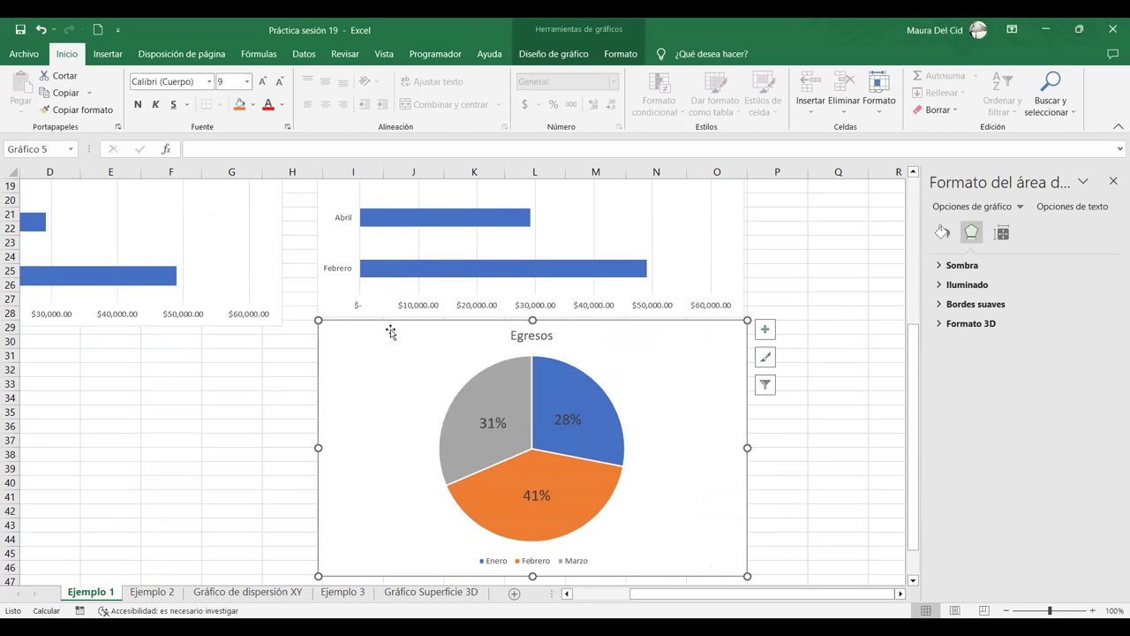
left_click(617, 49)
left_click(577, 34)
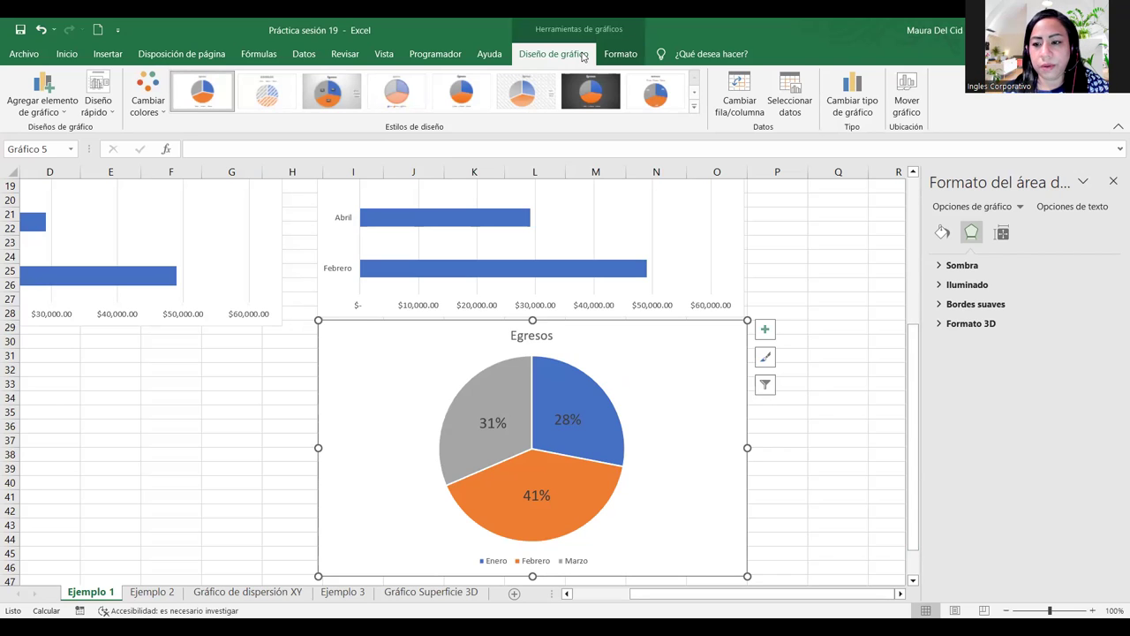
left_click(910, 103)
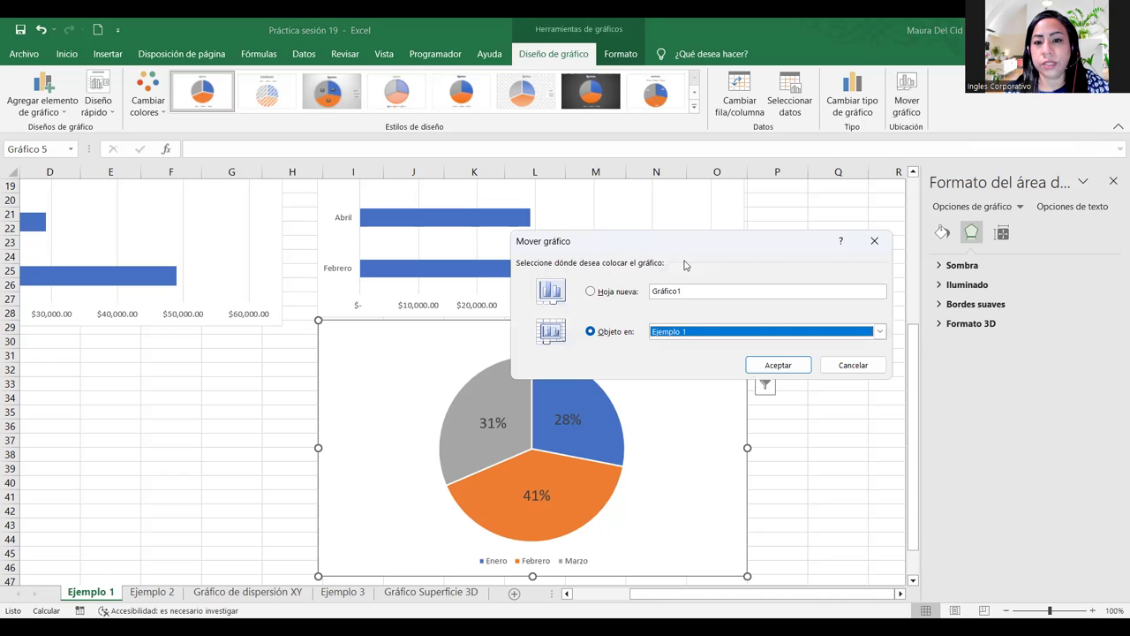
left_click(605, 292)
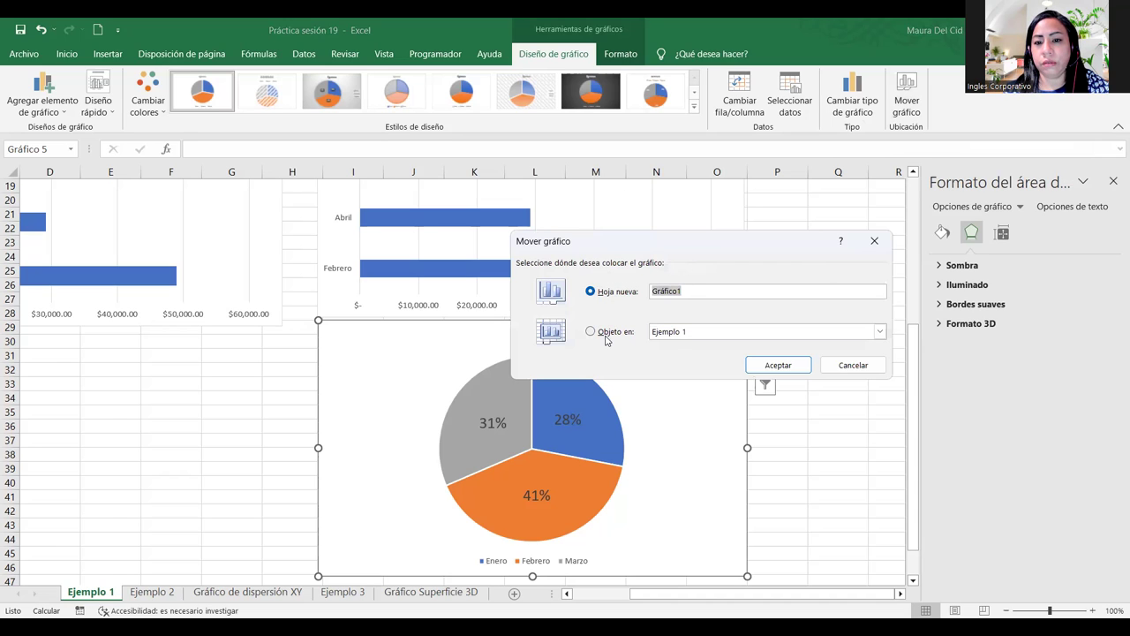
left_click(703, 294)
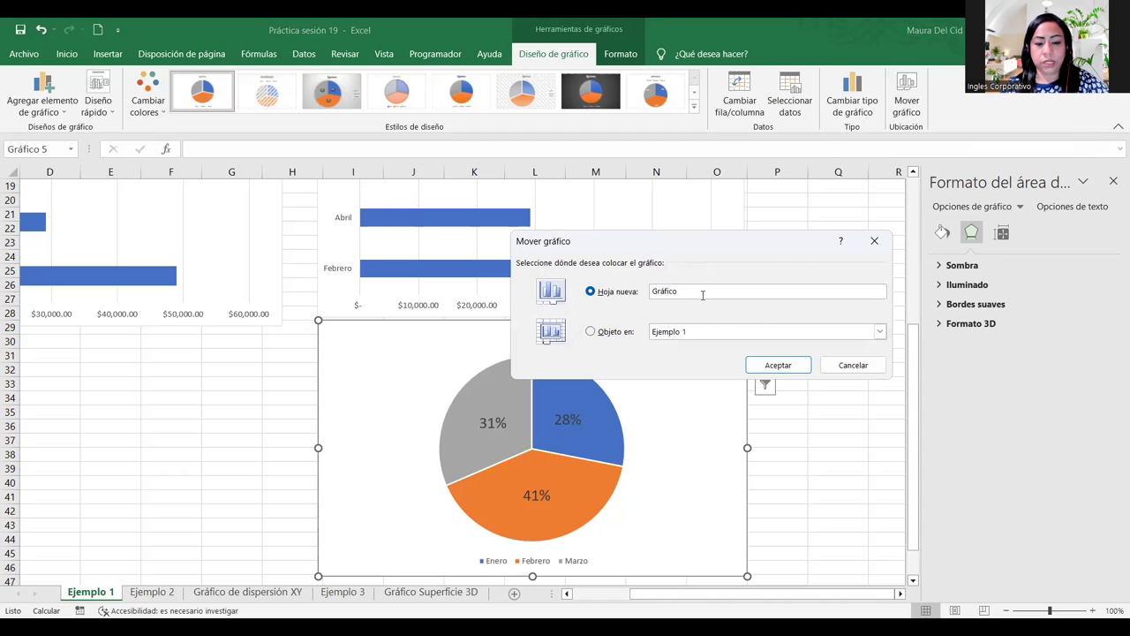
type("Ciruclar")
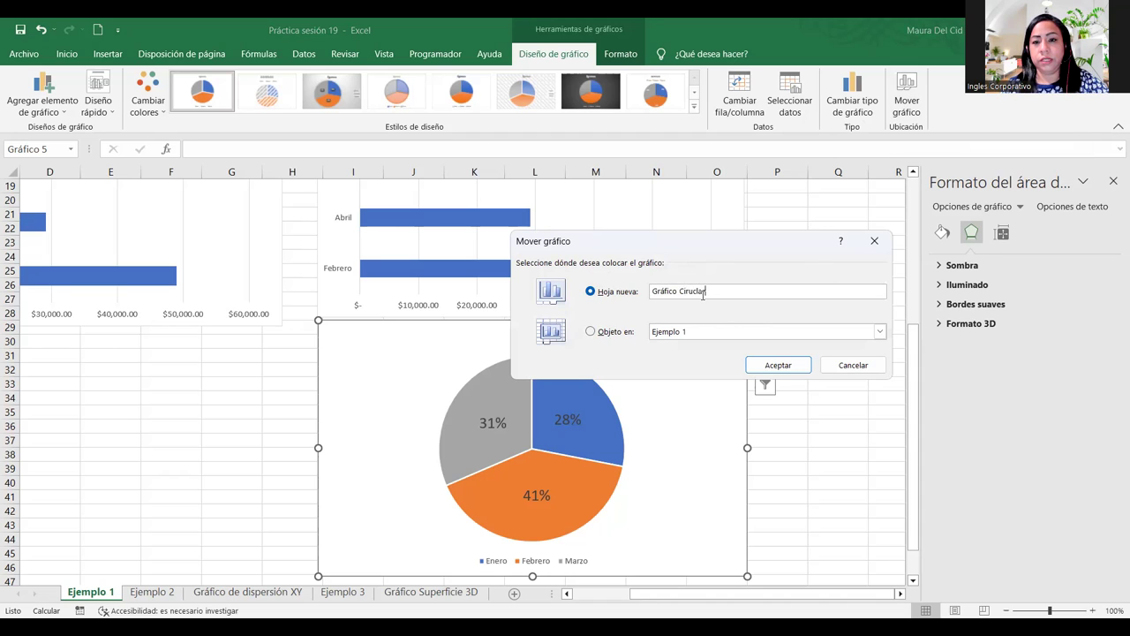
key("BackSpace")
key("BackSpace")
key("BackSpace")
key("BackSpace")
key("BackSpace")
type("cular")
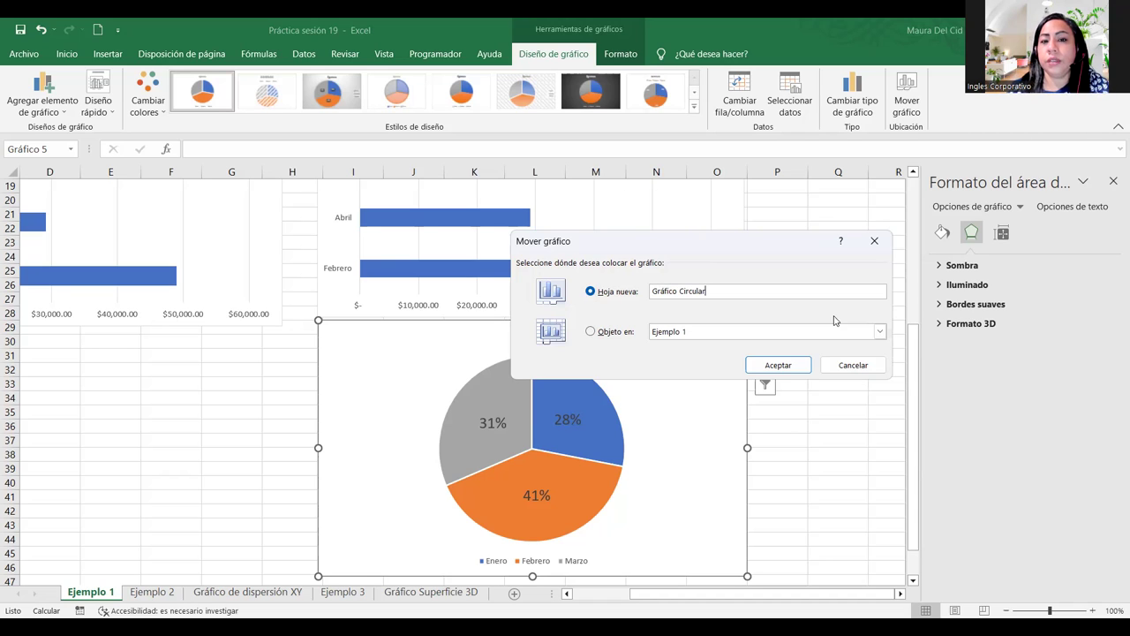
left_click(788, 369)
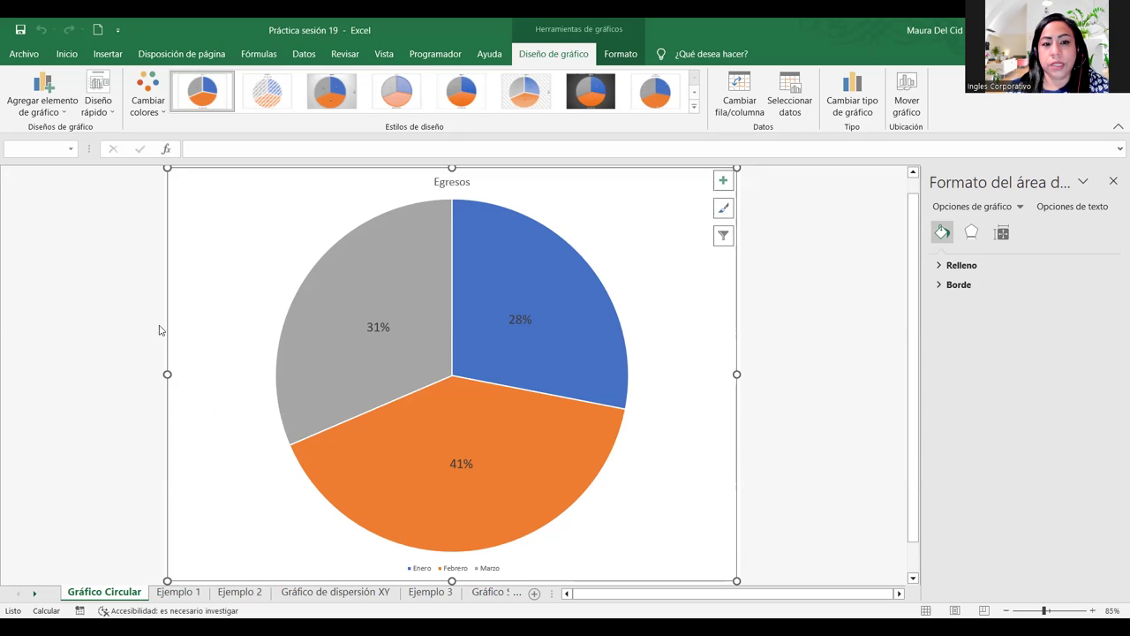
Change the Egresos pie chart's data range to A1:A7 and C1:C7 of the Ejemplo 1 sheet.
mouse_move(373, 225)
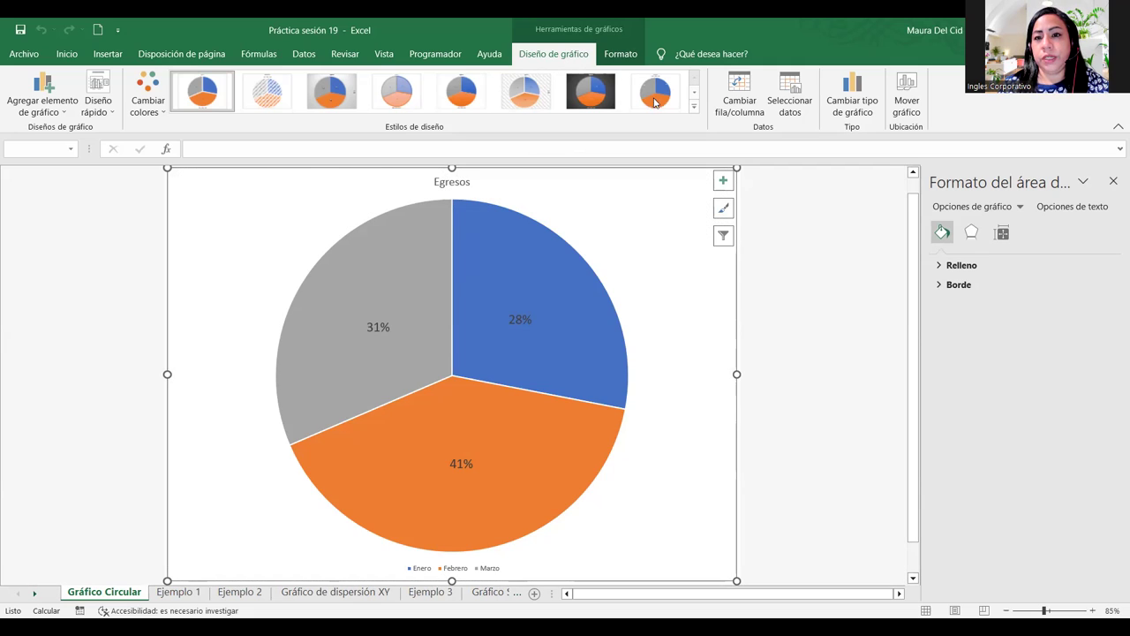
left_click(791, 92)
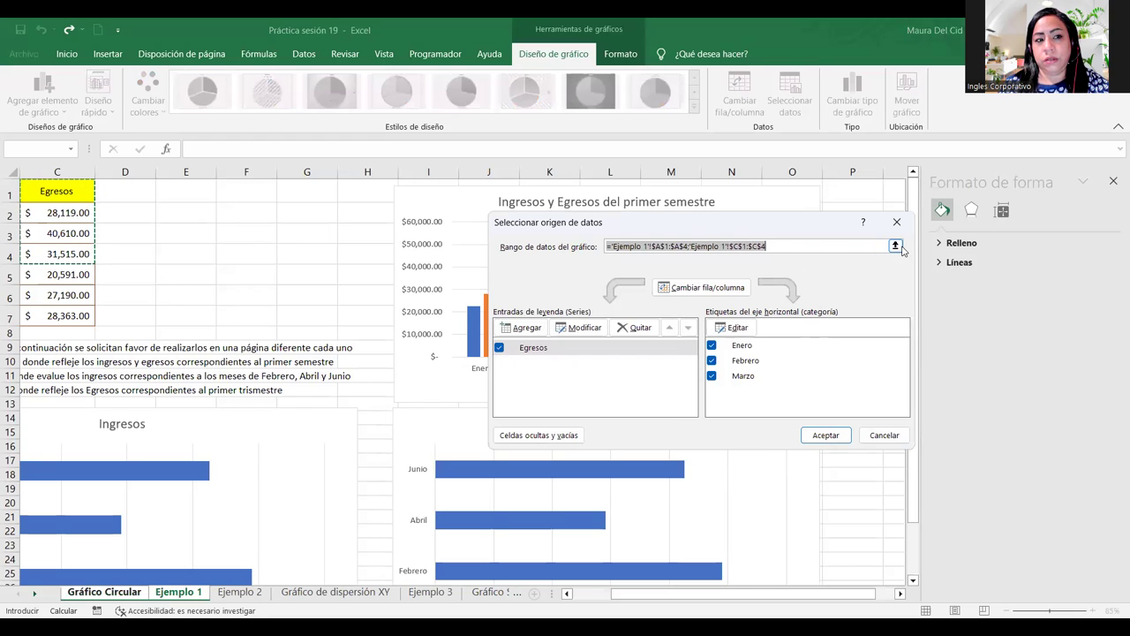
left_click_drag(821, 594, 804, 596)
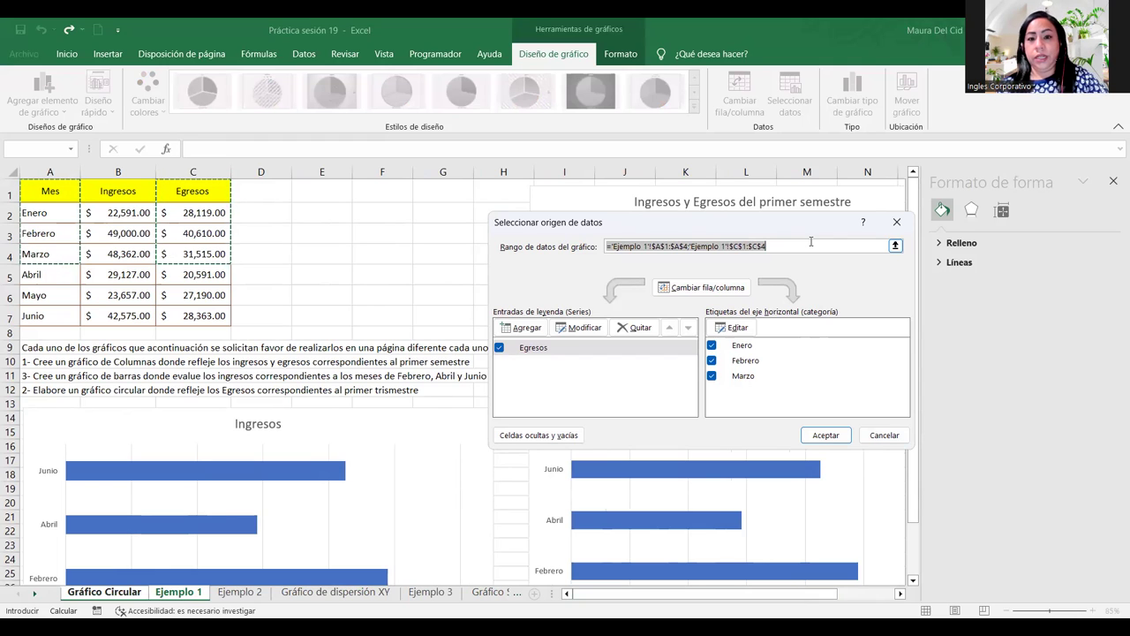
key("BackSpace")
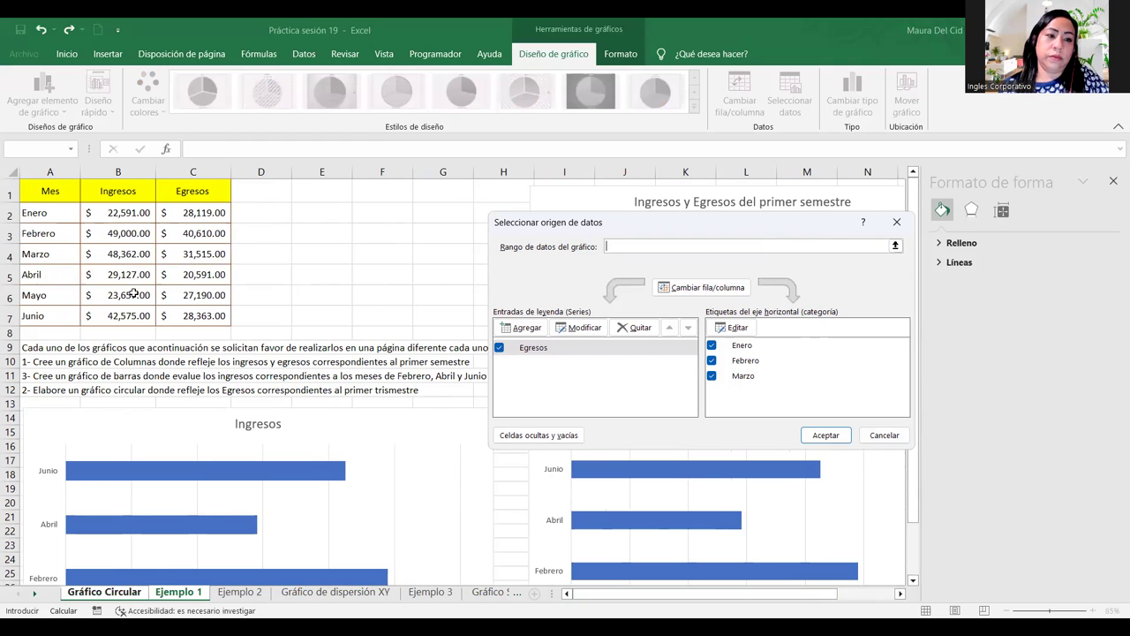
left_click(38, 189)
left_click_drag(53, 309, 53, 313)
left_click(181, 194, "ctrl")
left_click(184, 316, "shift")
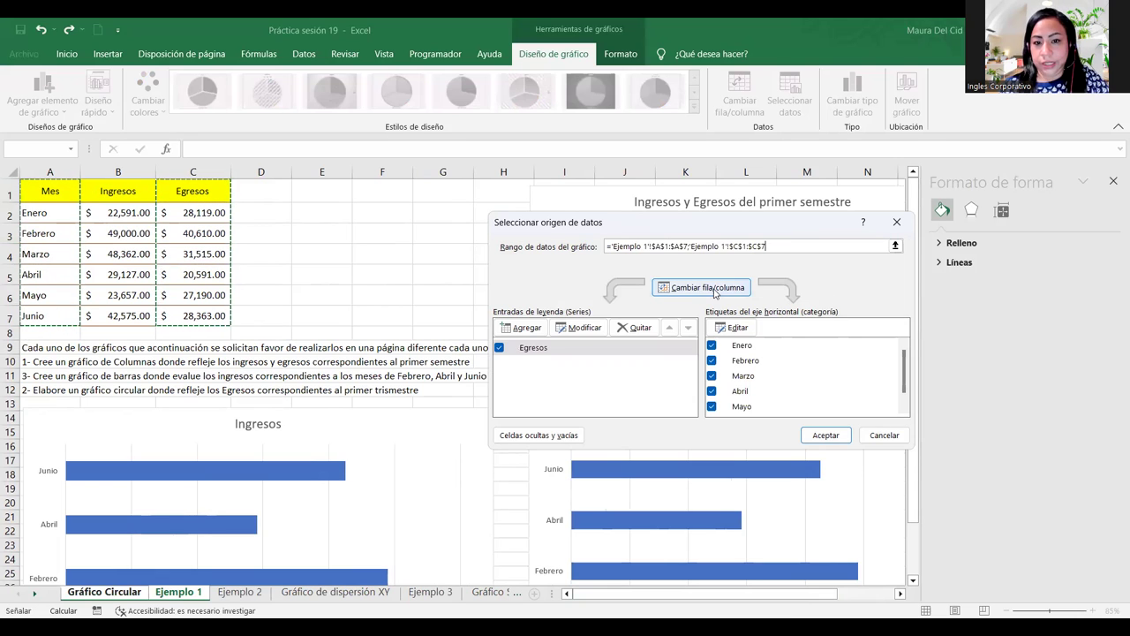
scroll(631, 393, "down", 1)
scroll(591, 368, "up", 1)
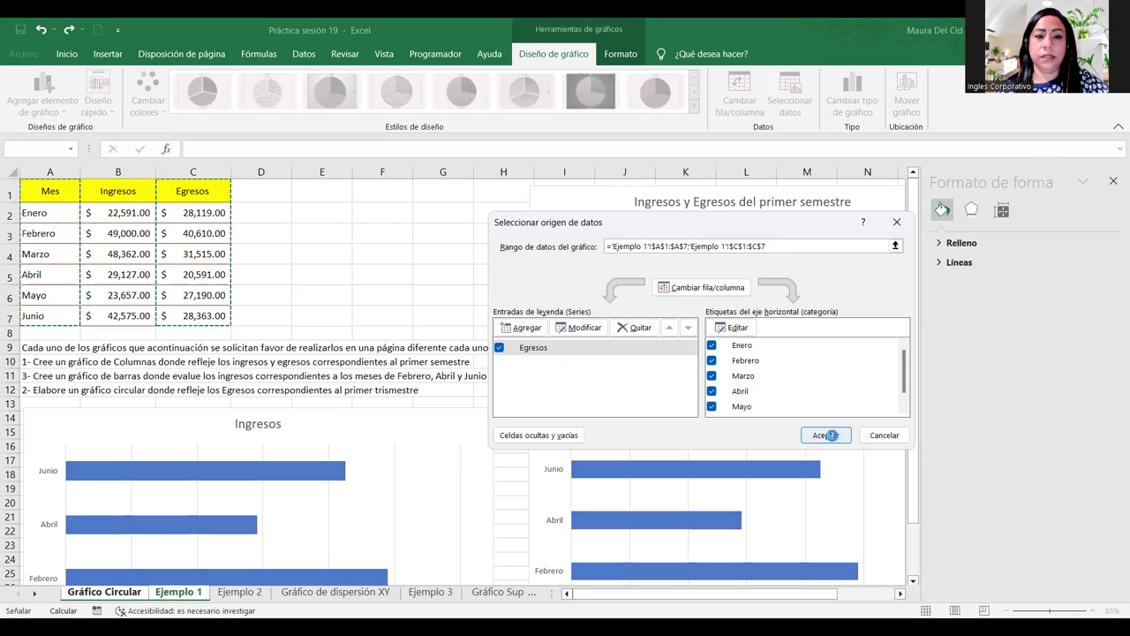
left_click(825, 434)
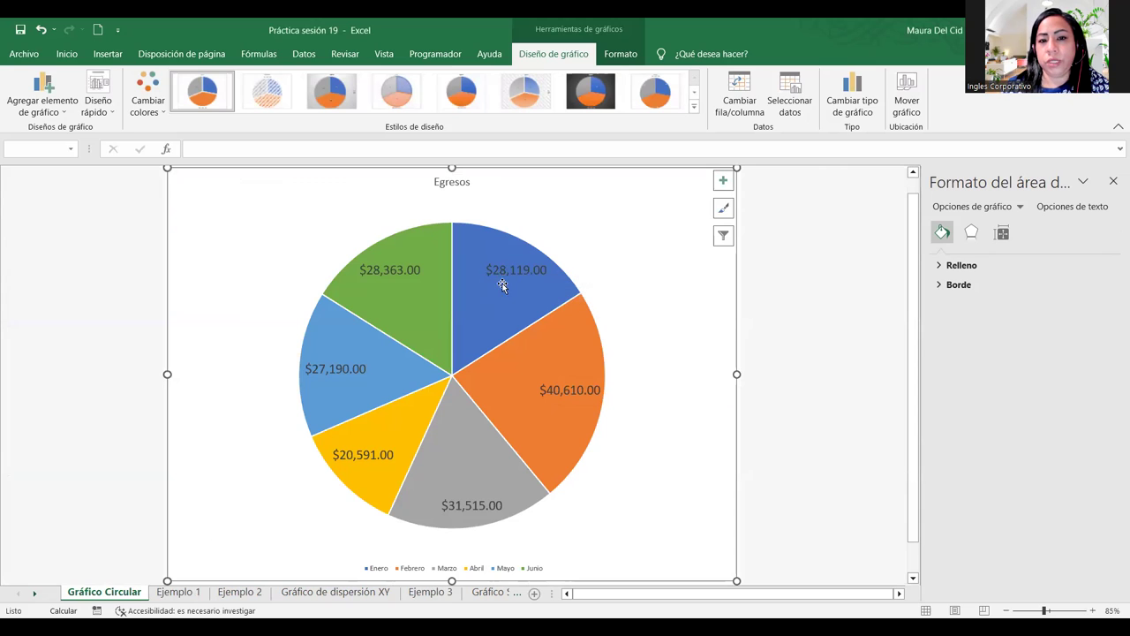
Set the Egresos pie chart's data labels to show the percentage instead of the value.
left_click(1004, 234)
left_click(971, 232)
left_click(942, 232)
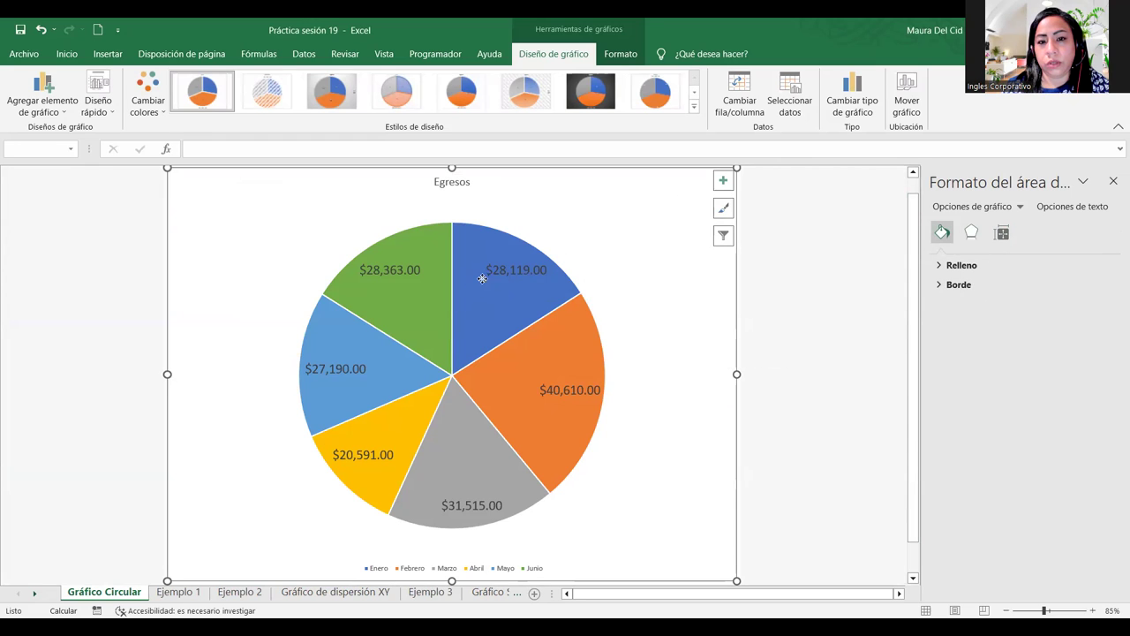
left_click(481, 277)
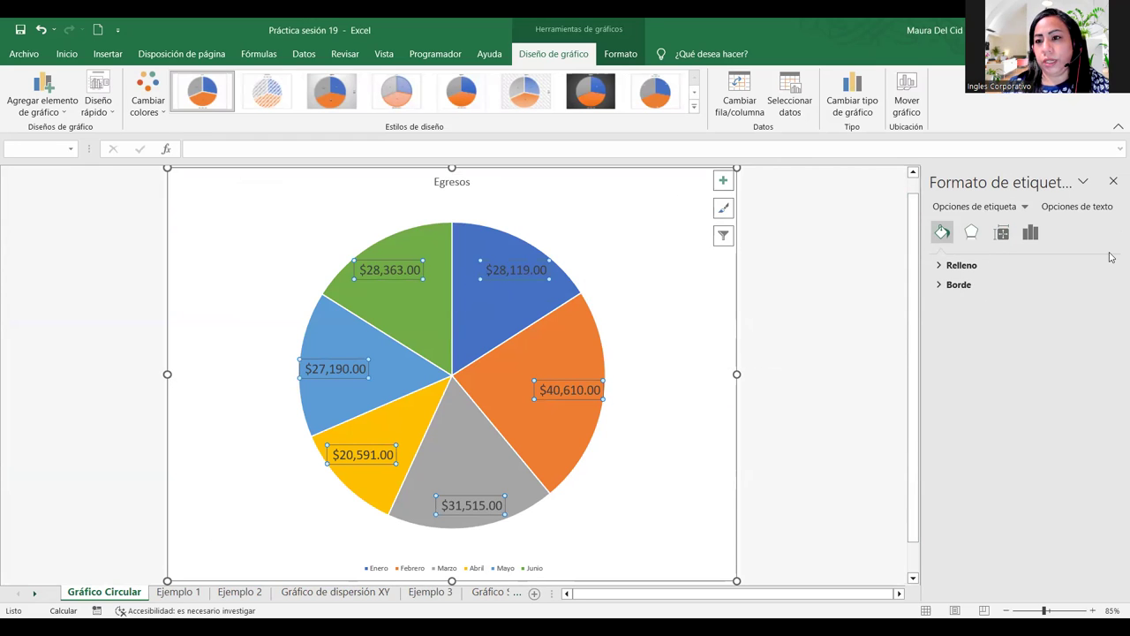
left_click(1031, 233)
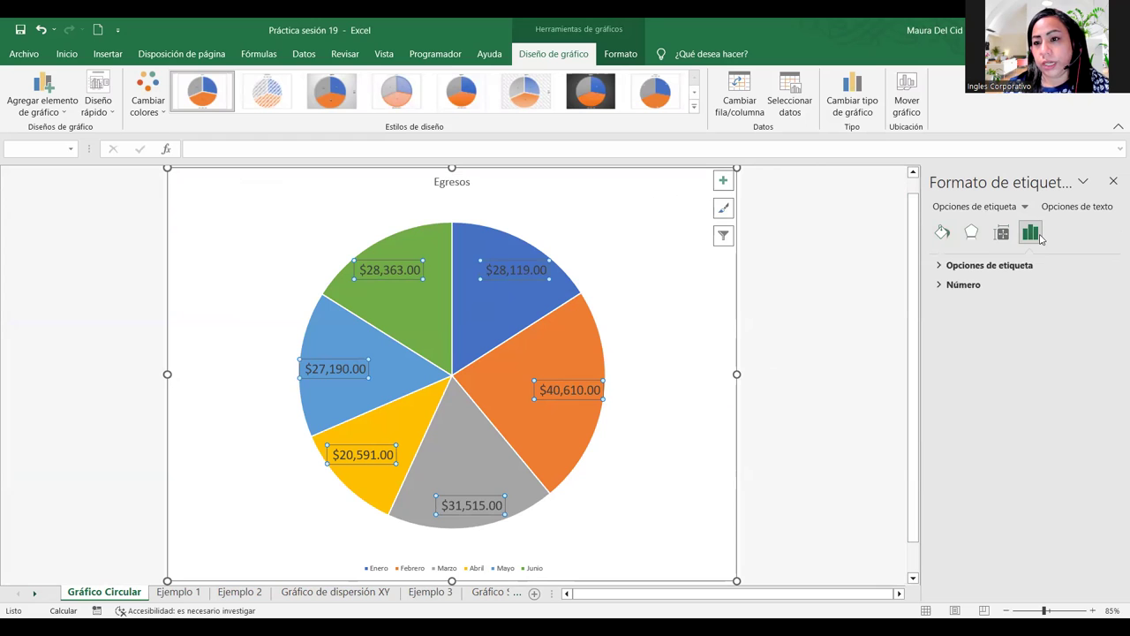
left_click(941, 268)
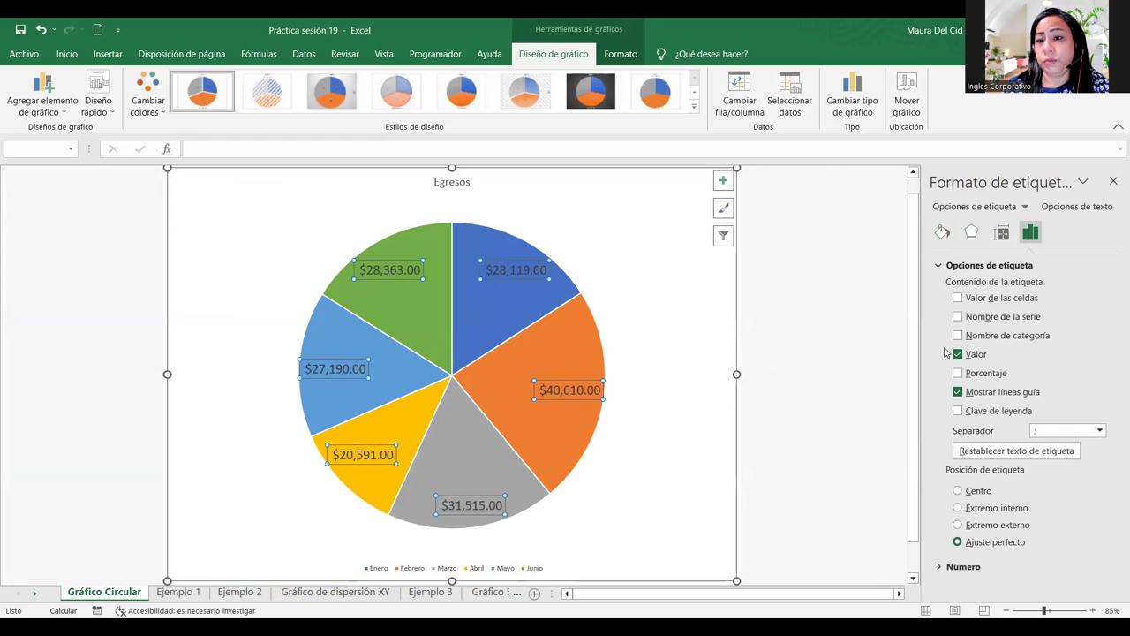
left_click(958, 372)
left_click(958, 355)
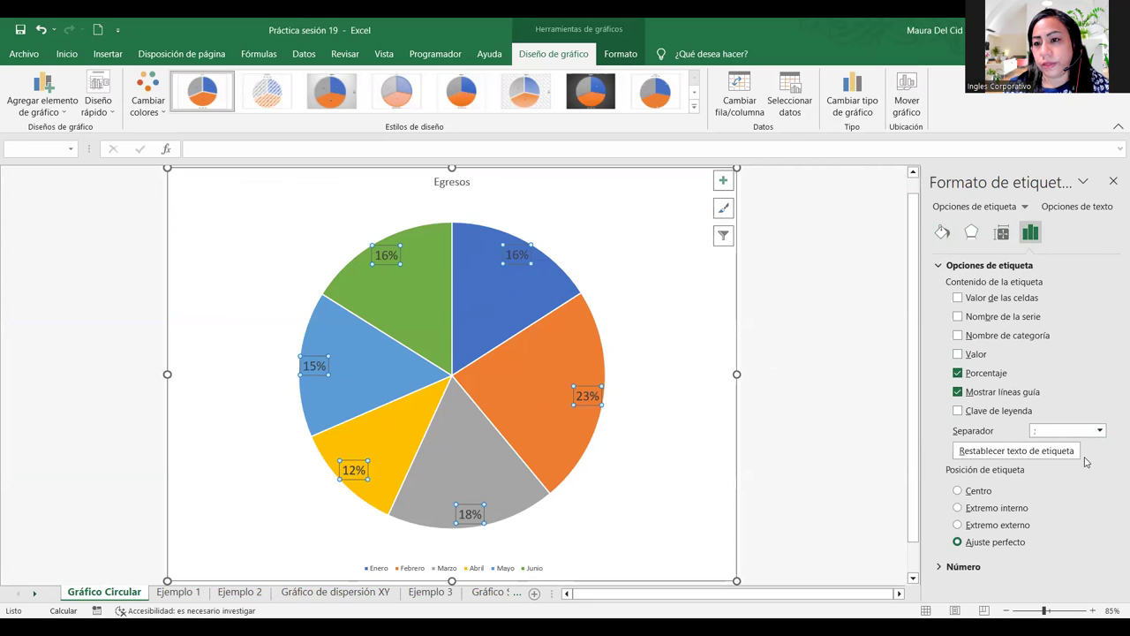
Try the Centro, Extremo interno, Extremo externo and Ajuste perfecto positions for the percentage labels, returning to Centro.
left_click(957, 491)
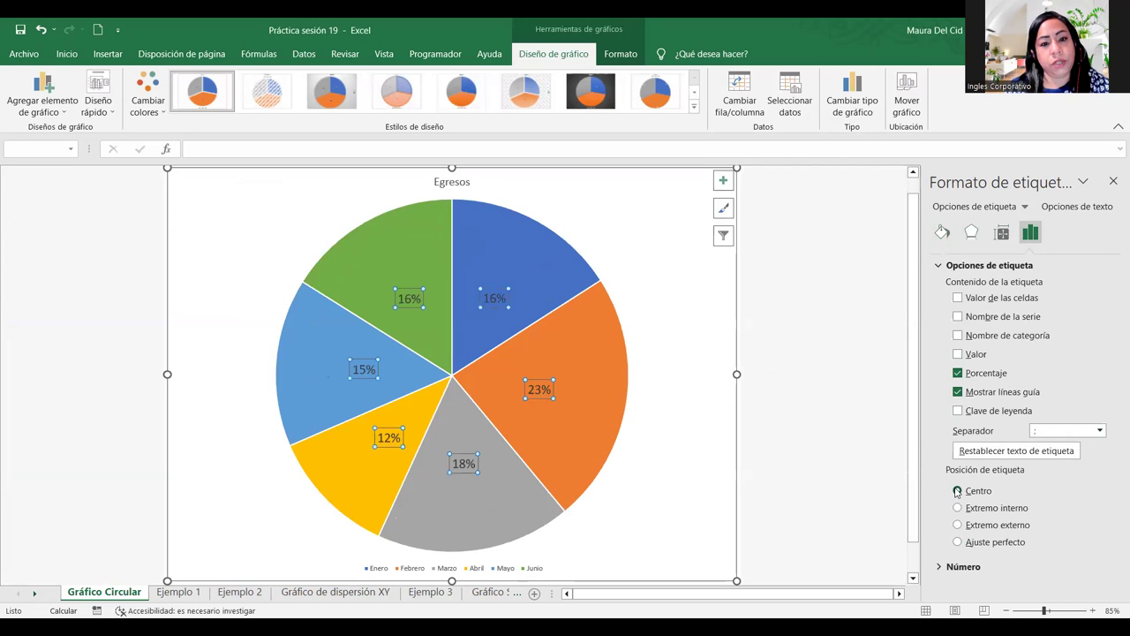
left_click(958, 508)
left_click(960, 525)
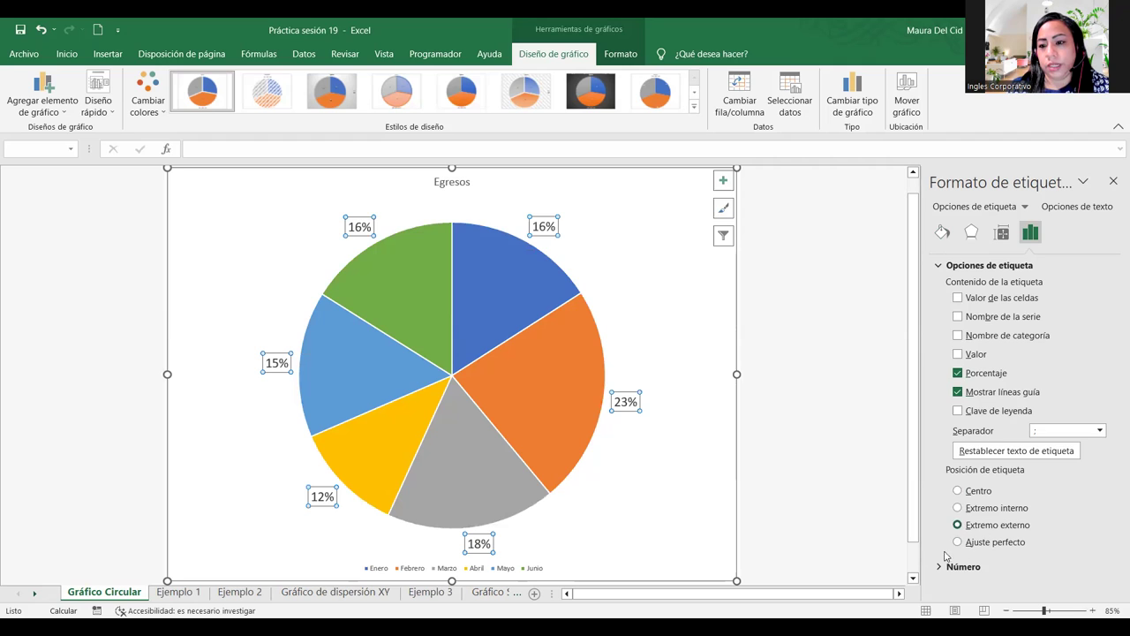
left_click(970, 542)
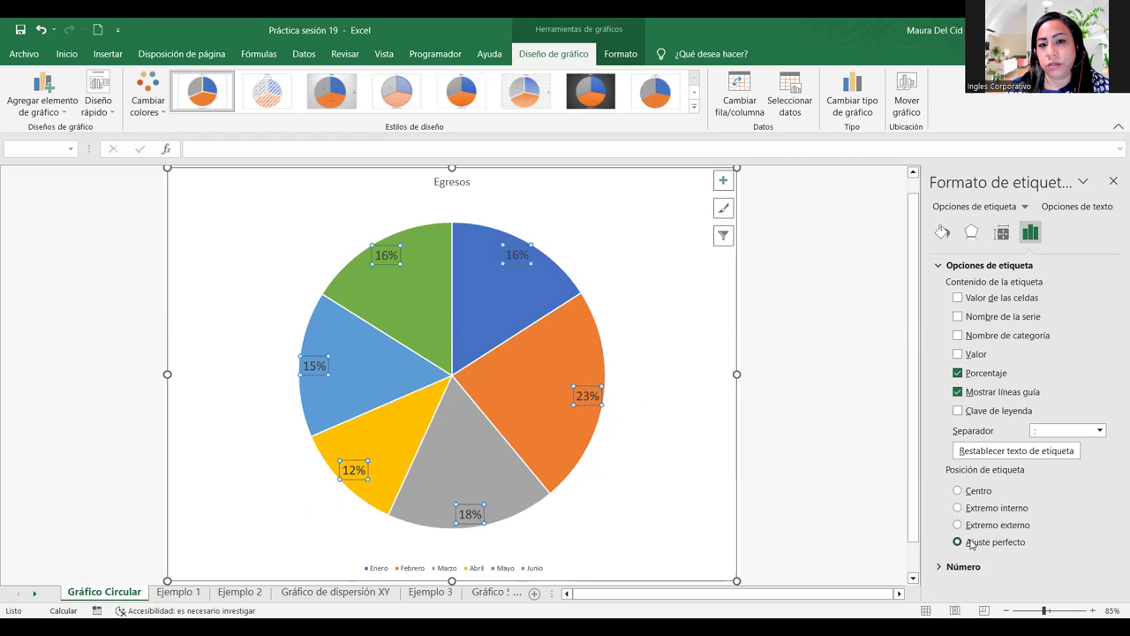
left_click(980, 499)
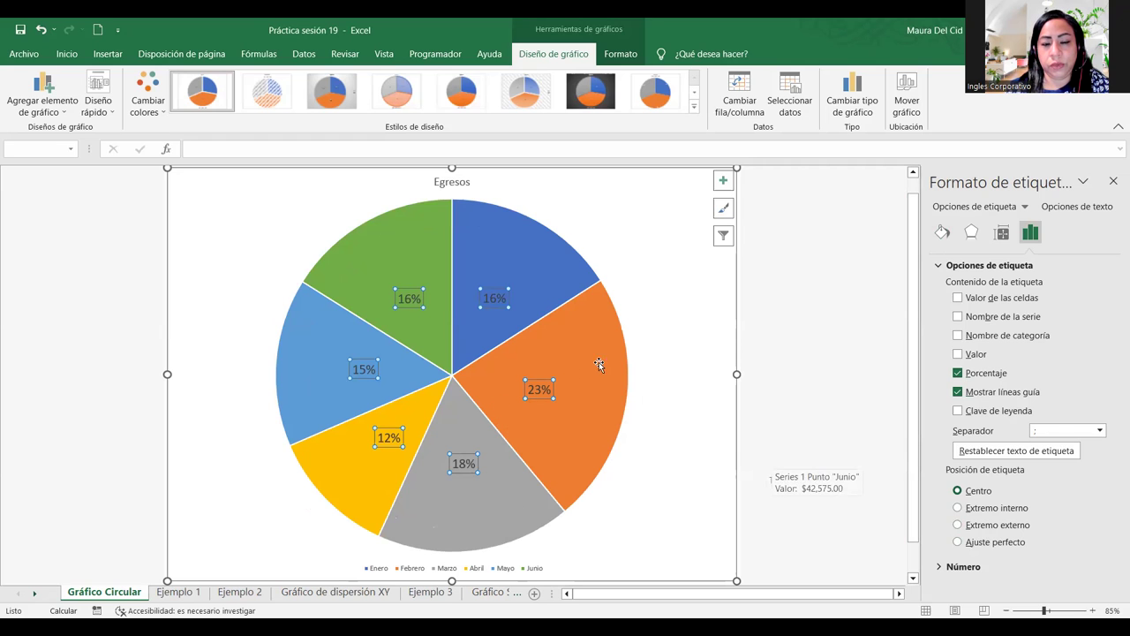
scroll(635, 320, "down", 1)
scroll(636, 319, "up", 1)
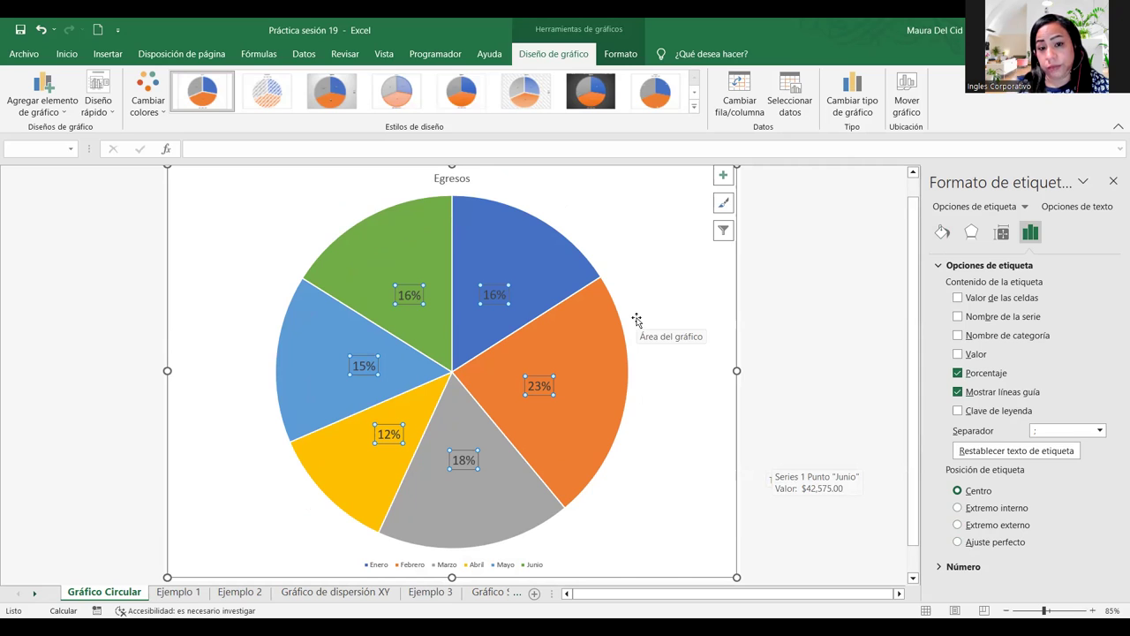
Place the pie chart's labels at Extremo externo without legend keys and add the category name to them.
left_click(958, 412)
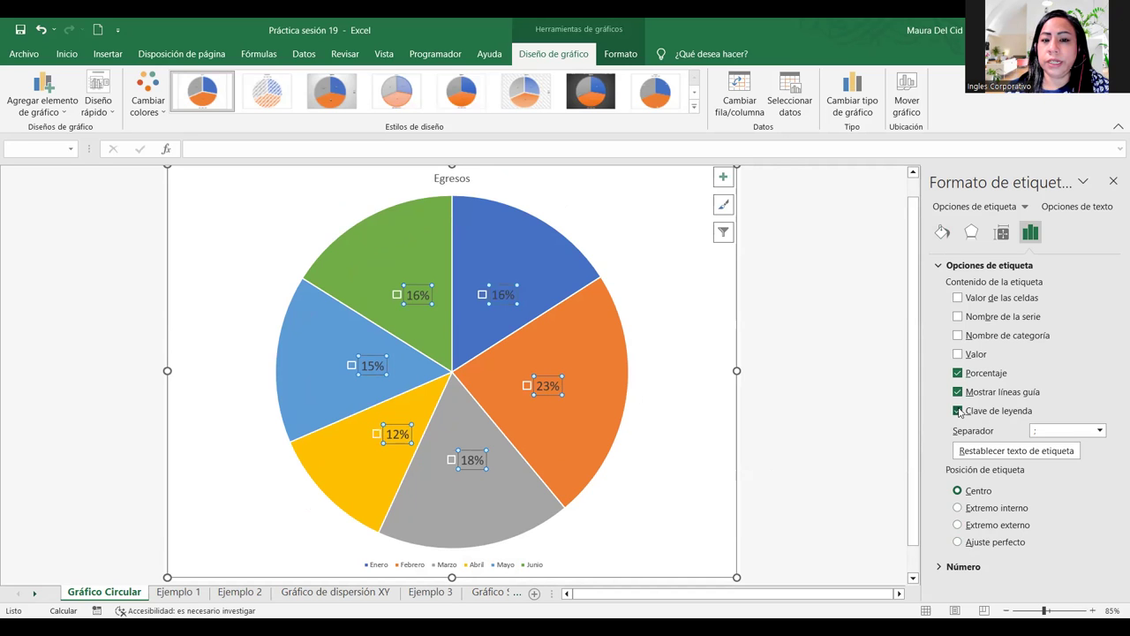
left_click(958, 525)
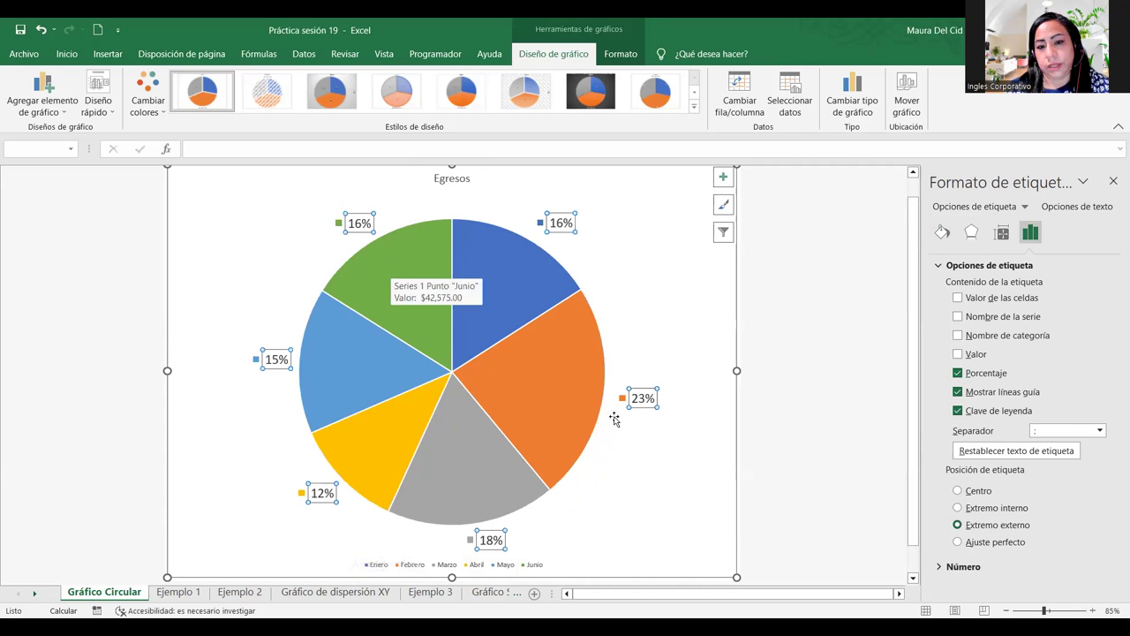
left_click(958, 411)
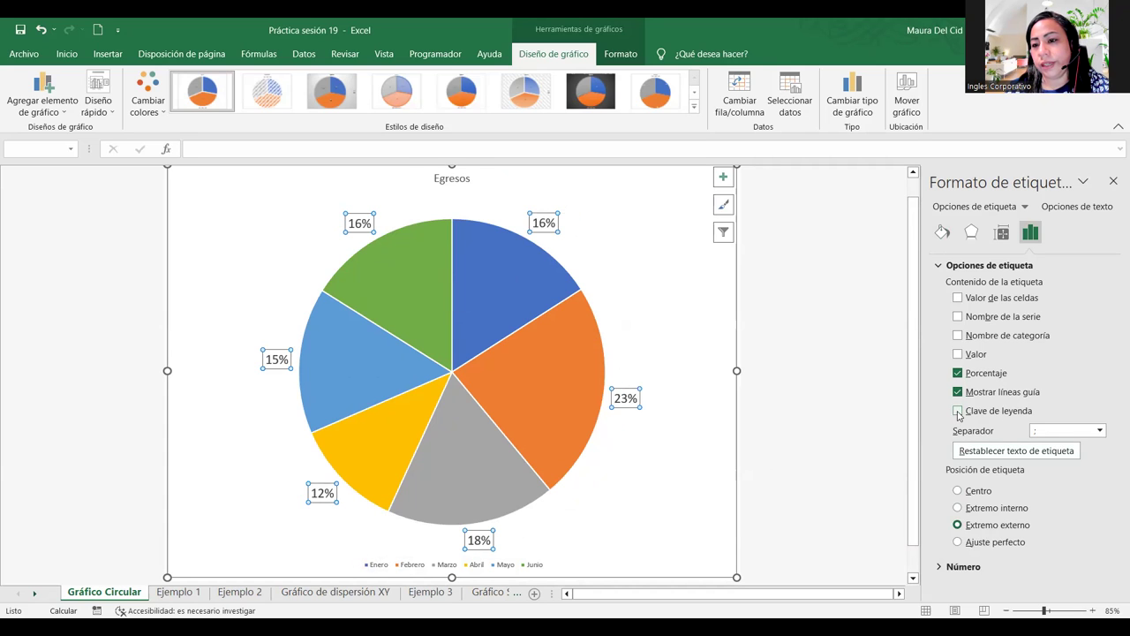
left_click(958, 335)
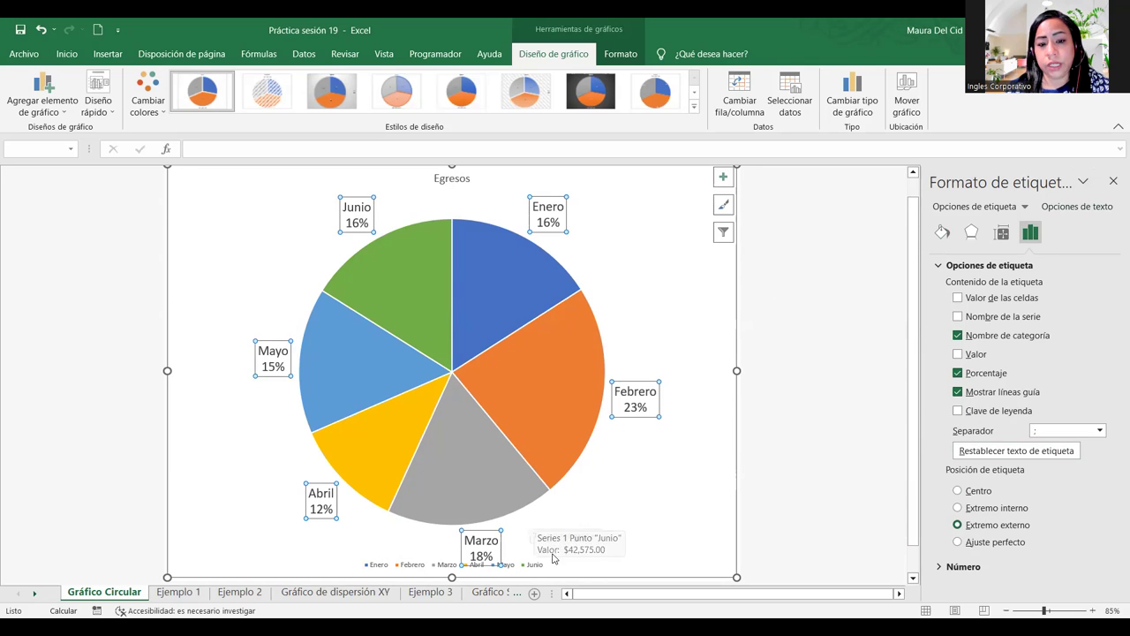
Delete the Egresos pie chart's legend and close the formatting pane.
left_click(522, 565)
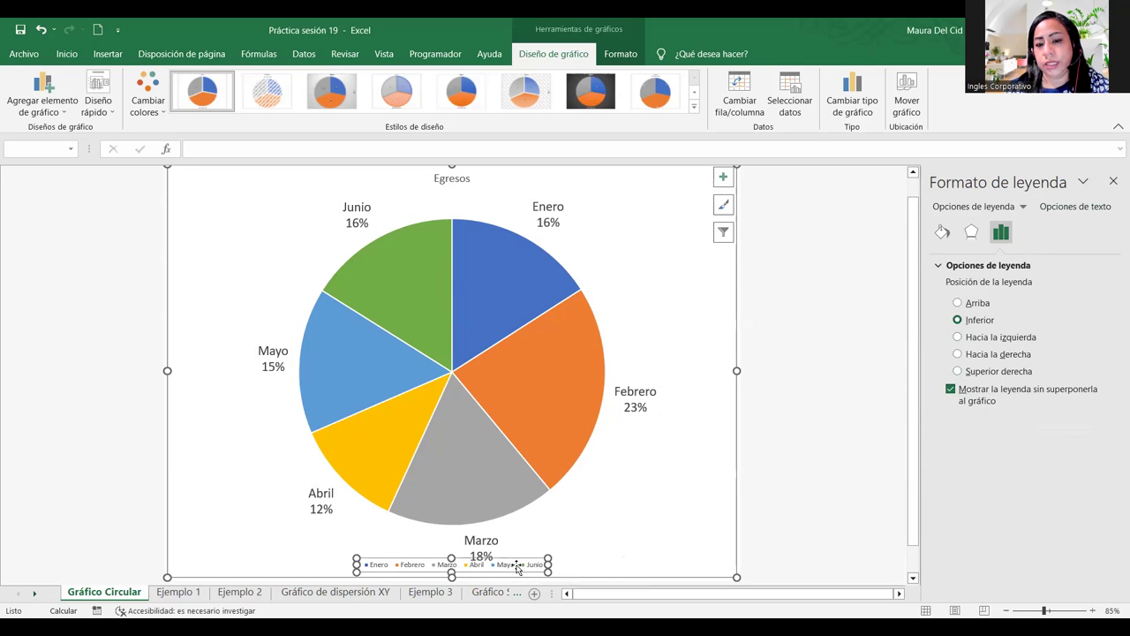
key("Delete")
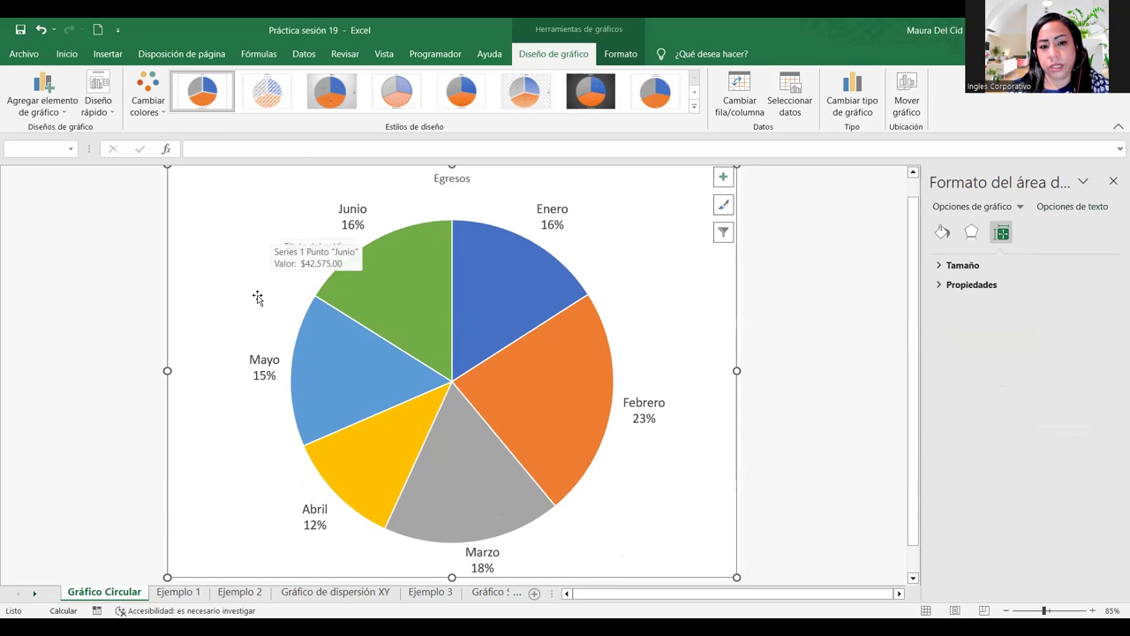
left_click(1112, 183)
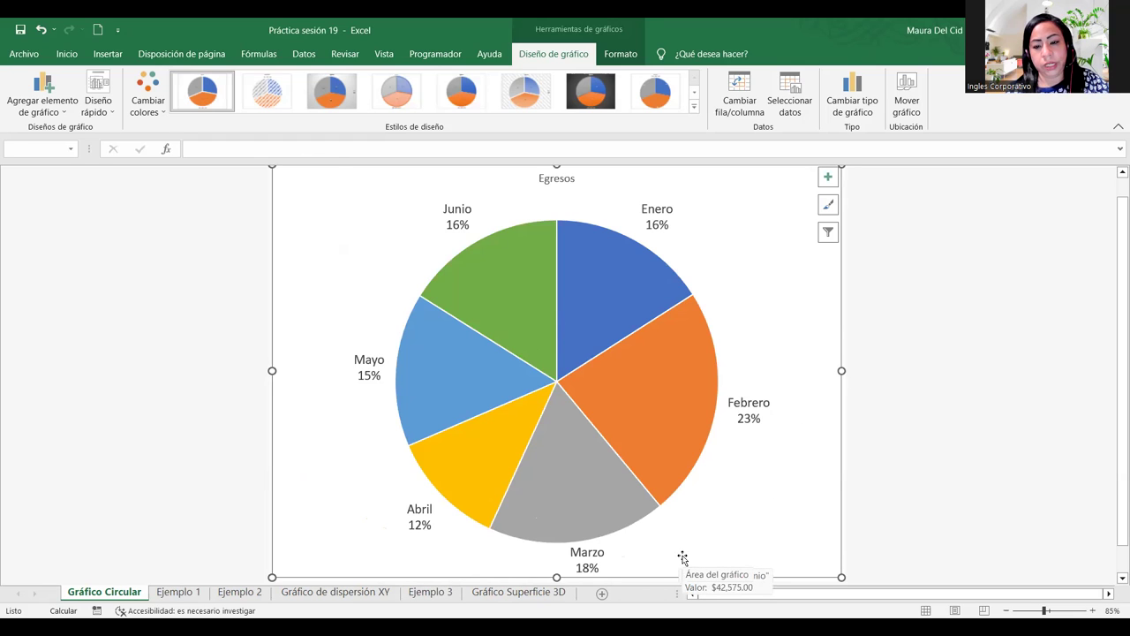
Undo the legend's deletion and delete the whole legend from the pie chart again.
key("ctrl+z")
key("ctrl+z")
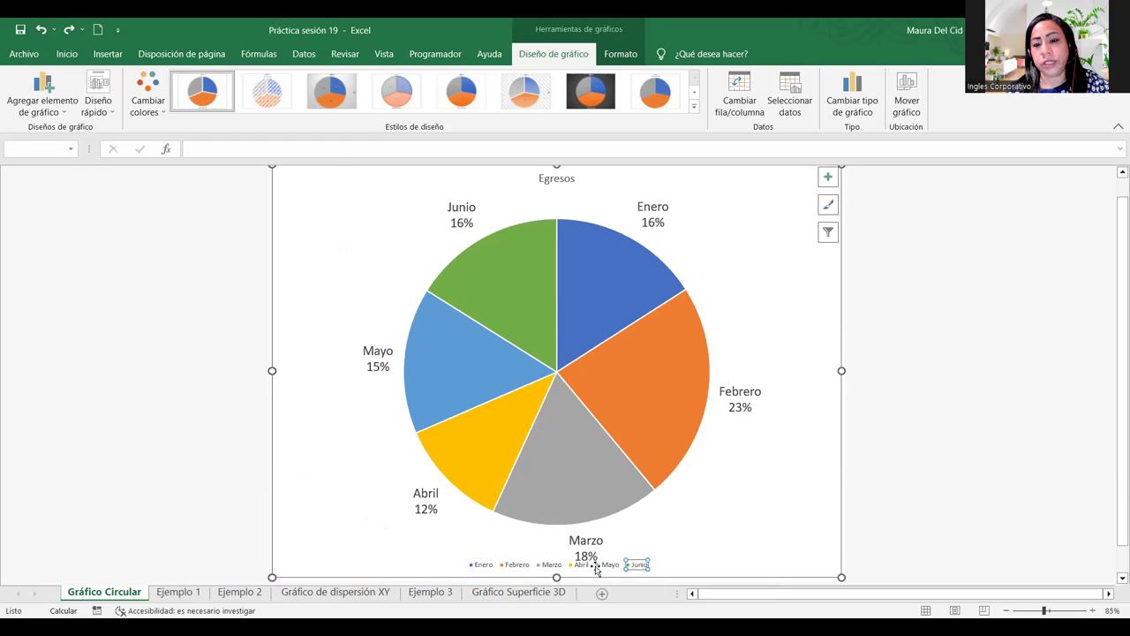
left_click(638, 570)
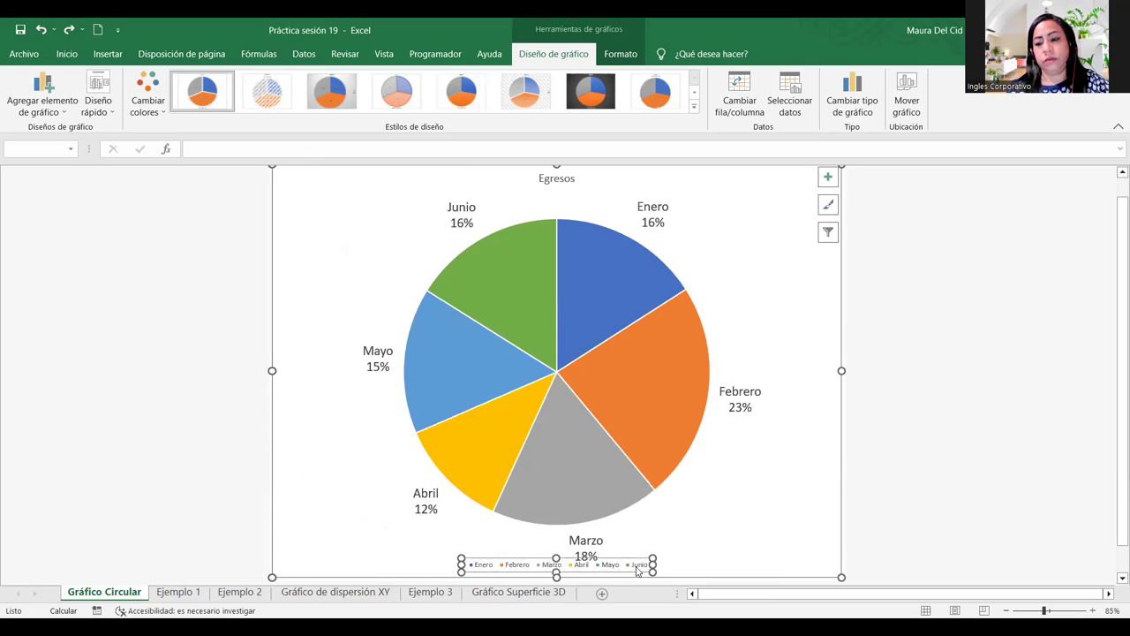
key("Delete")
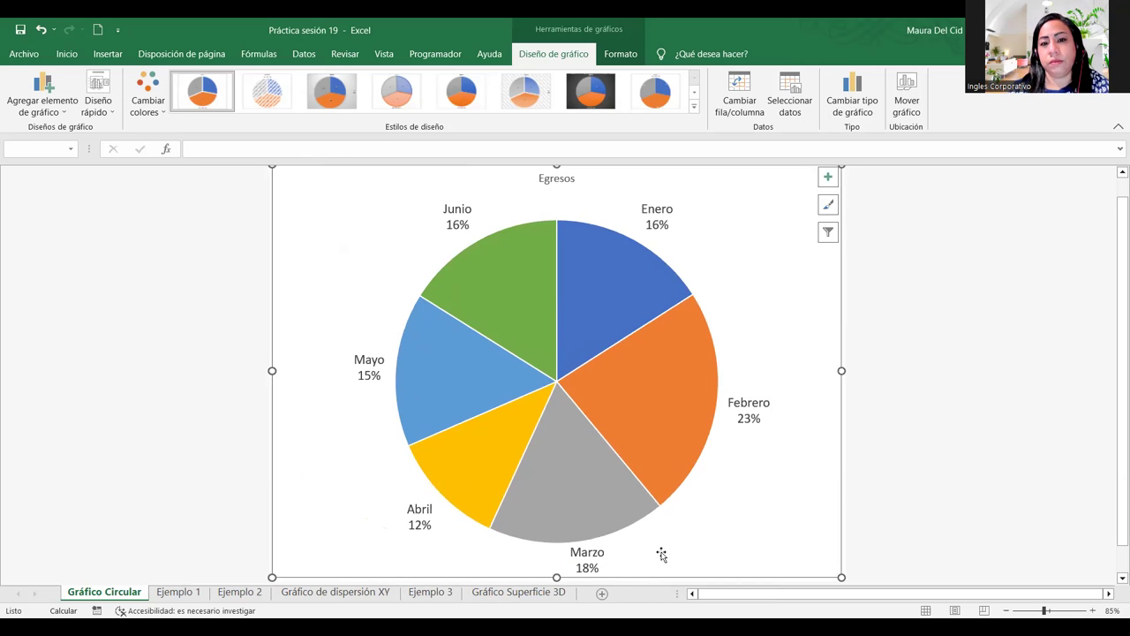